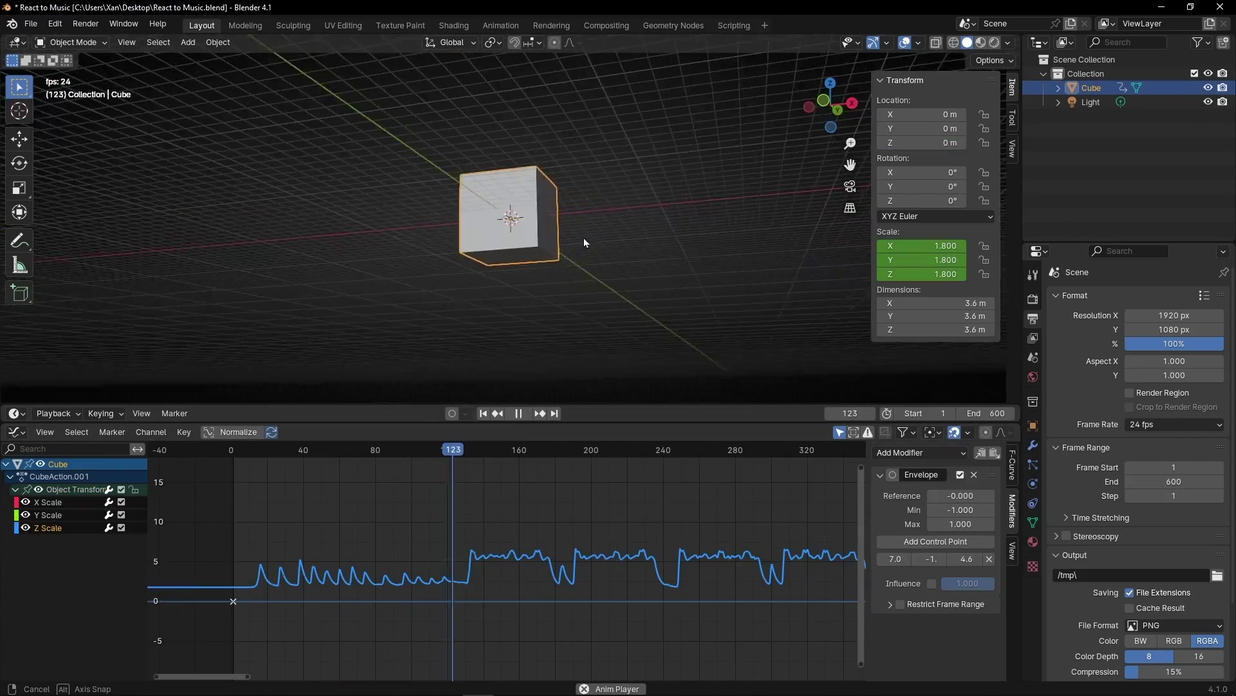
Step: Select the default scene's camera and delete it, keeping the cube and light
middle_drag(584, 238, 392, 299)
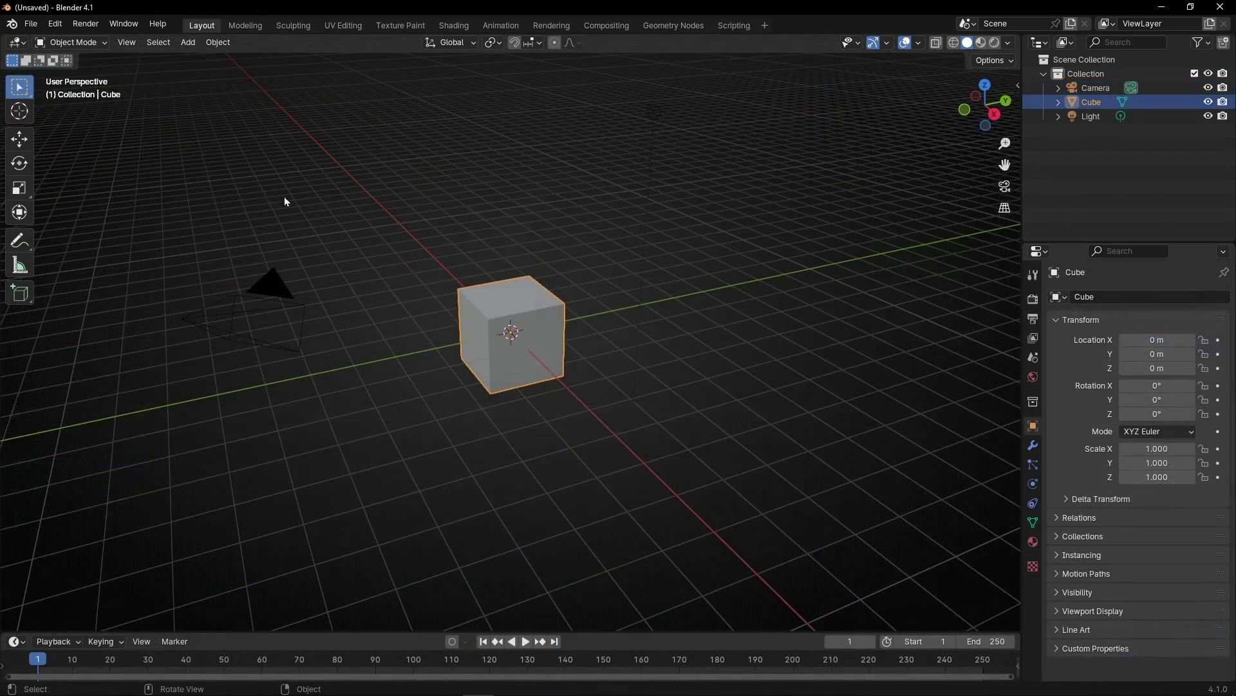
drag(284, 196, 314, 415)
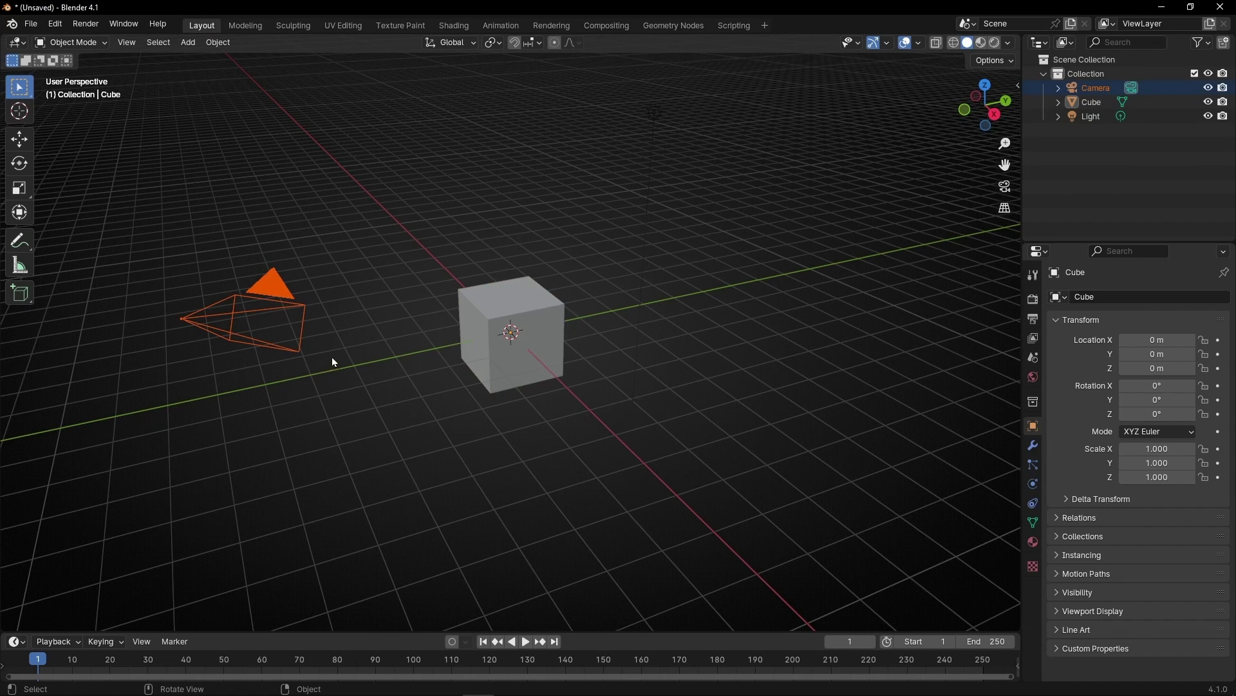
key(Delete)
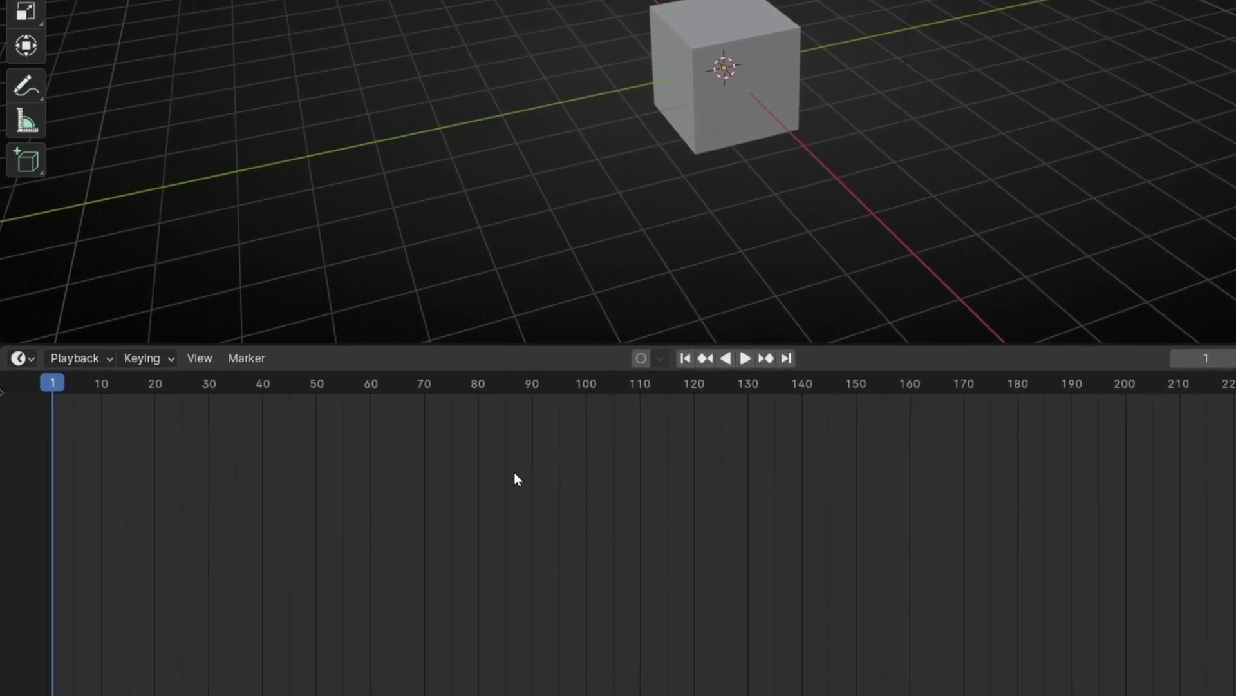
Step: Make the bottom area a Video Sequencer and add the For Fashion Trap Bass mp3 as a sound strip
click(19, 433)
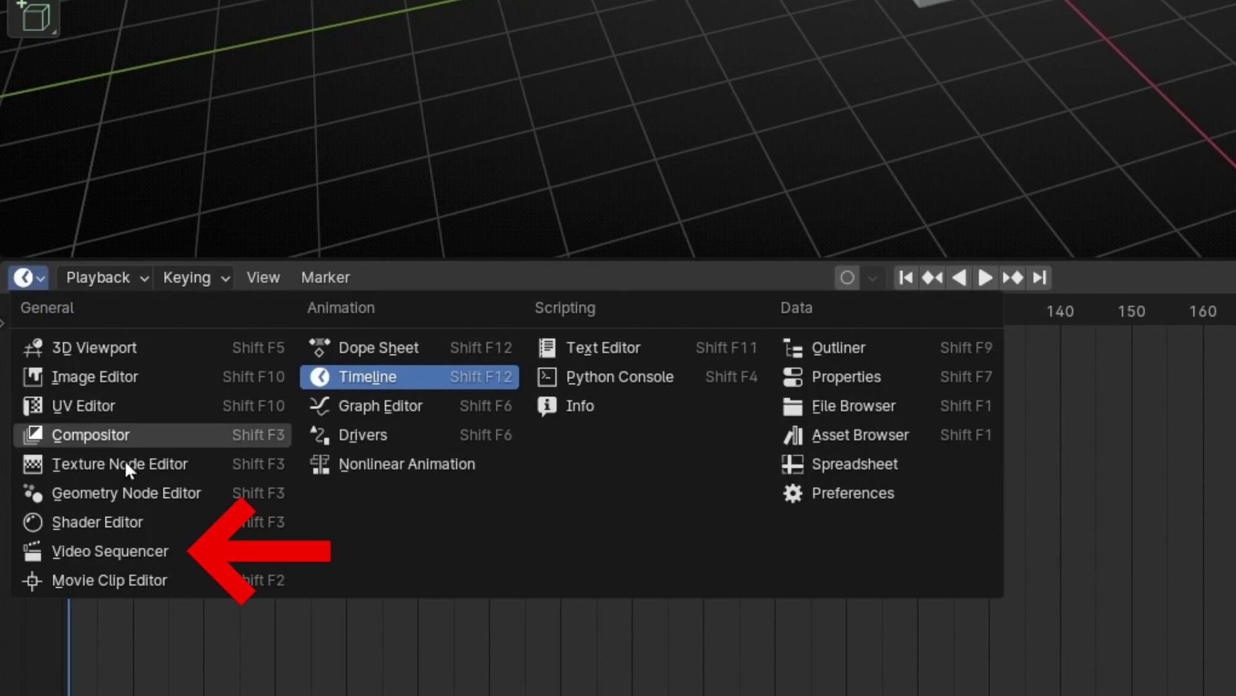
click(111, 550)
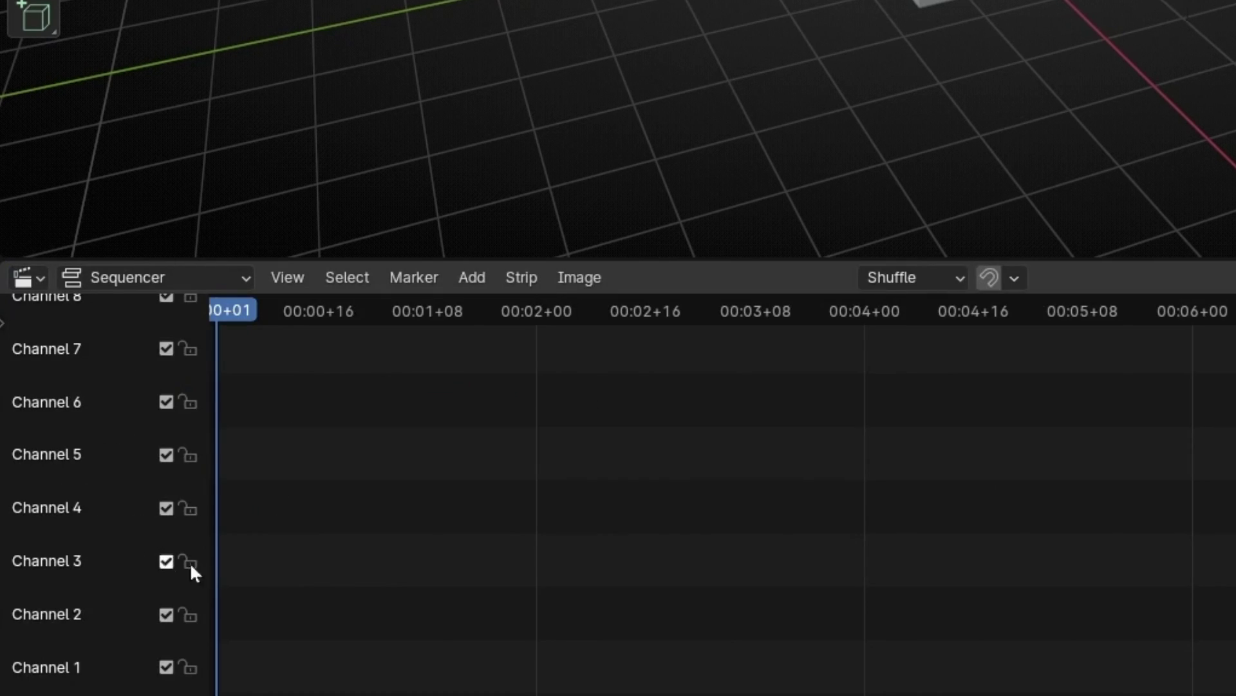
click(477, 277)
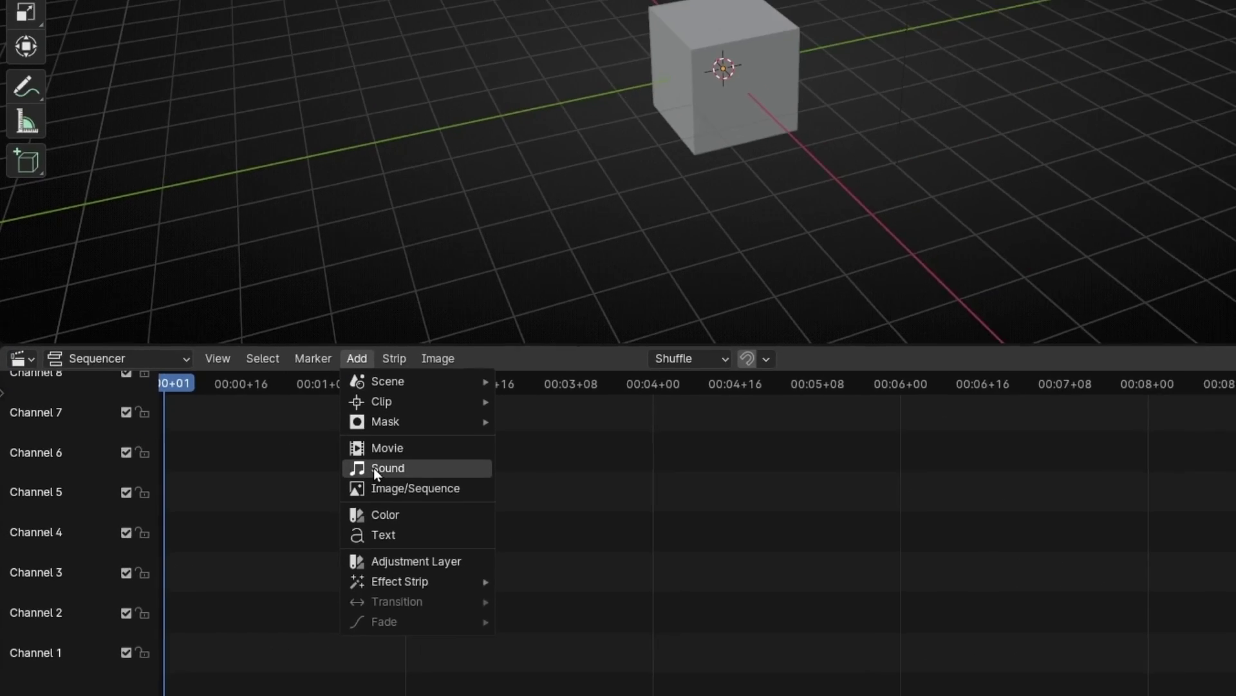
click(375, 469)
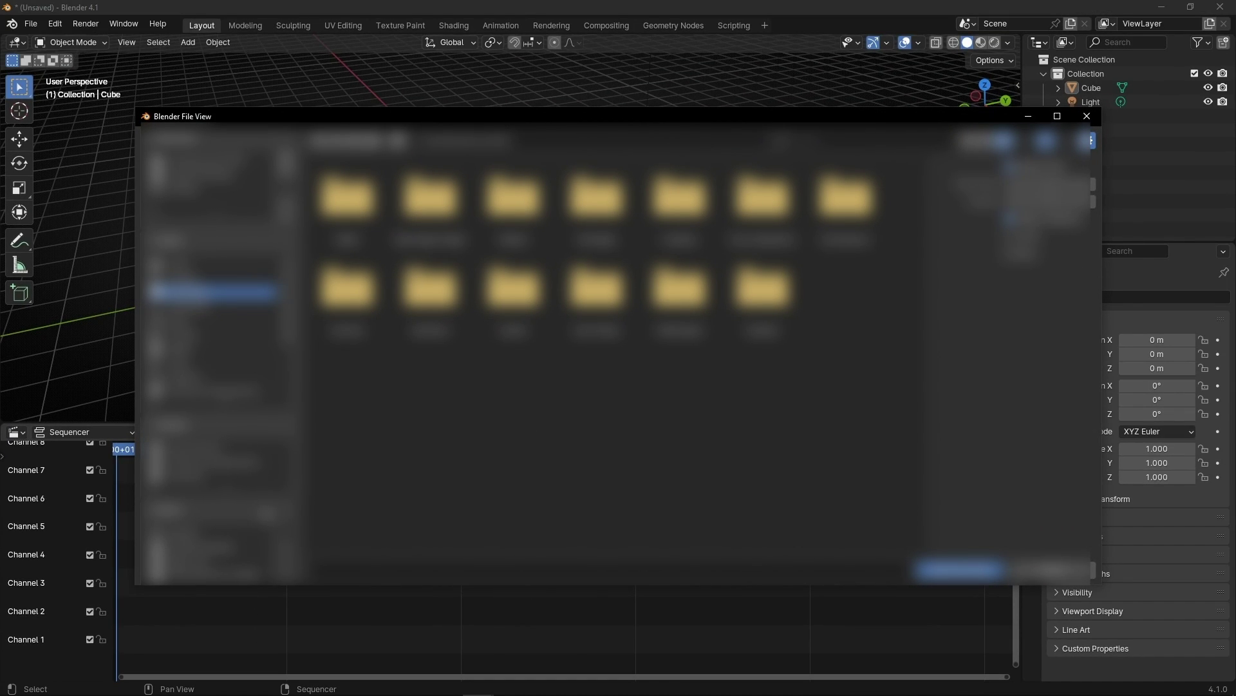
double_click(542, 398)
Step: Play the animation to hear the imported music, then stop playback
key(space)
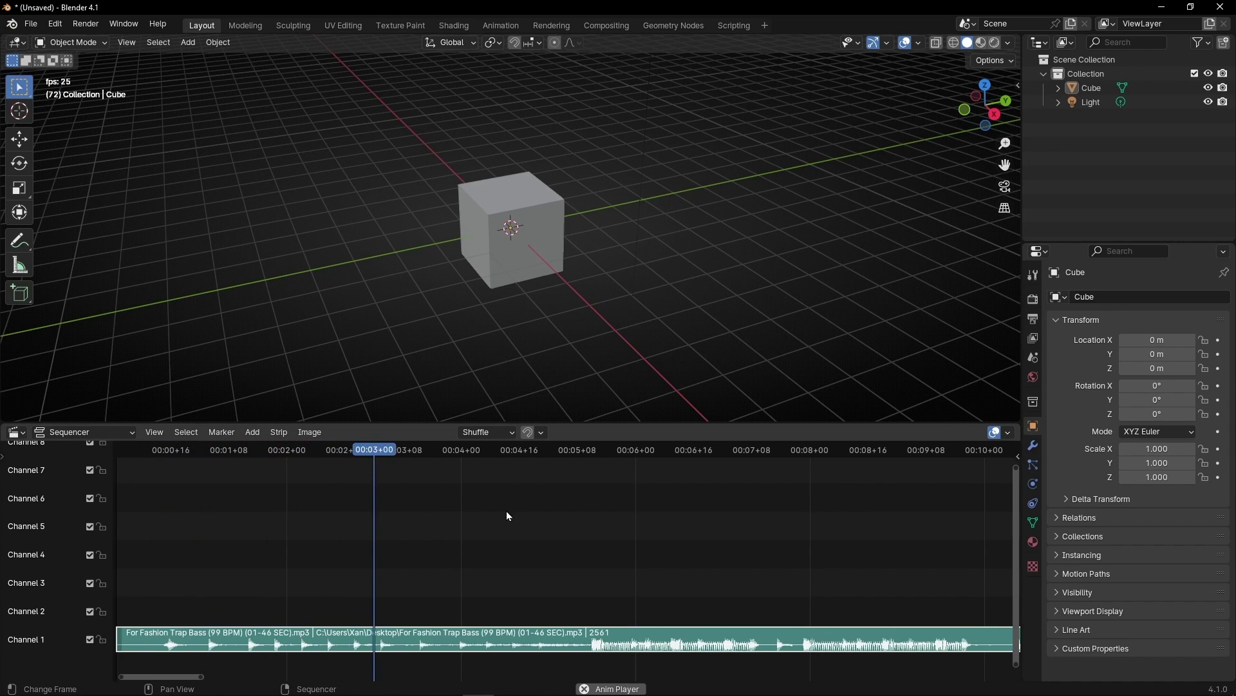
scroll(506, 515, down, 3)
scroll(506, 511, down, 3)
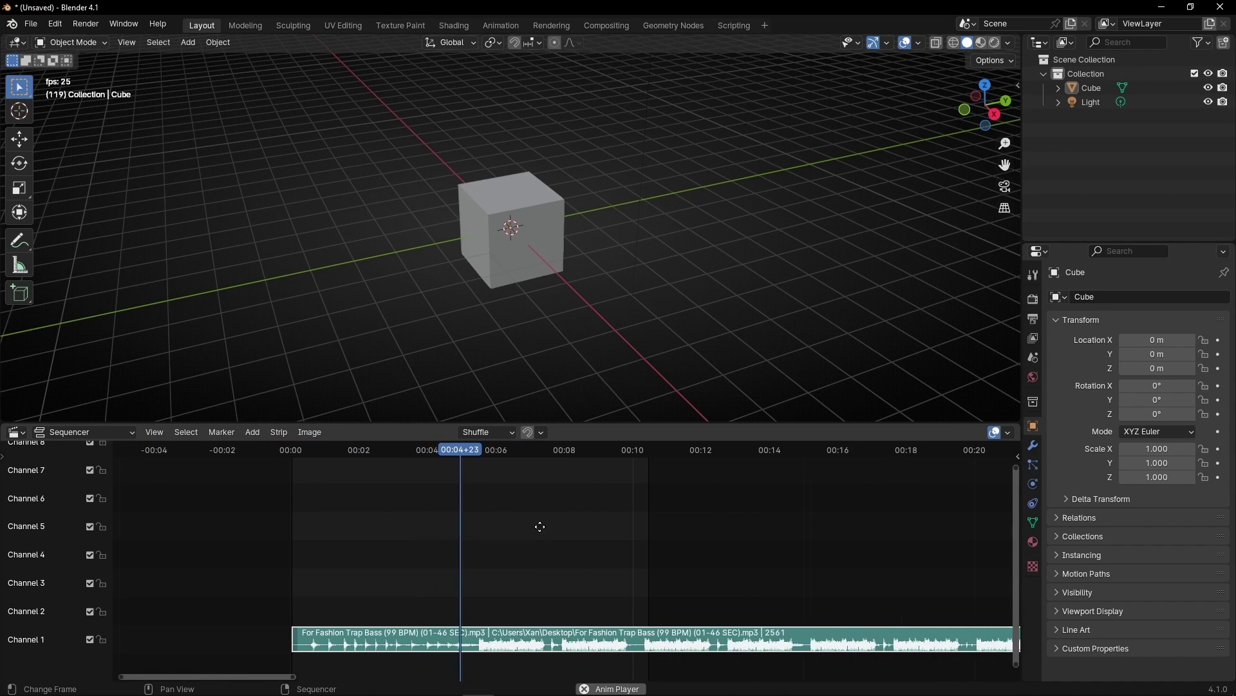
key(space)
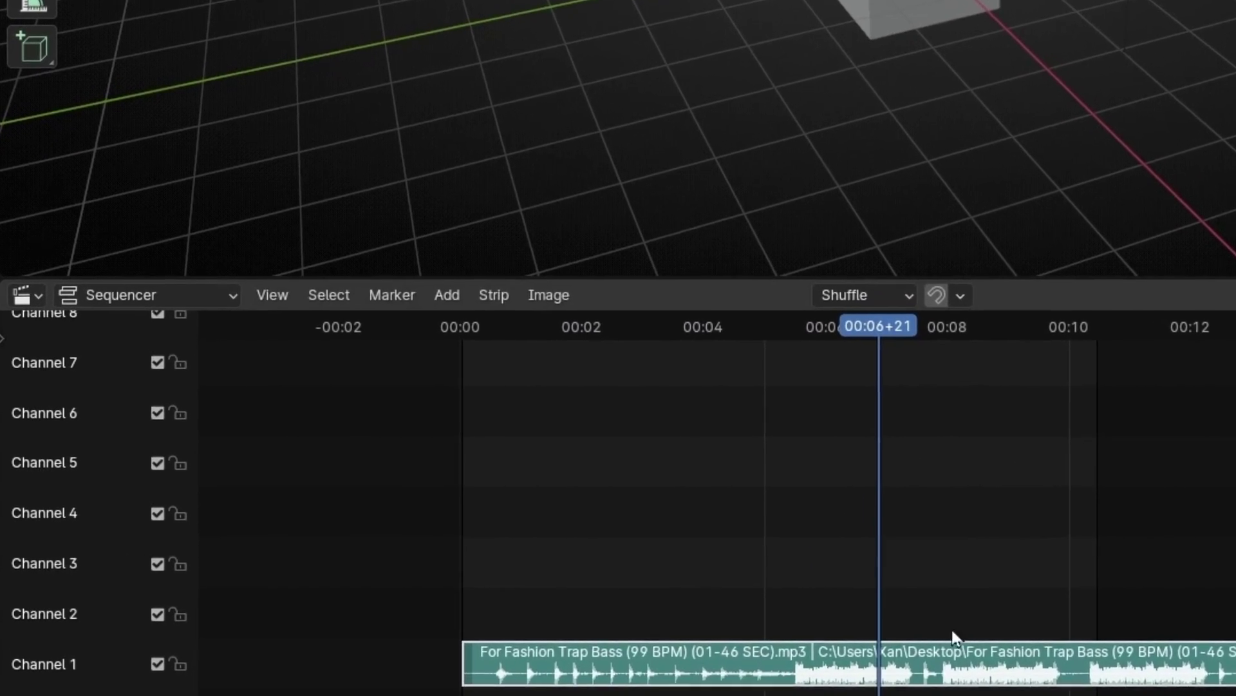
Step: Switch the Video Sequencer area to the Graph Editor
click(24, 279)
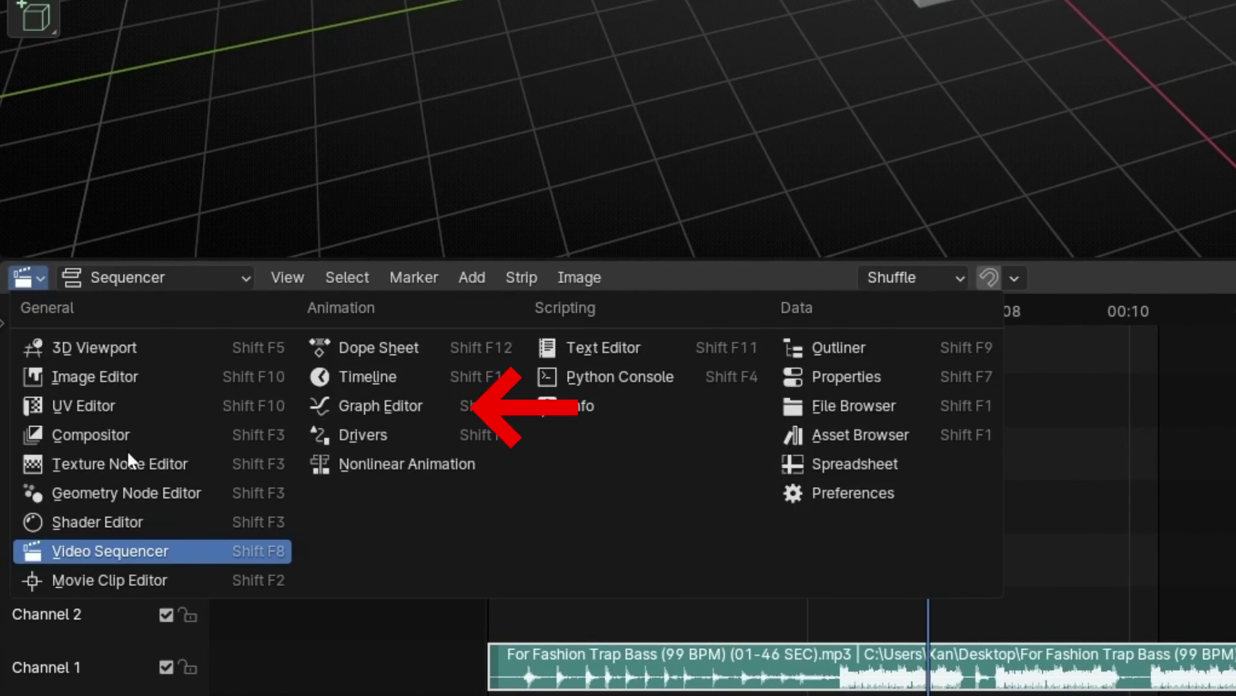
click(405, 404)
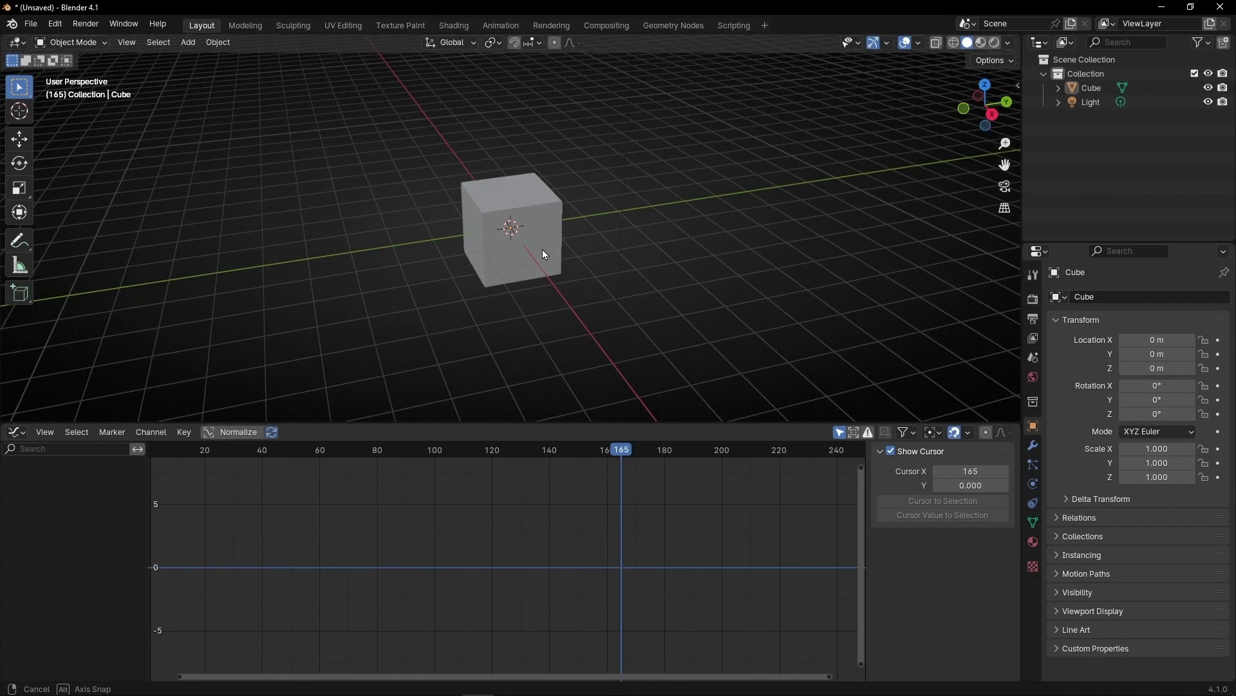
middle_drag(542, 251, 504, 232)
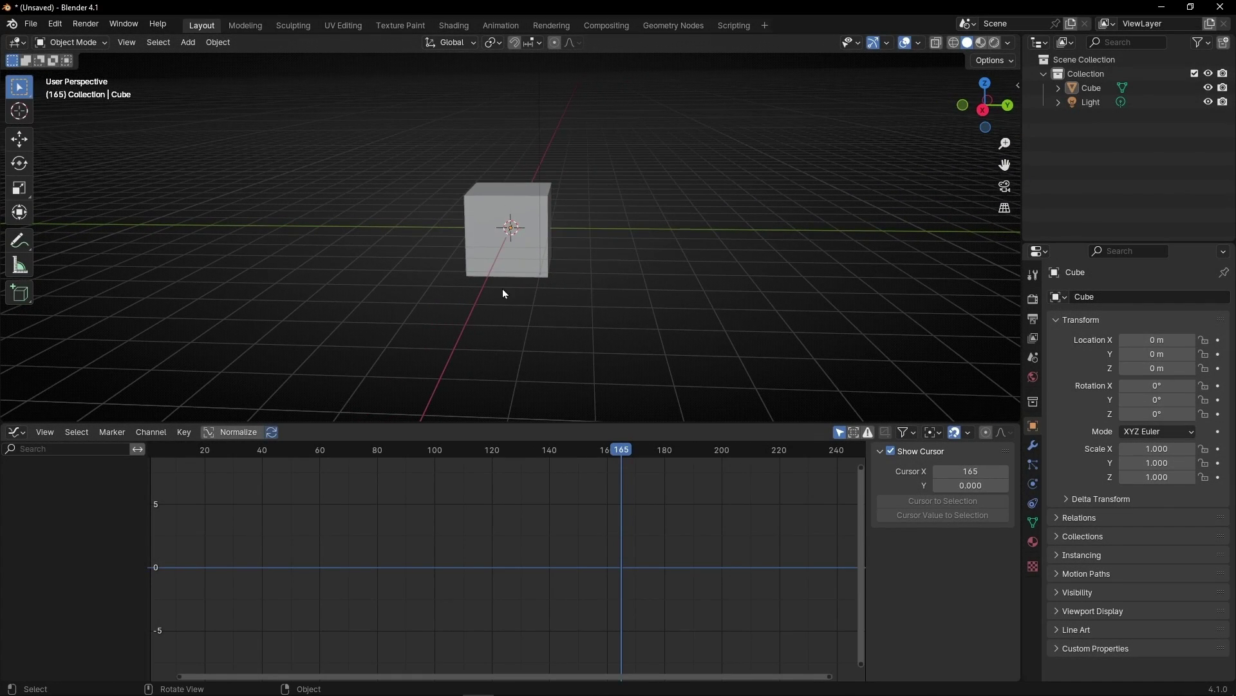
middle_drag(504, 293, 549, 253)
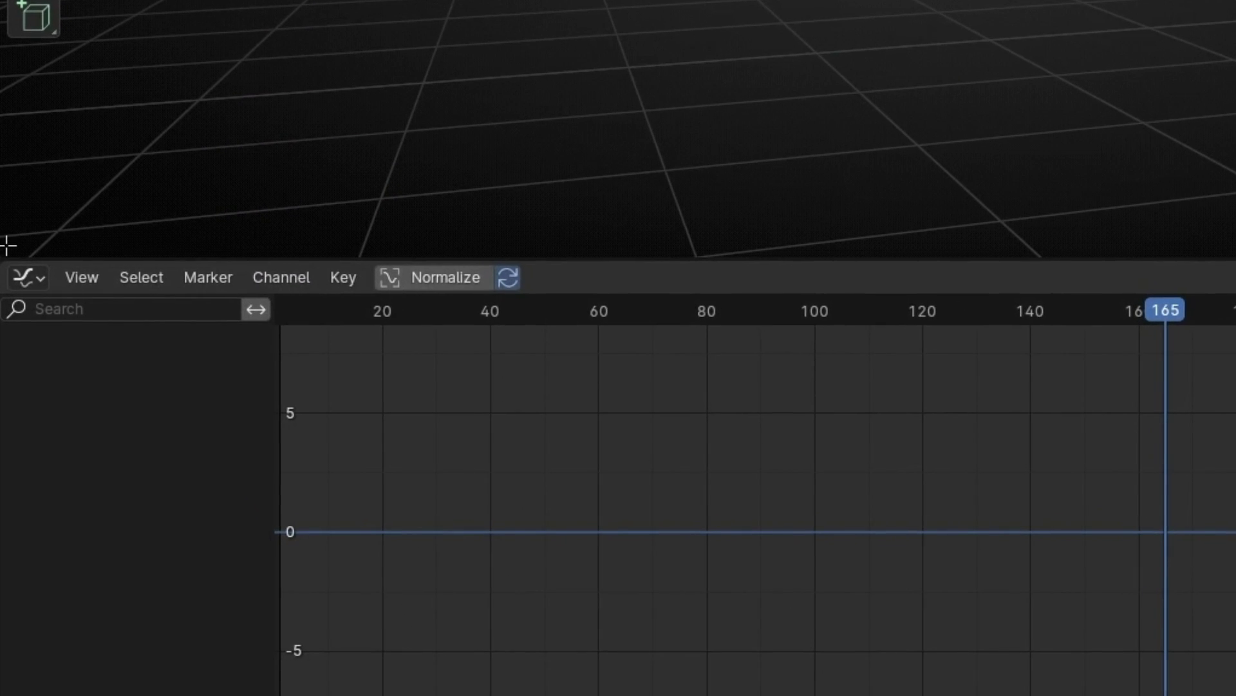
Step: Split a slim Timeline area above the Graph Editor and jump back to frame 1
drag(8, 244, 45, 255)
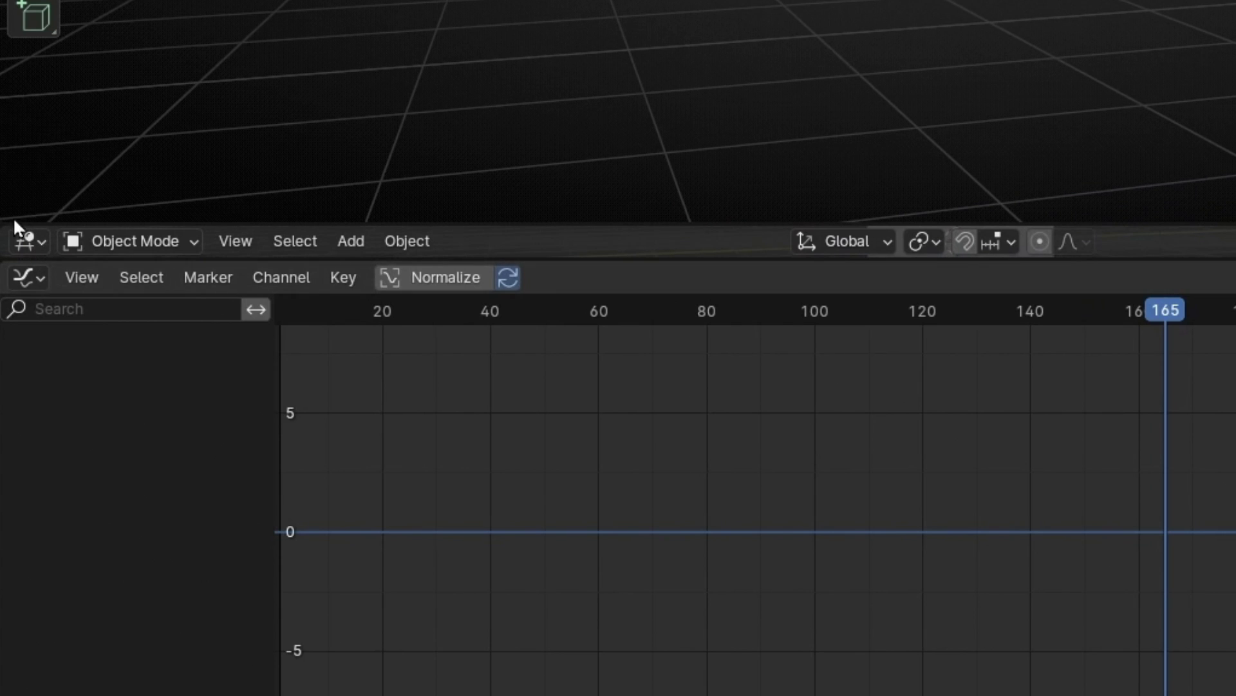
click(13, 238)
click(361, 342)
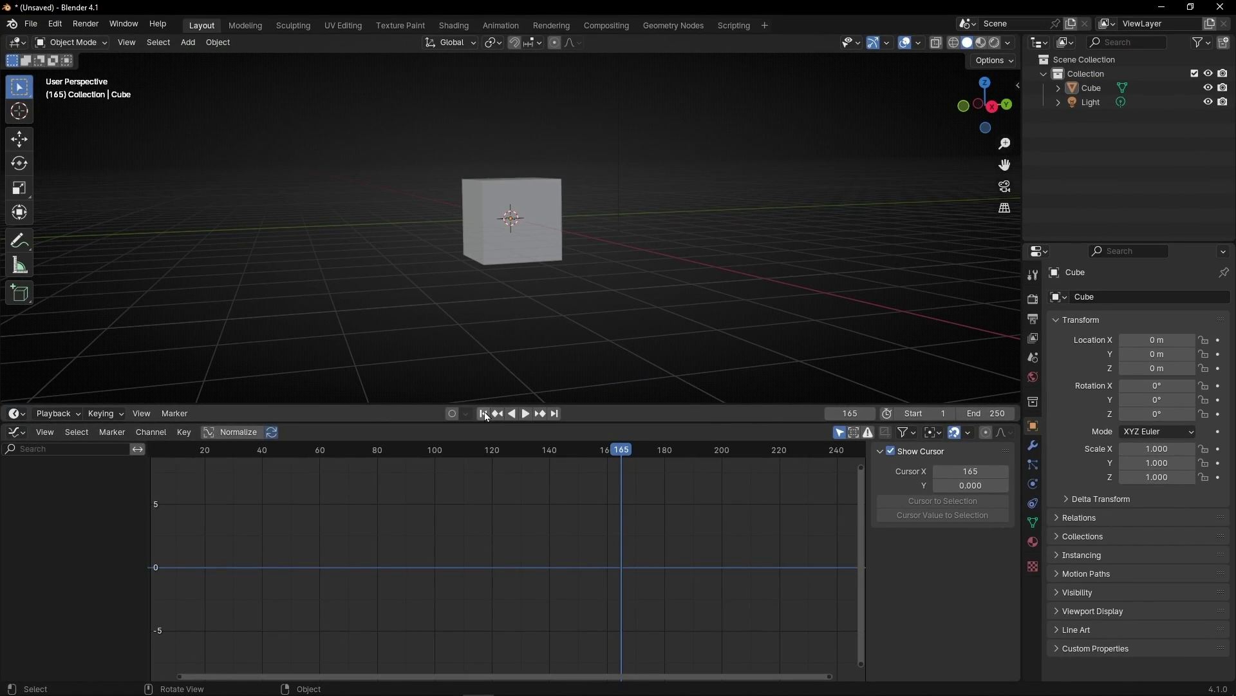
click(907, 242)
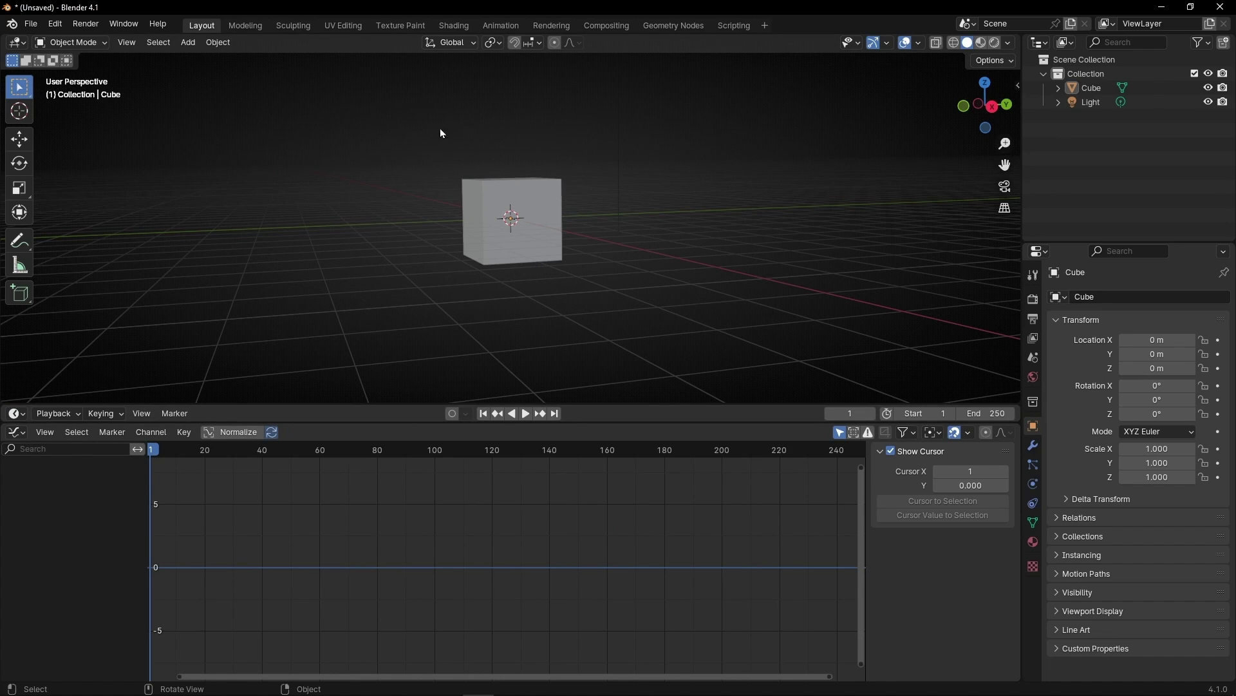
Step: Set the cube's Location Z to 2.3 m in the N panel and insert a single keyframe on it
click(486, 258)
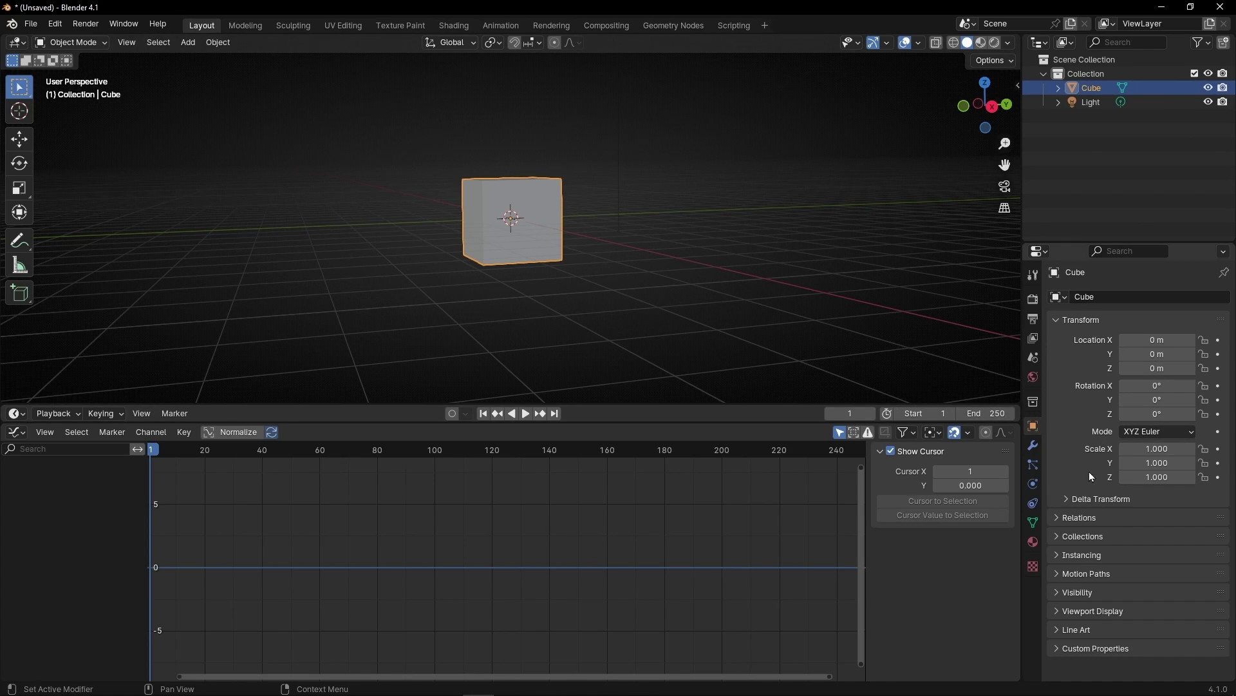
key(n)
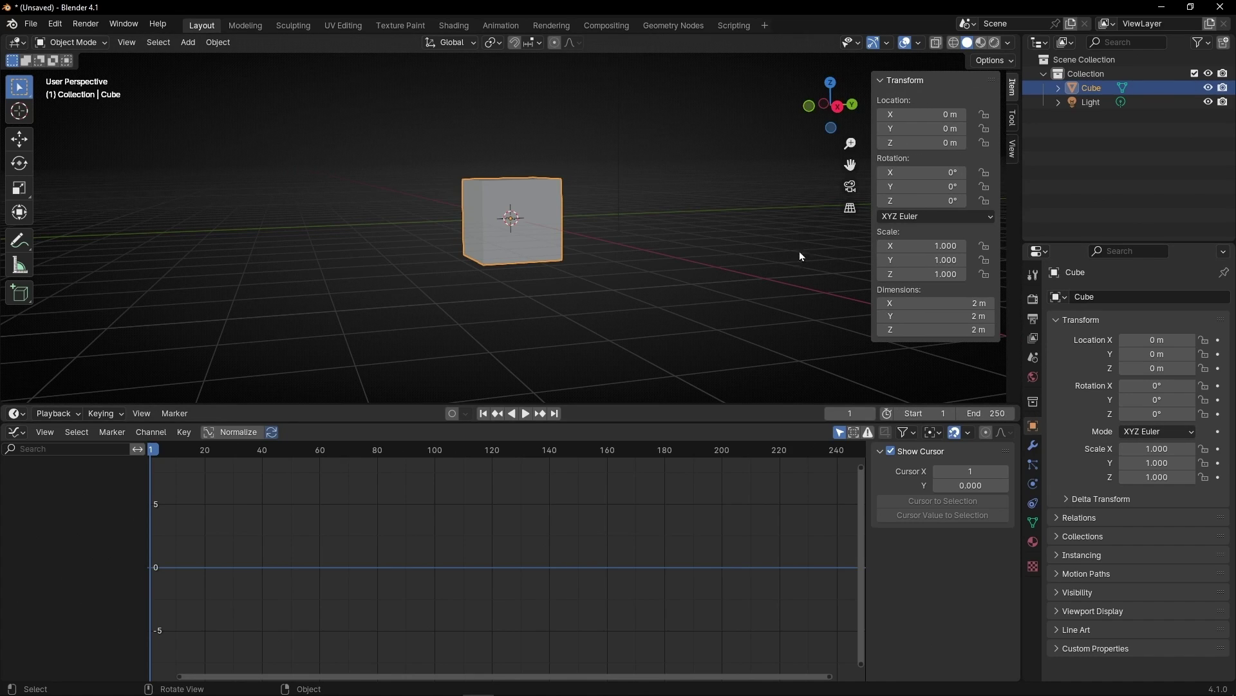
drag(922, 139, 975, 140)
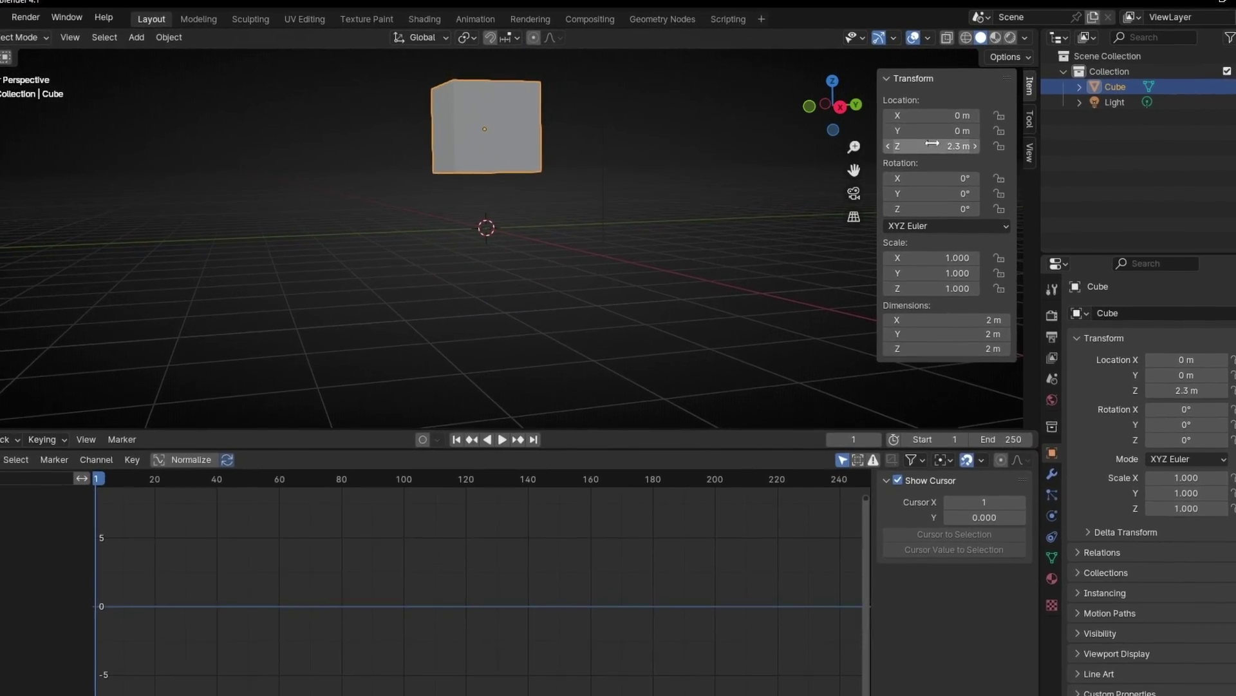
right_click(928, 143)
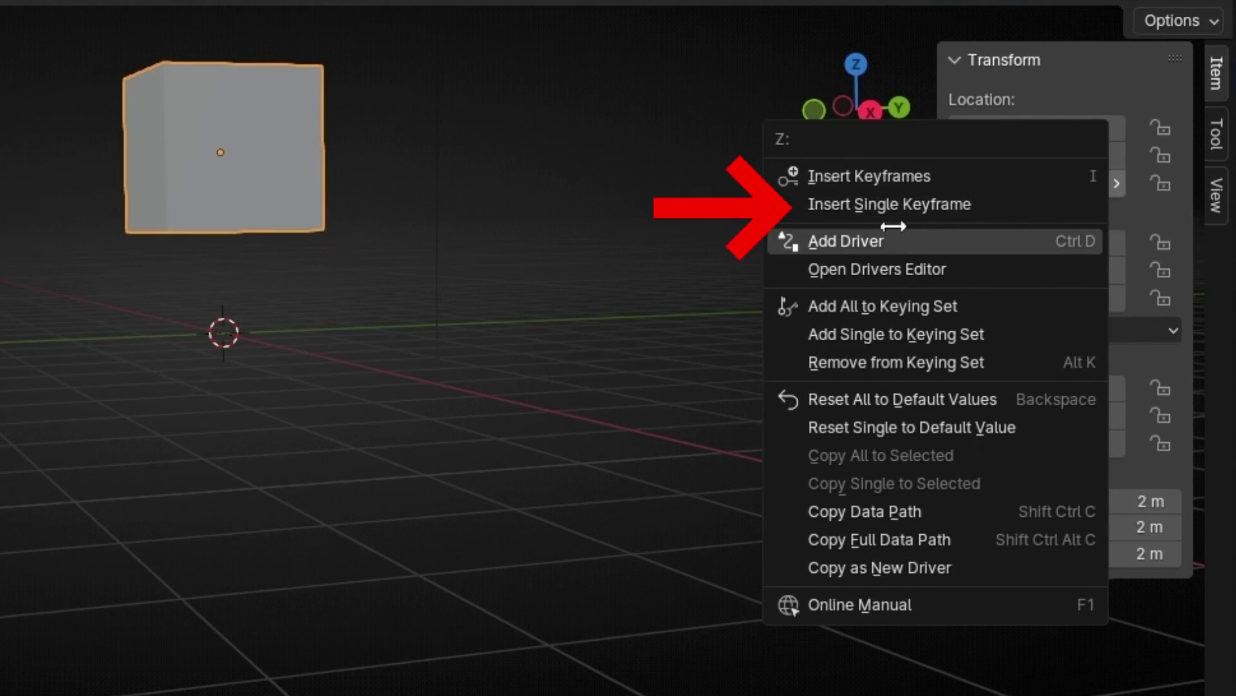
click(929, 206)
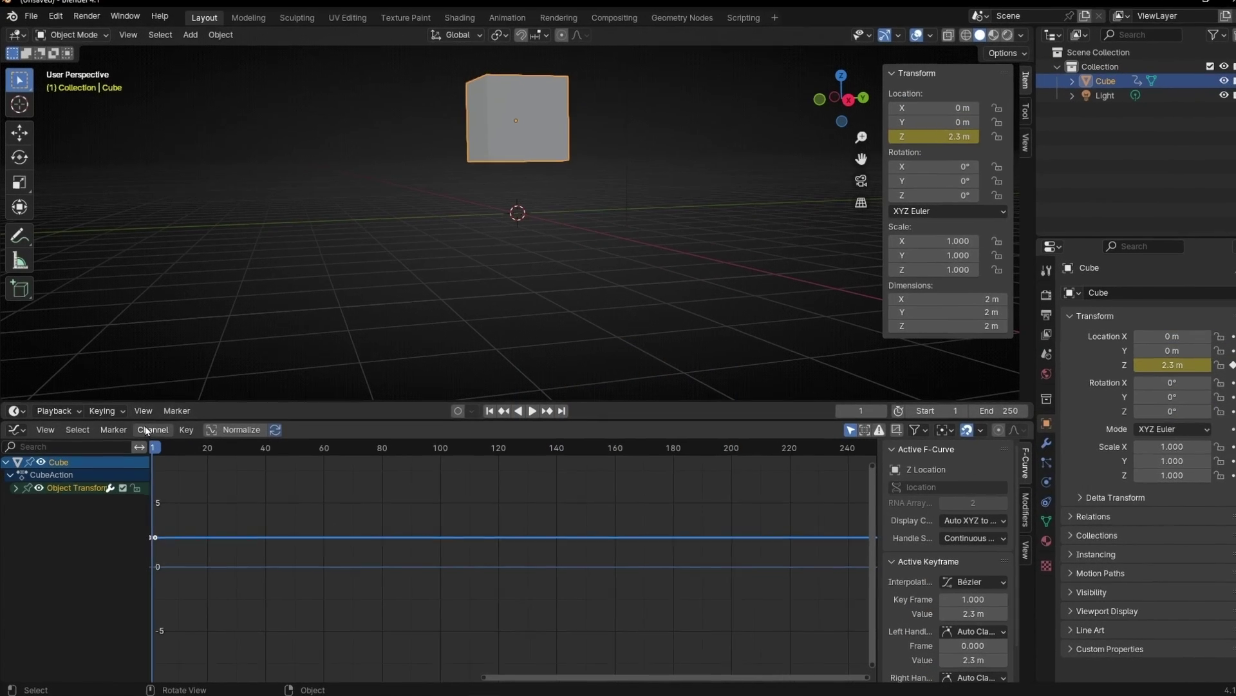
Step: Bake the mp3 into the Z Location curve with Channel > Sound to Samples and play back to check
click(149, 427)
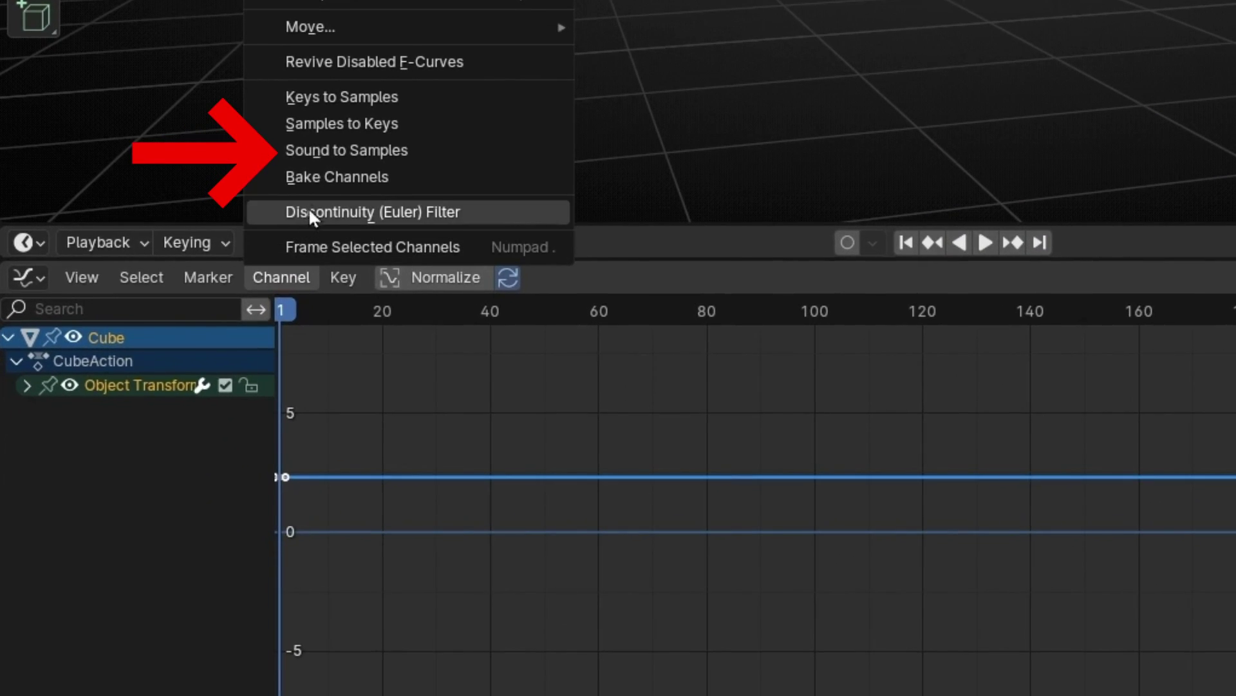
click(418, 153)
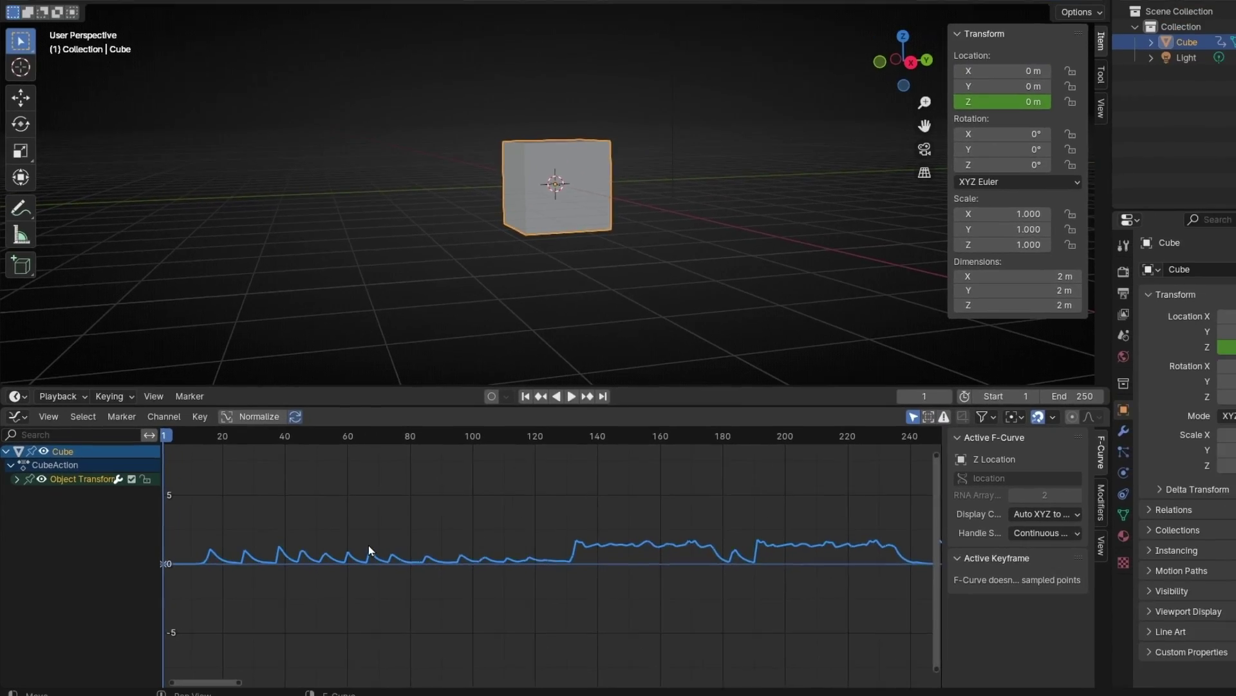
key(space)
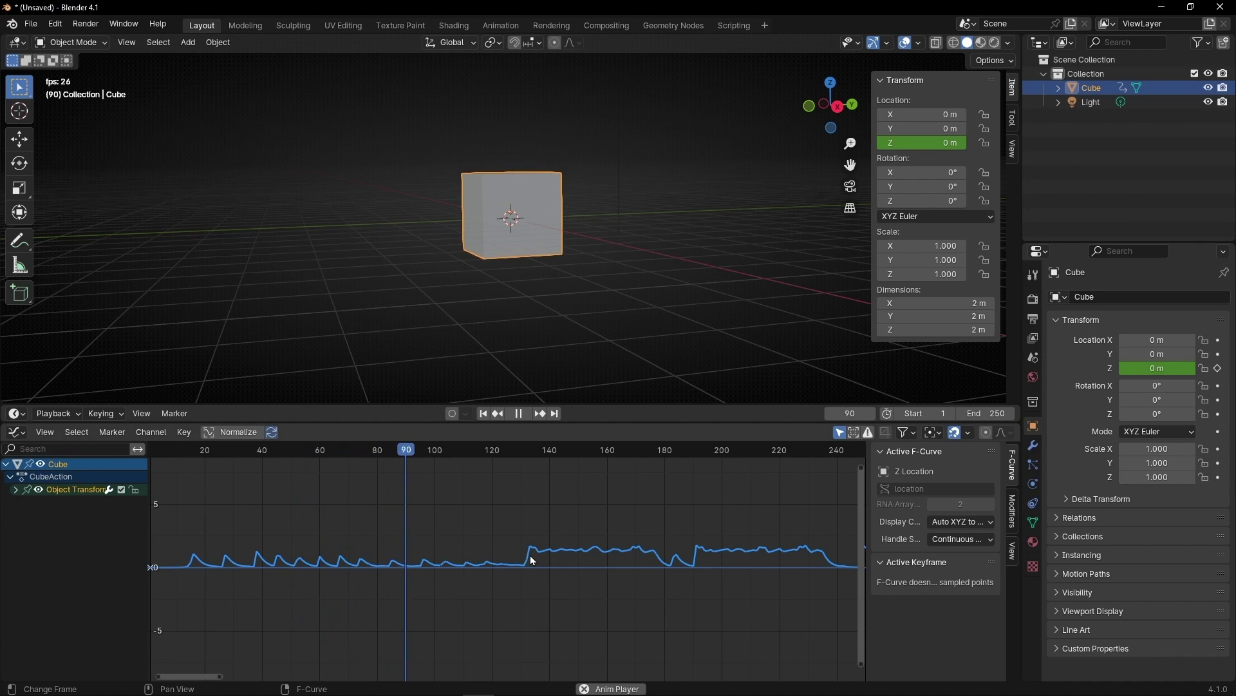
scroll(545, 496, up, 2)
middle_drag(577, 317, 596, 359)
scroll(527, 524, down, 1)
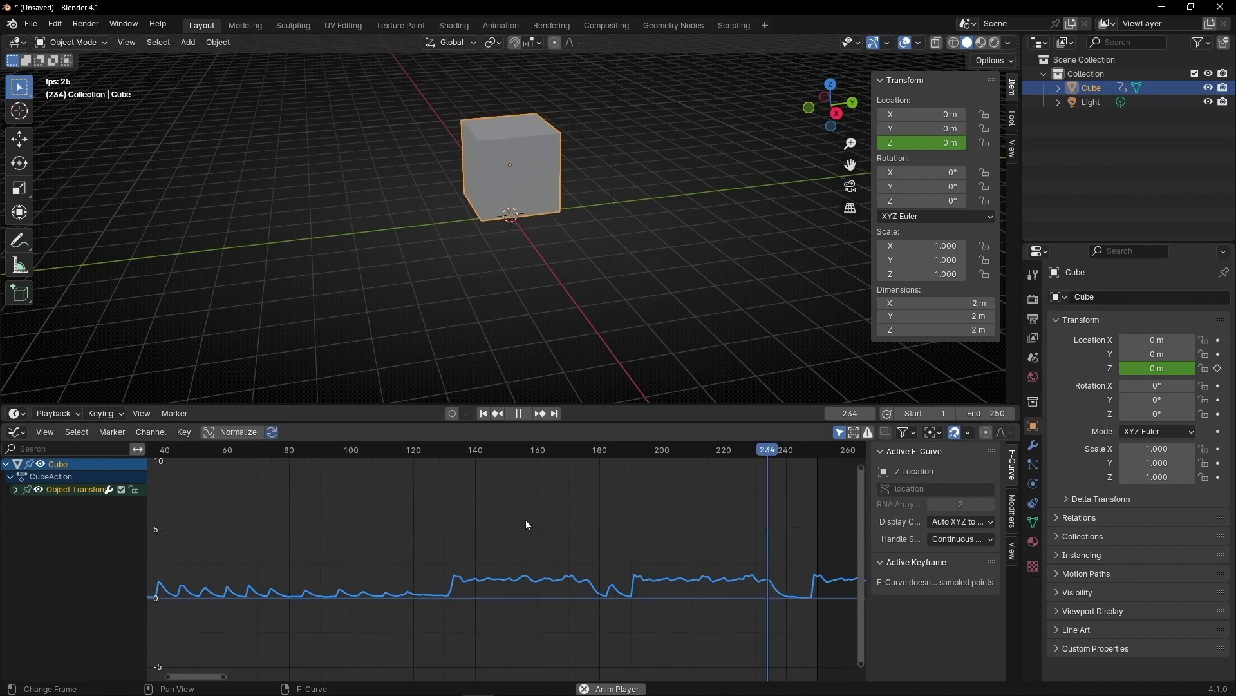
scroll(526, 519, down, 2)
key(space)
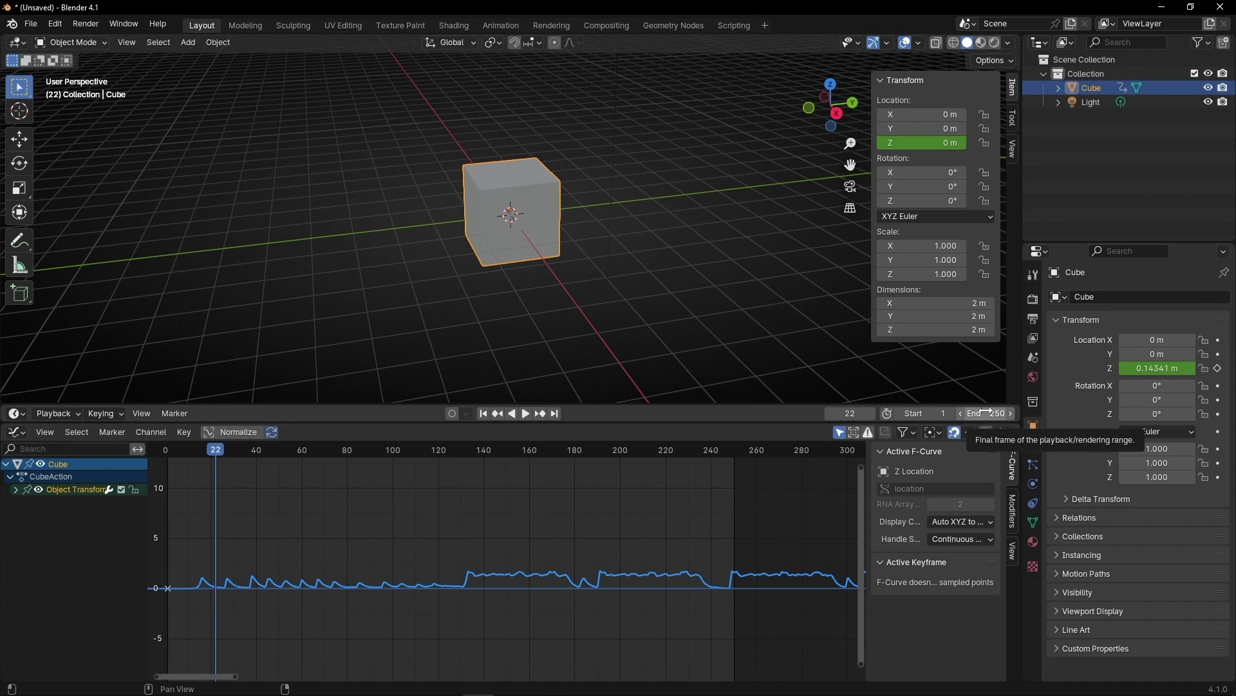
Step: Set the end frame to 600, check Output Properties (24 fps, frames 1–600), and resume playback
scroll(613, 510, down, 4)
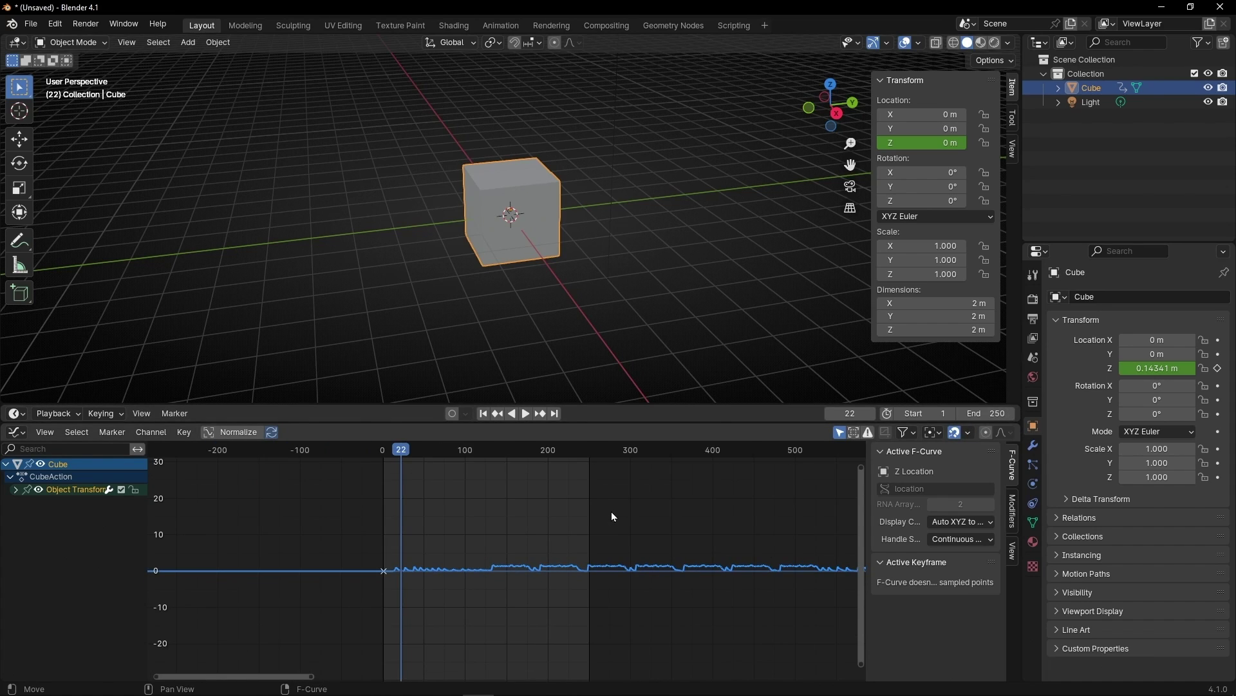
middle_drag(534, 518, 481, 543)
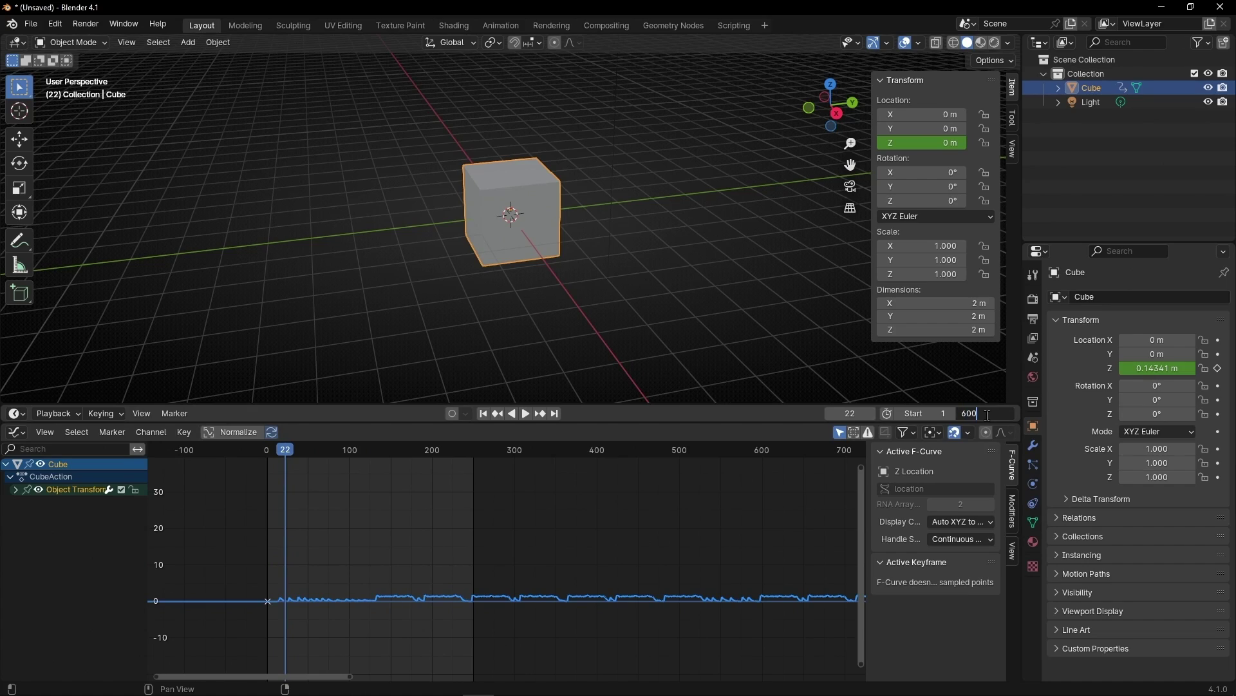
key(Return)
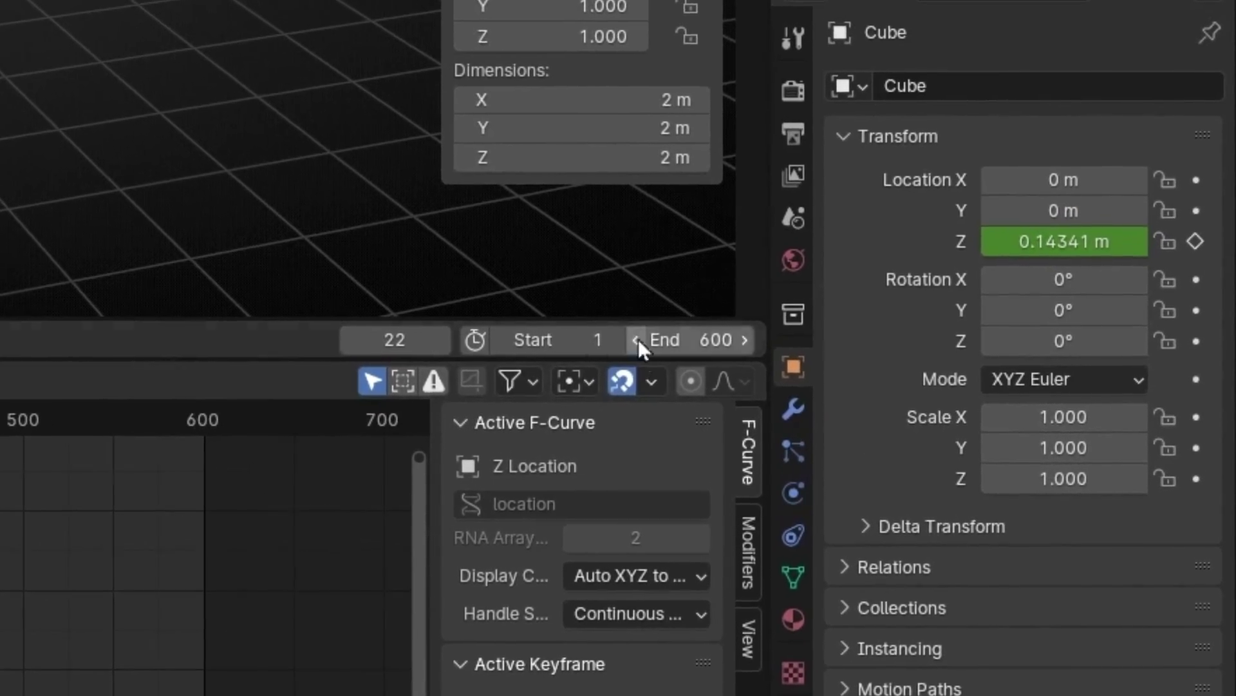
click(795, 137)
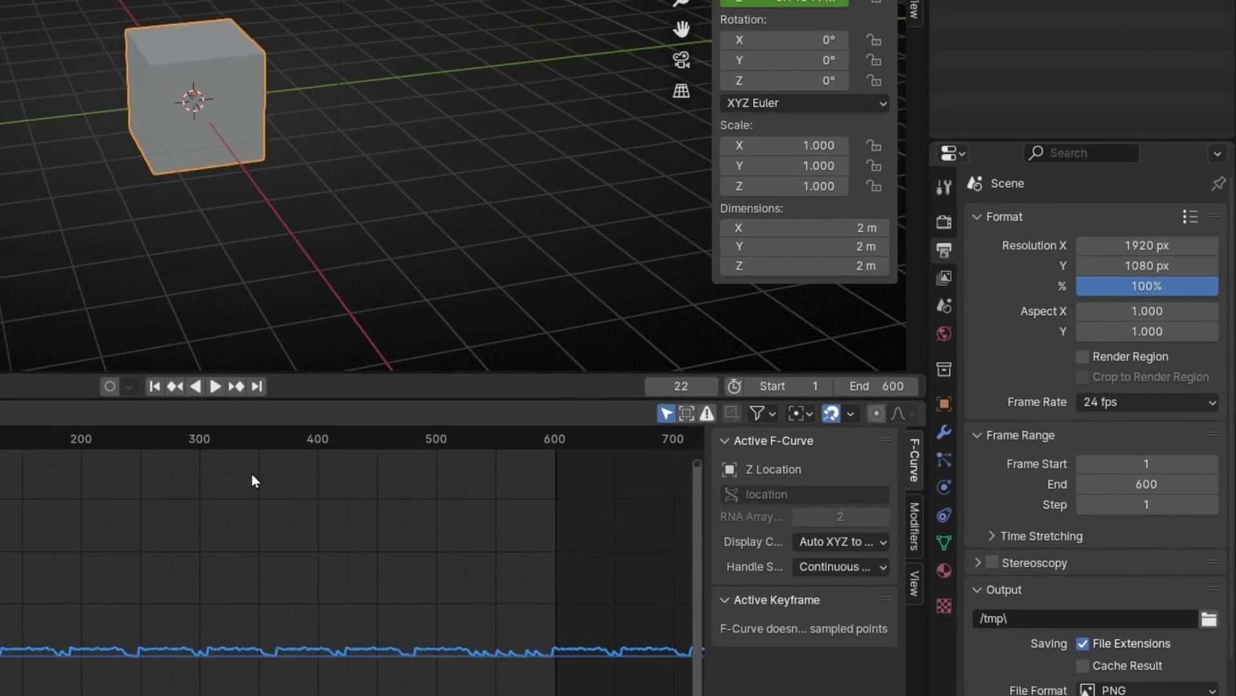
key(space)
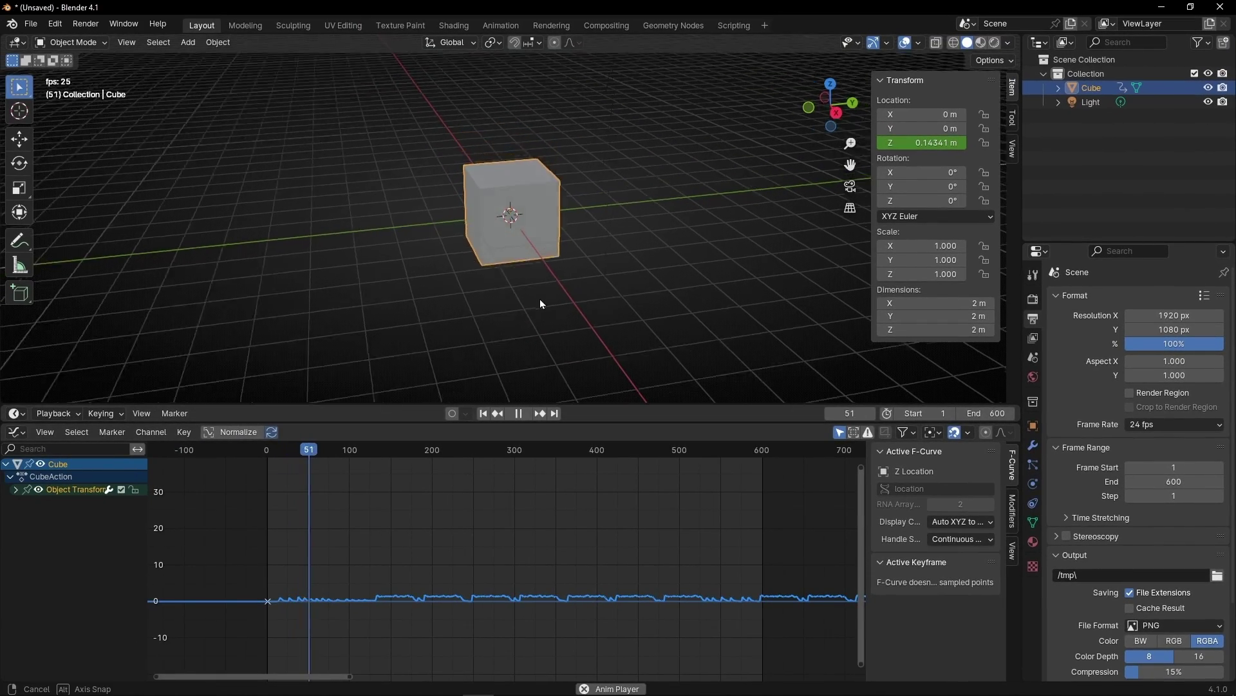
middle_drag(509, 290, 483, 267)
scroll(483, 273, up, 3)
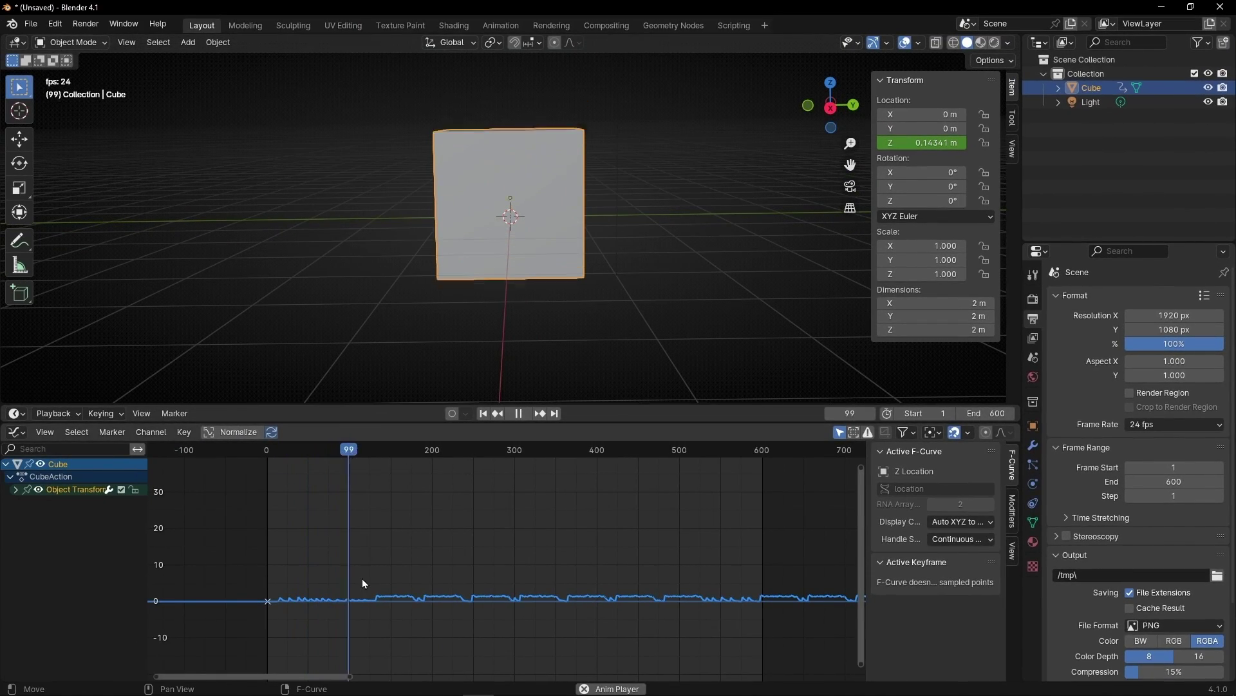
key(space)
scroll(350, 590, up, 5)
middle_drag(351, 590, 496, 539)
scroll(307, 545, up, 2)
click(483, 413)
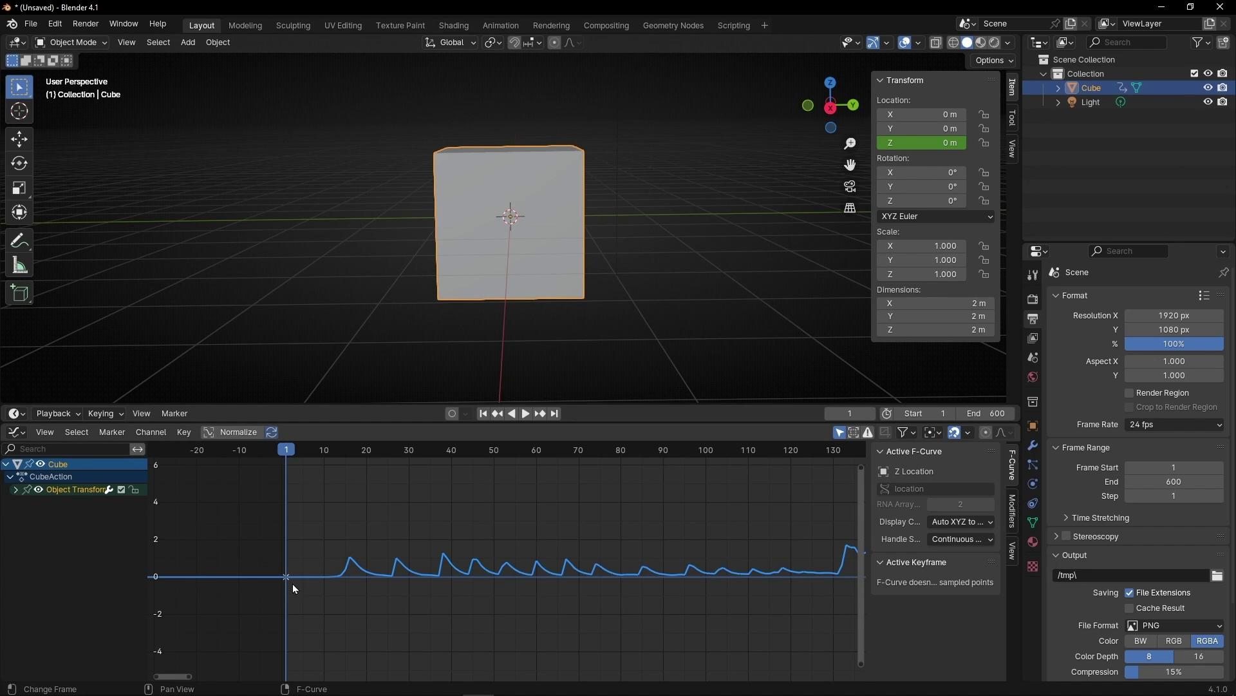
key(space)
scroll(317, 557, up, 2)
mouse_move(325, 550)
middle_down()
mouse_move(296, 550)
mouse_move(337, 549)
middle_up()
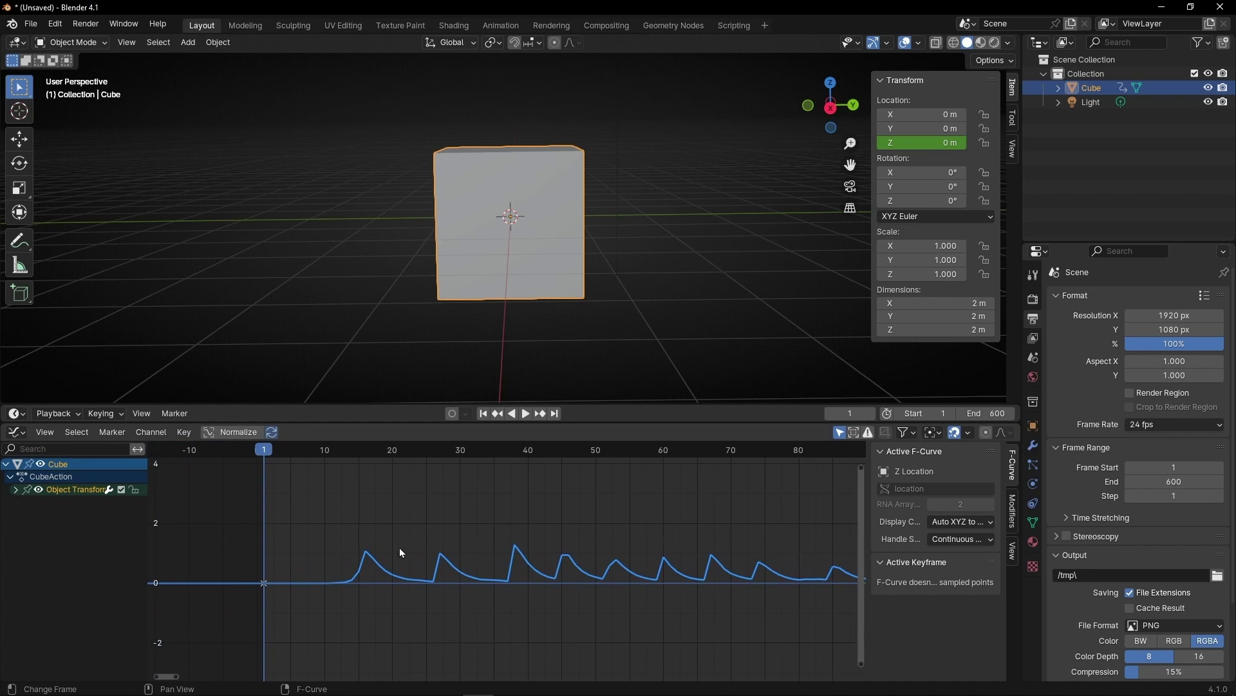
key(space)
drag(380, 451, 367, 449)
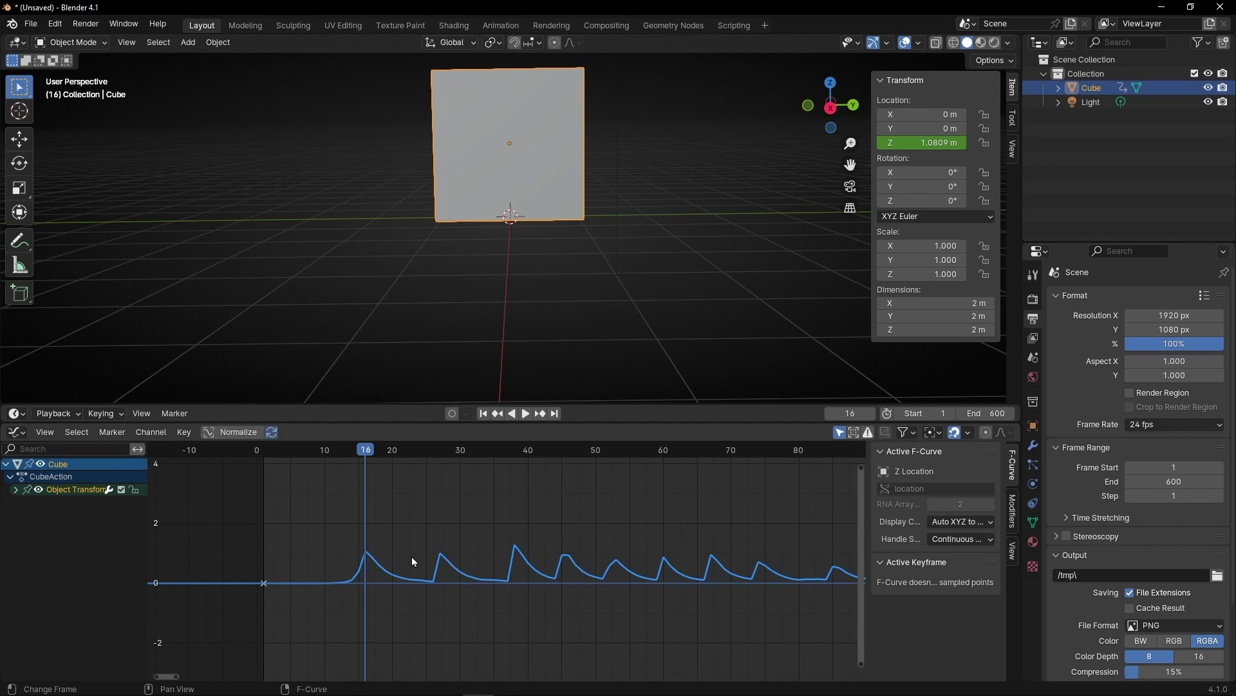
key(space)
scroll(413, 561, down, 3)
middle_drag(541, 542, 343, 549)
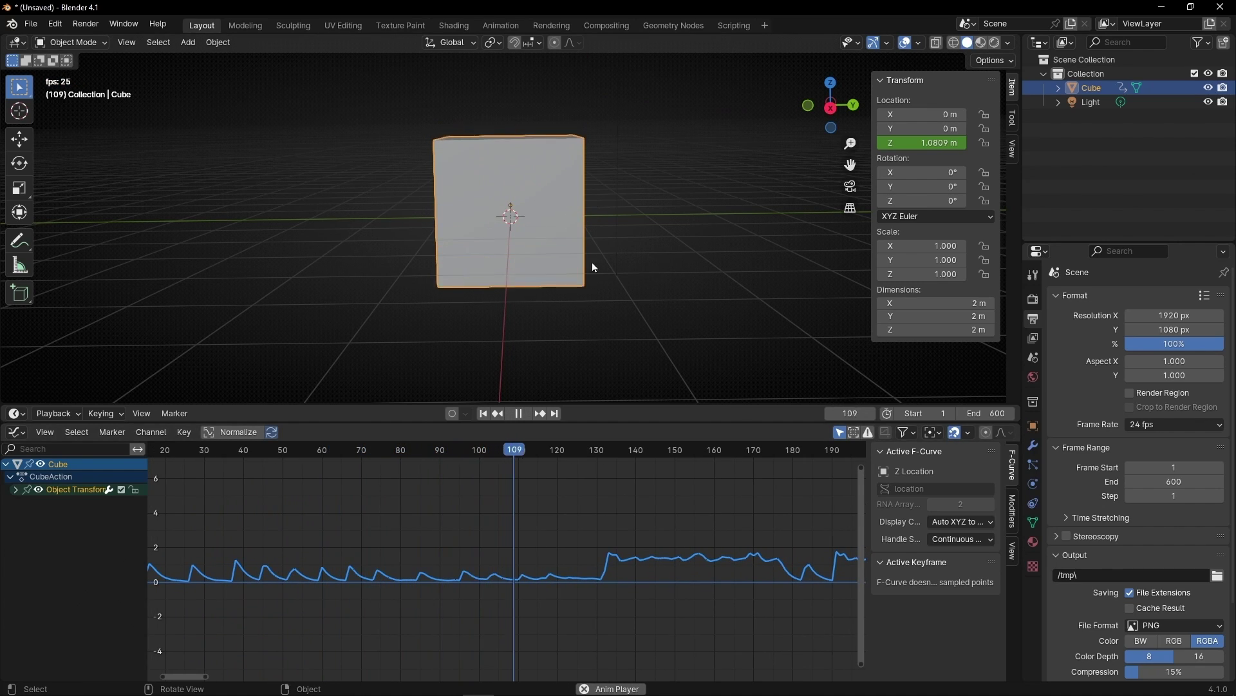
middle_drag(634, 533, 438, 541)
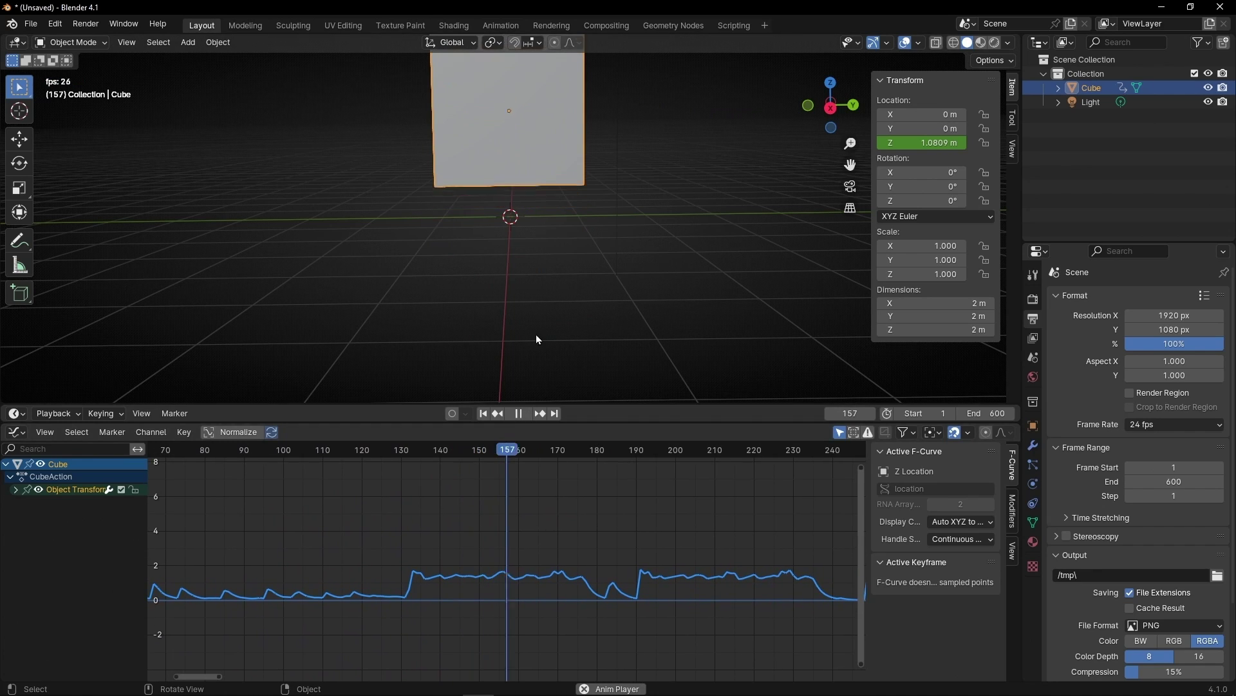
key(space)
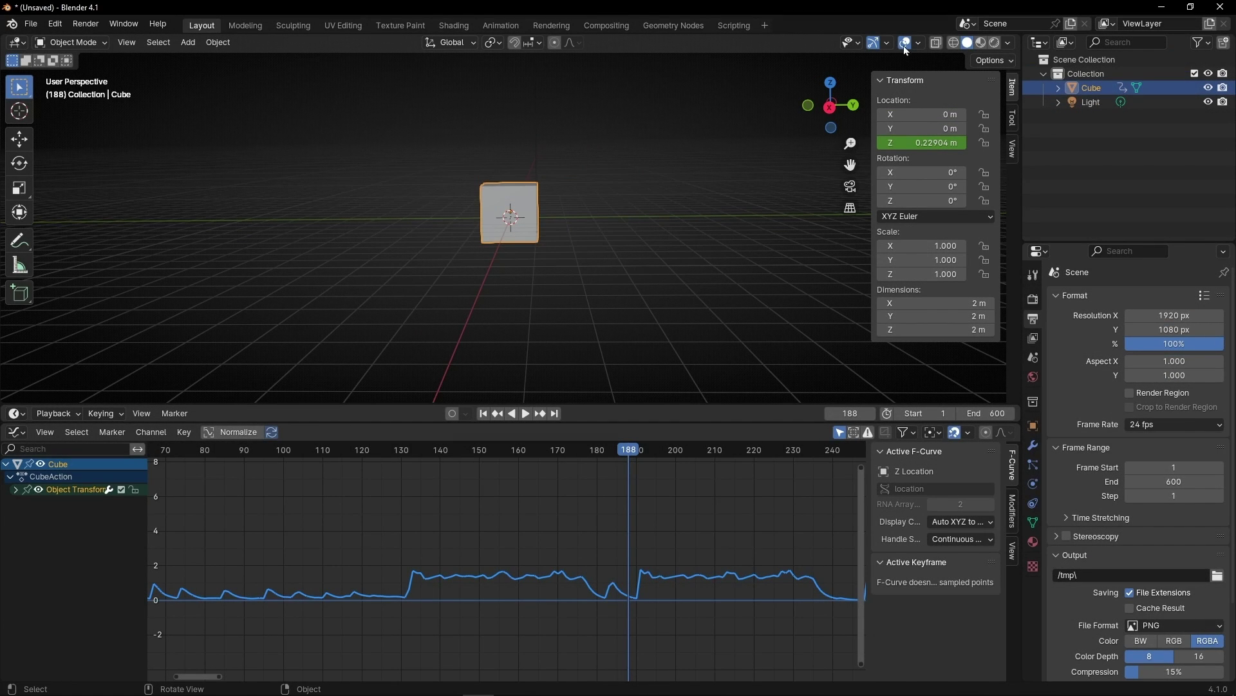
Step: Draw and undo an annotation arrow beside the cube, then toggle the Graph Editor sidebar
mouse_move(546, 248)
middle_down()
mouse_move(546, 236)
mouse_move(582, 260)
mouse_move(582, 316)
middle_up()
click(20, 240)
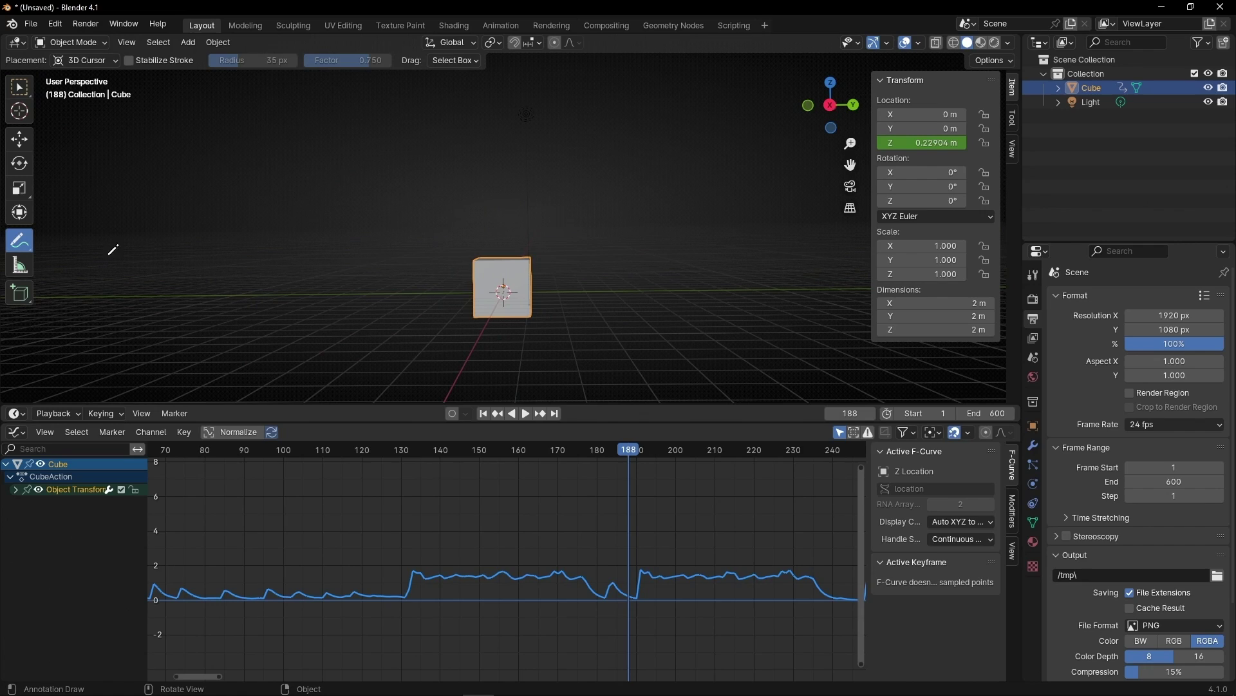
drag(564, 317, 565, 106)
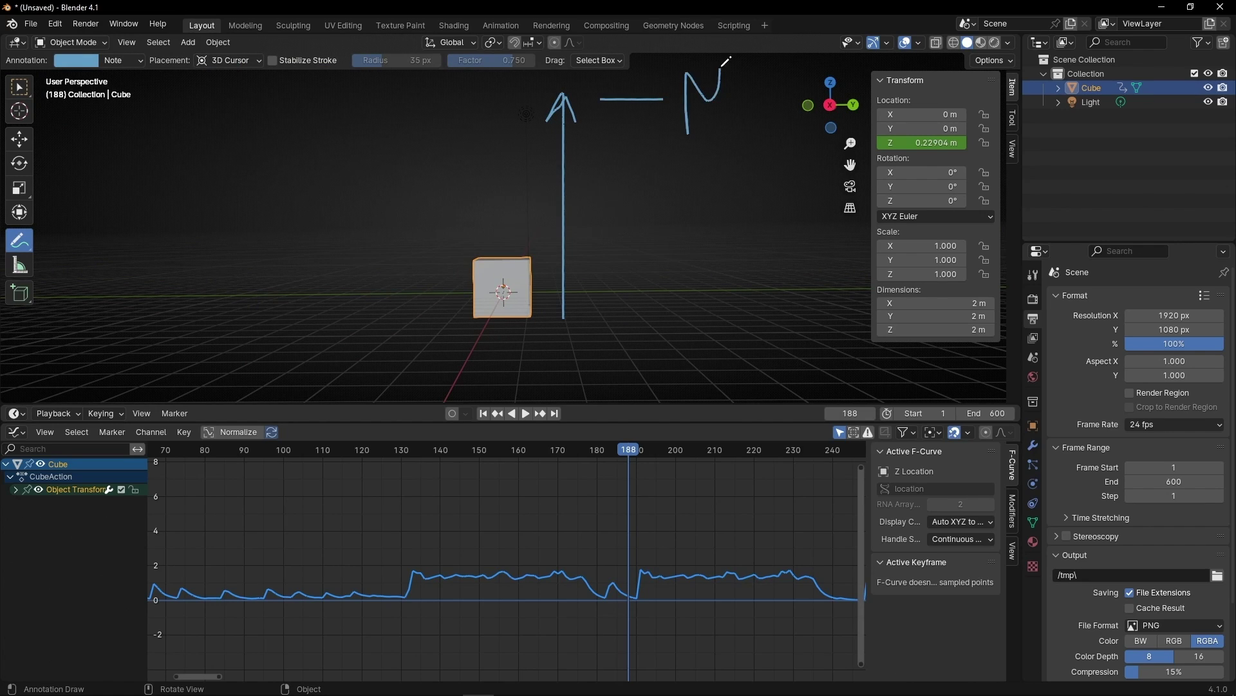
key(ctrl+z)
key(ctrl+z)
key(ctrl+z)
key(ctrl+z)
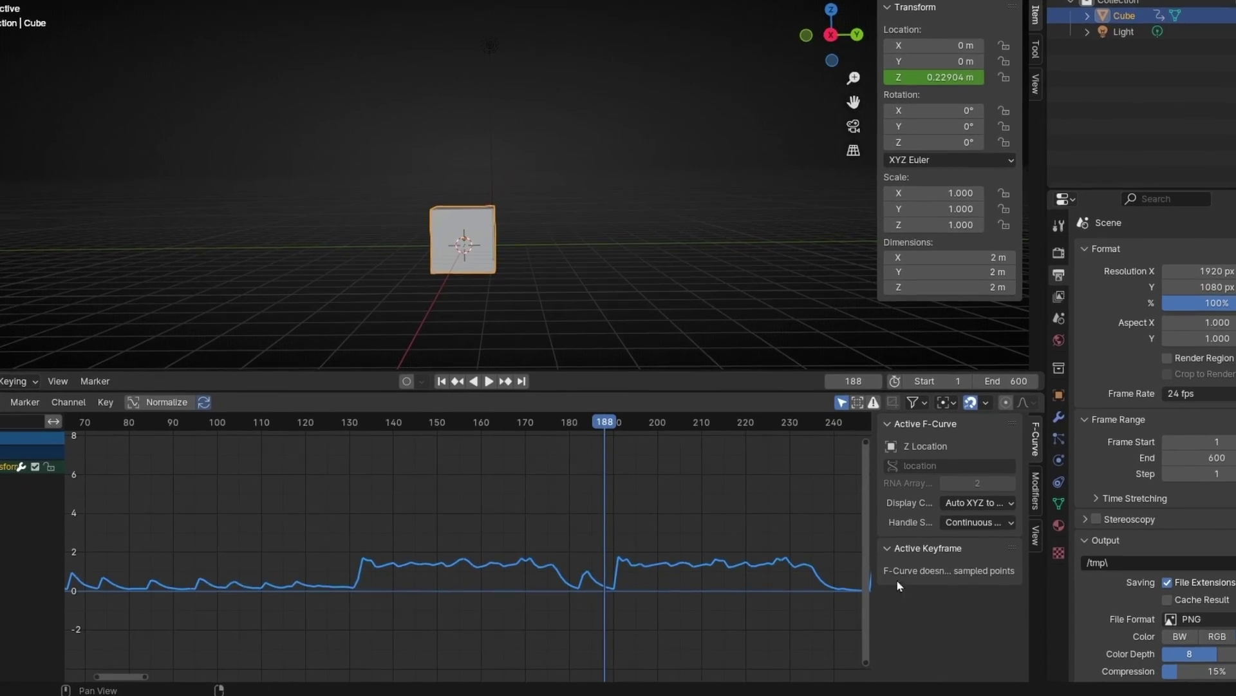
key(n)
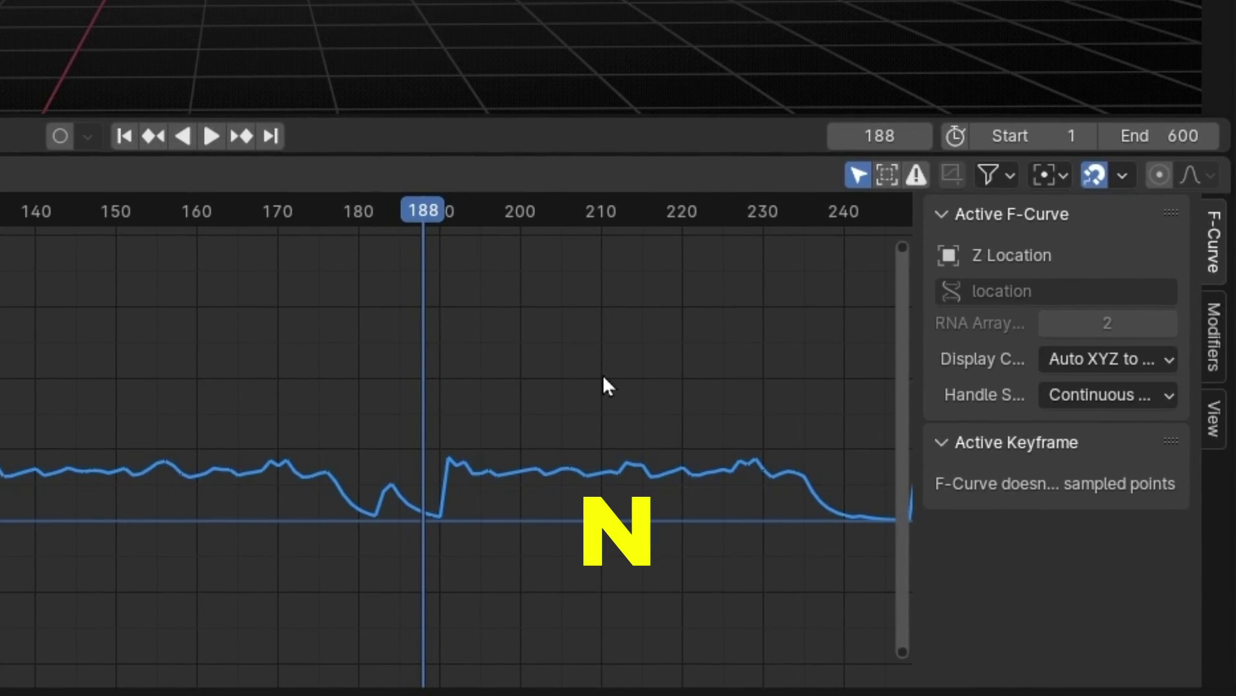
key(n)
key(n)
Step: Add an Envelope modifier with one control point to the Z Location curve
click(1222, 362)
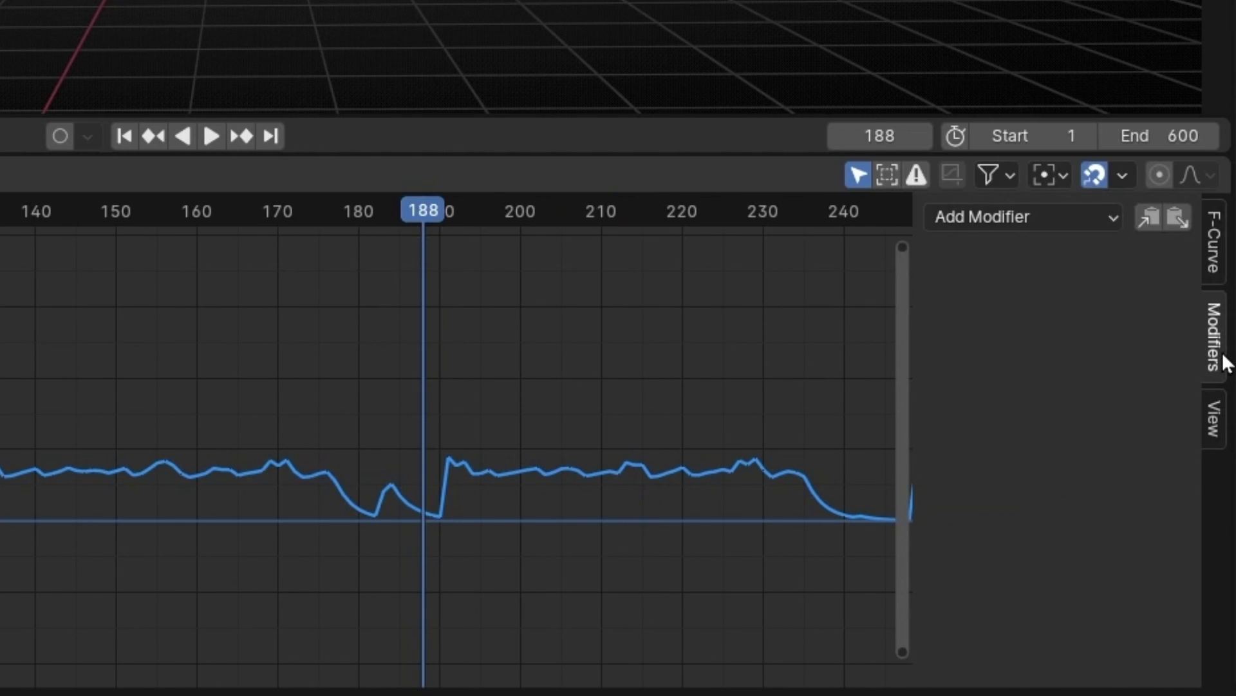
click(991, 218)
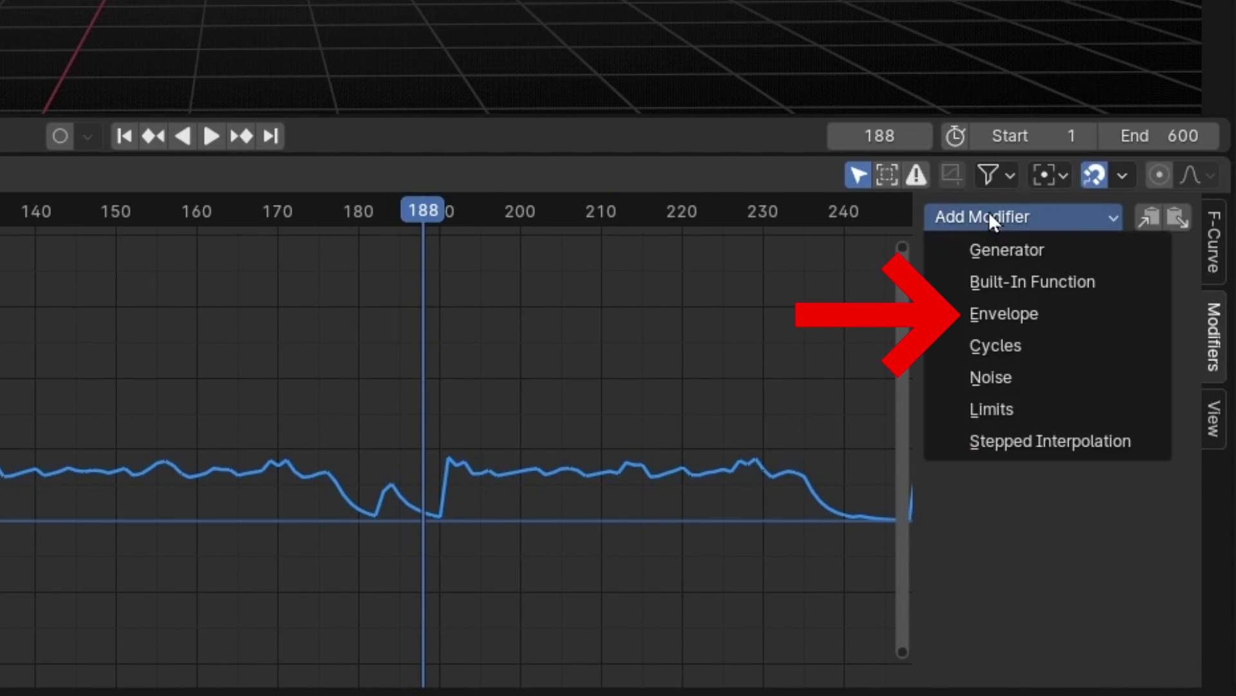
click(990, 313)
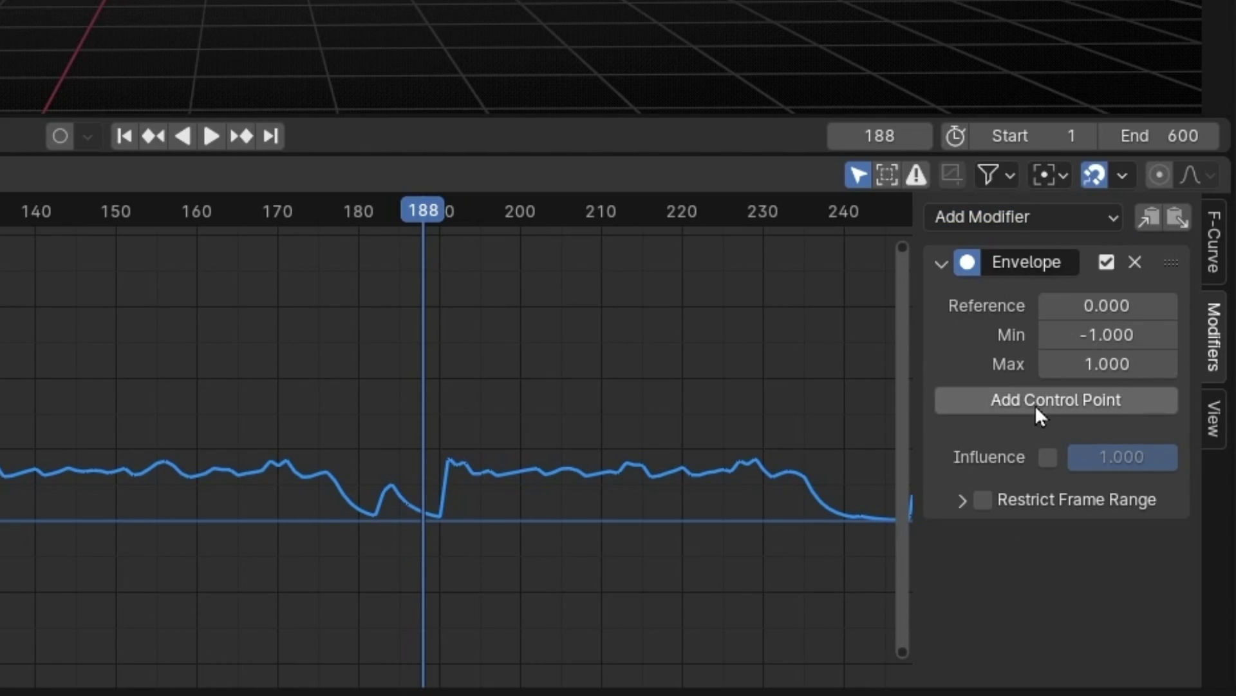
click(125, 136)
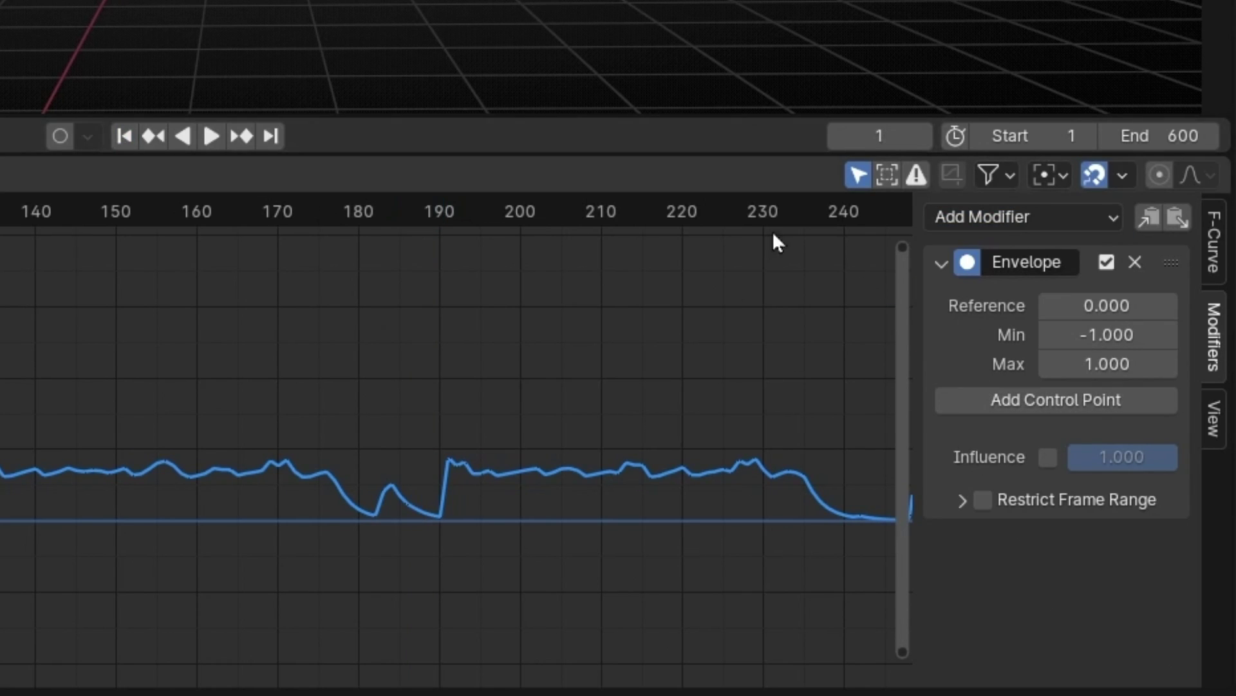
click(1030, 400)
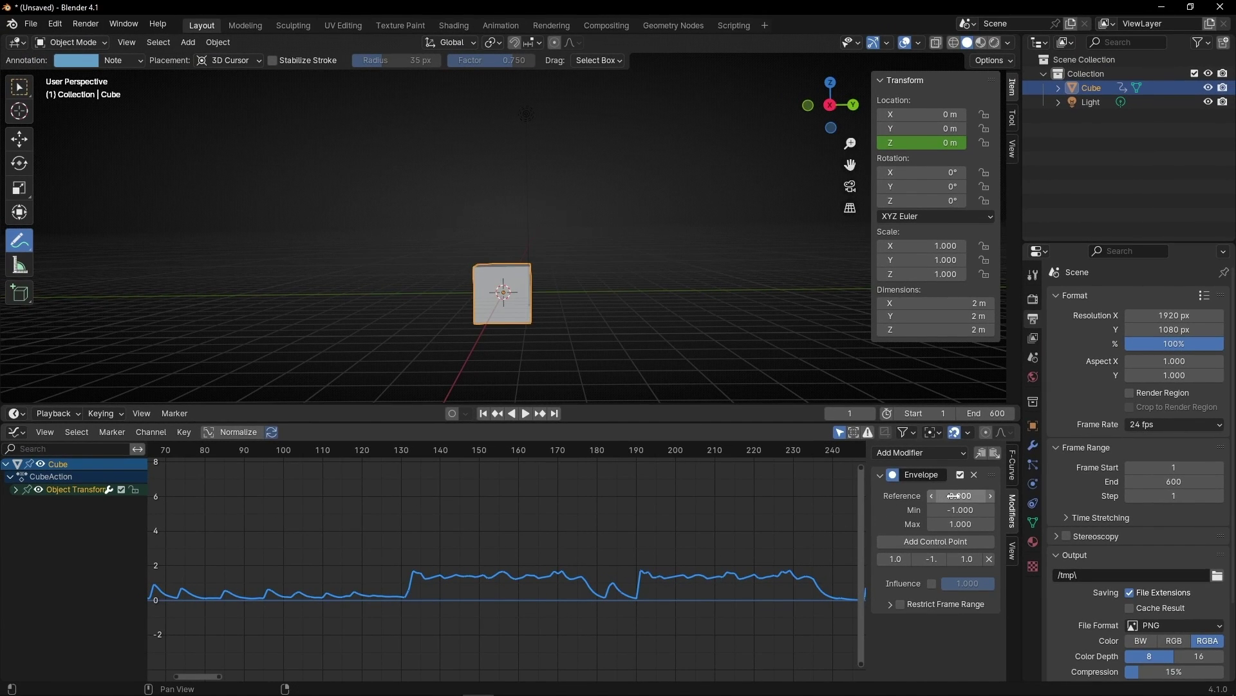
Step: Try a higher envelope Reference, play to compare the motion, then return to frame 1
drag(960, 495, 1028, 495)
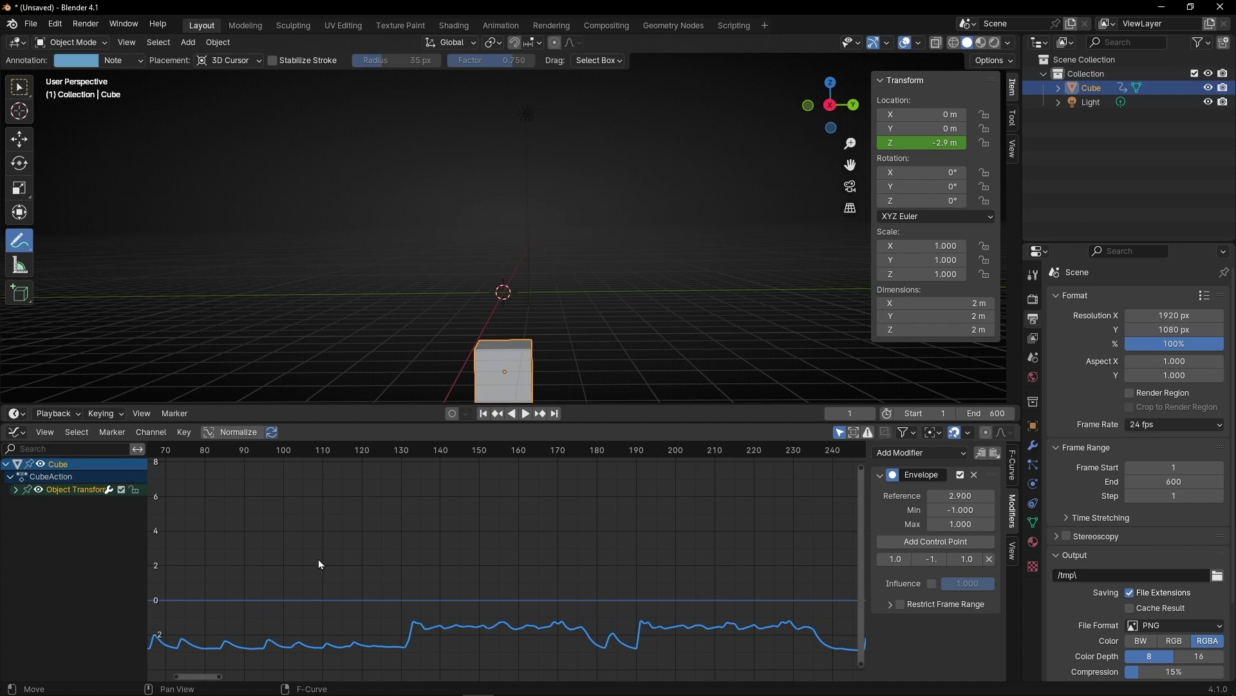
key(space)
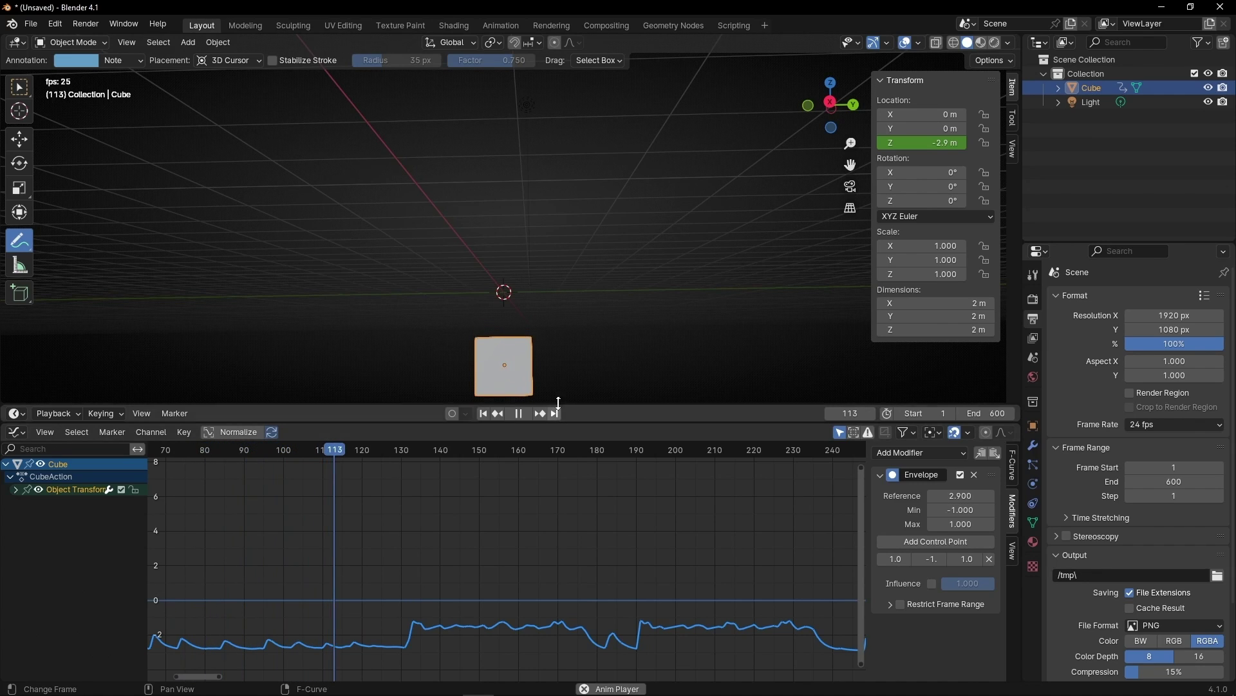
drag(422, 290, 658, 287)
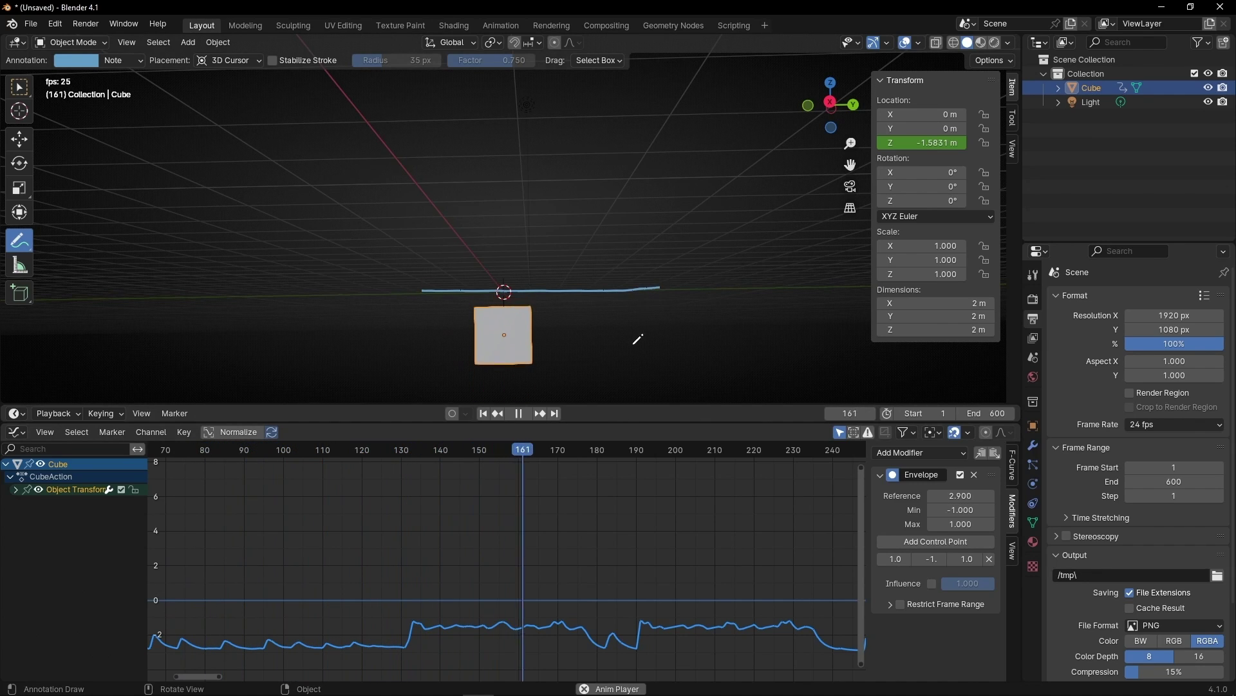
key(space)
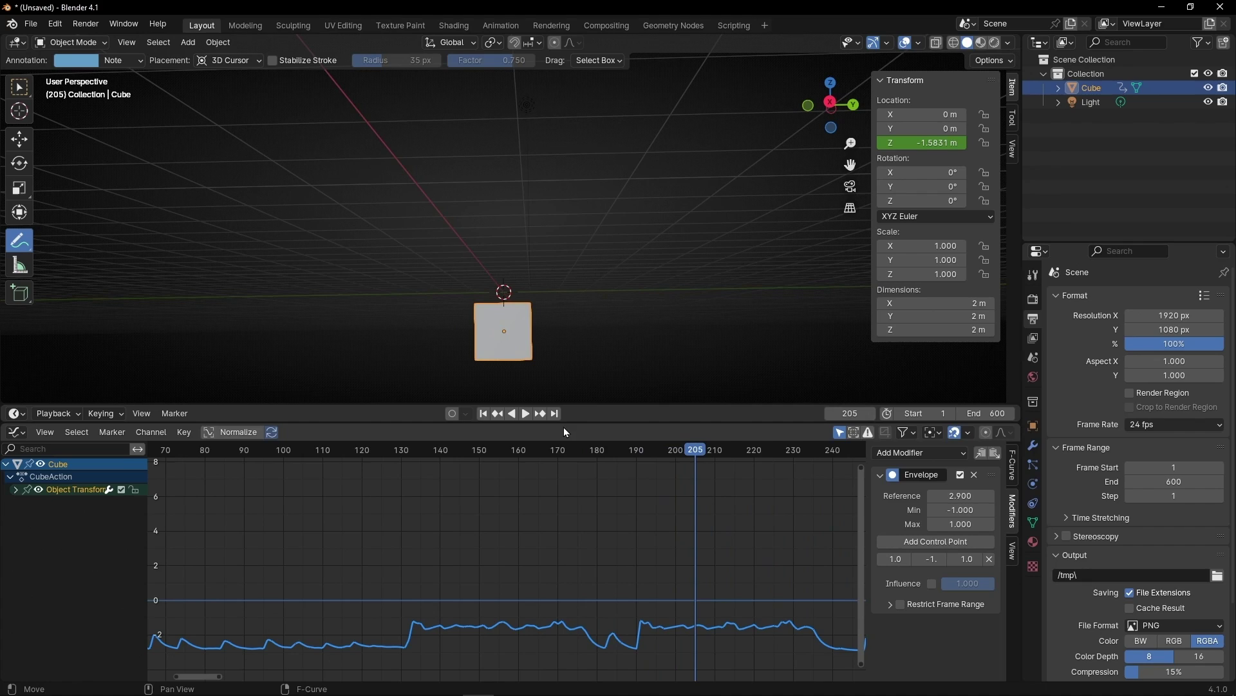
click(484, 413)
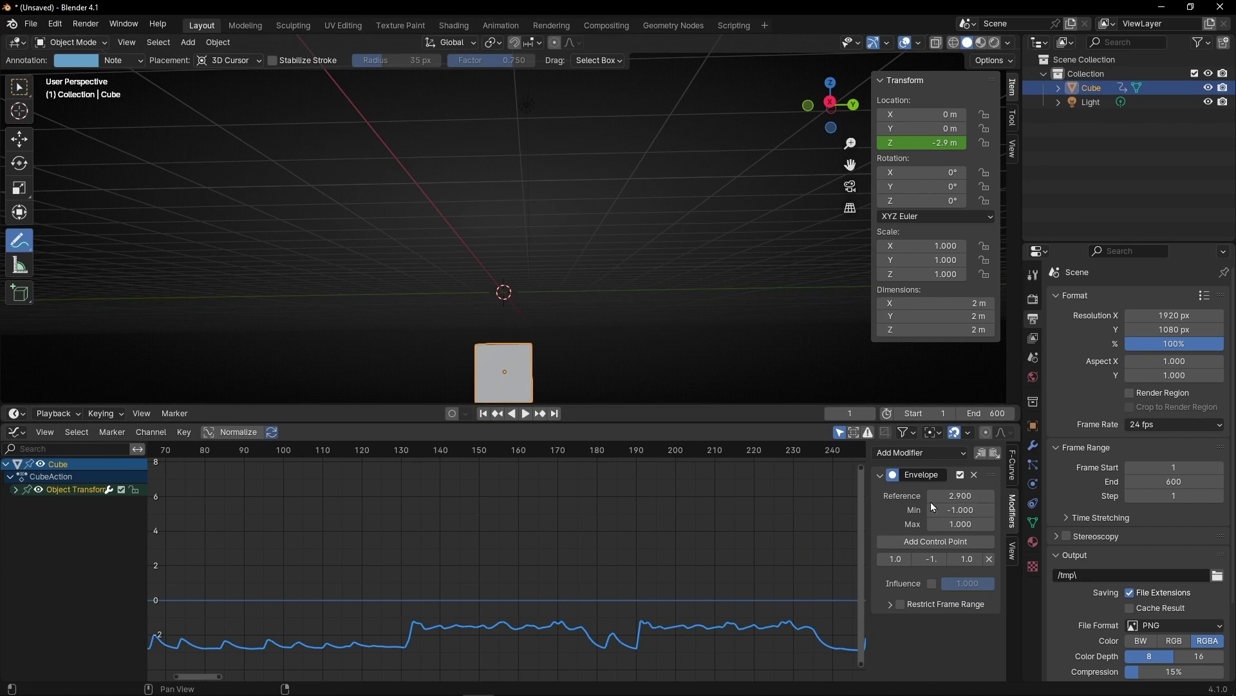
Step: Set the envelope Reference to -3.400 and play back to preview the lifted cube
drag(963, 495, 918, 495)
middle_drag(477, 267, 468, 284)
scroll(174, 542, up, 2)
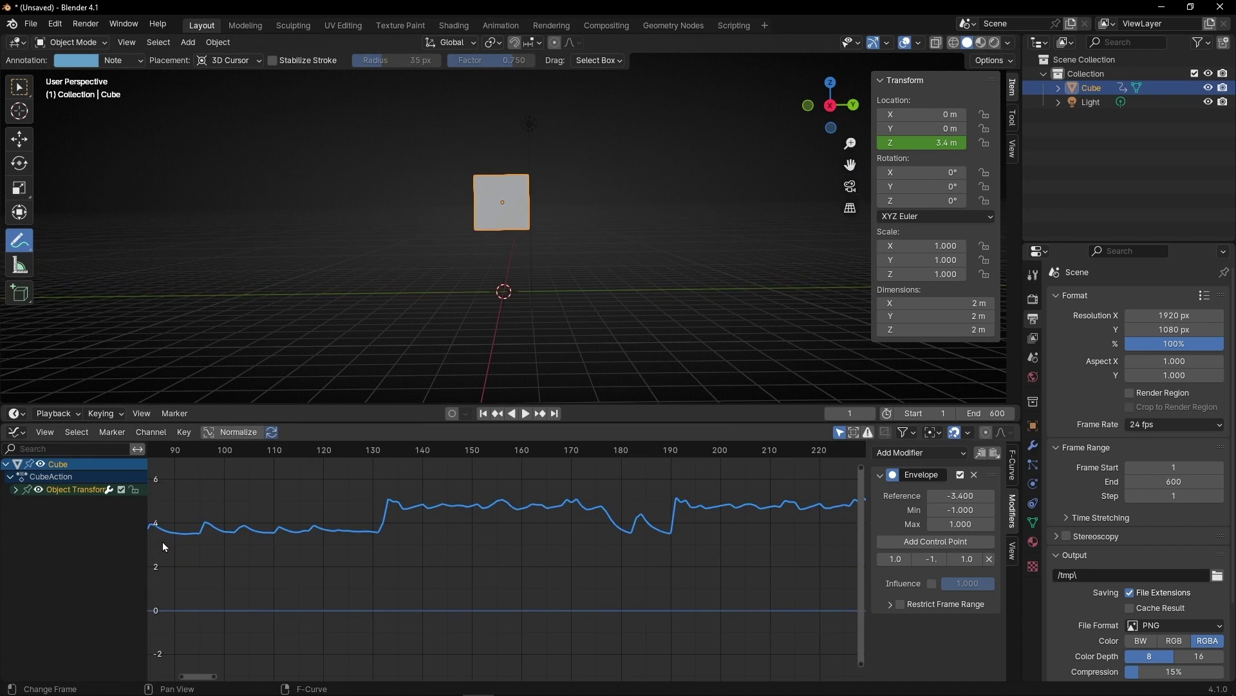
ctrl+scroll(199, 542, left, 4)
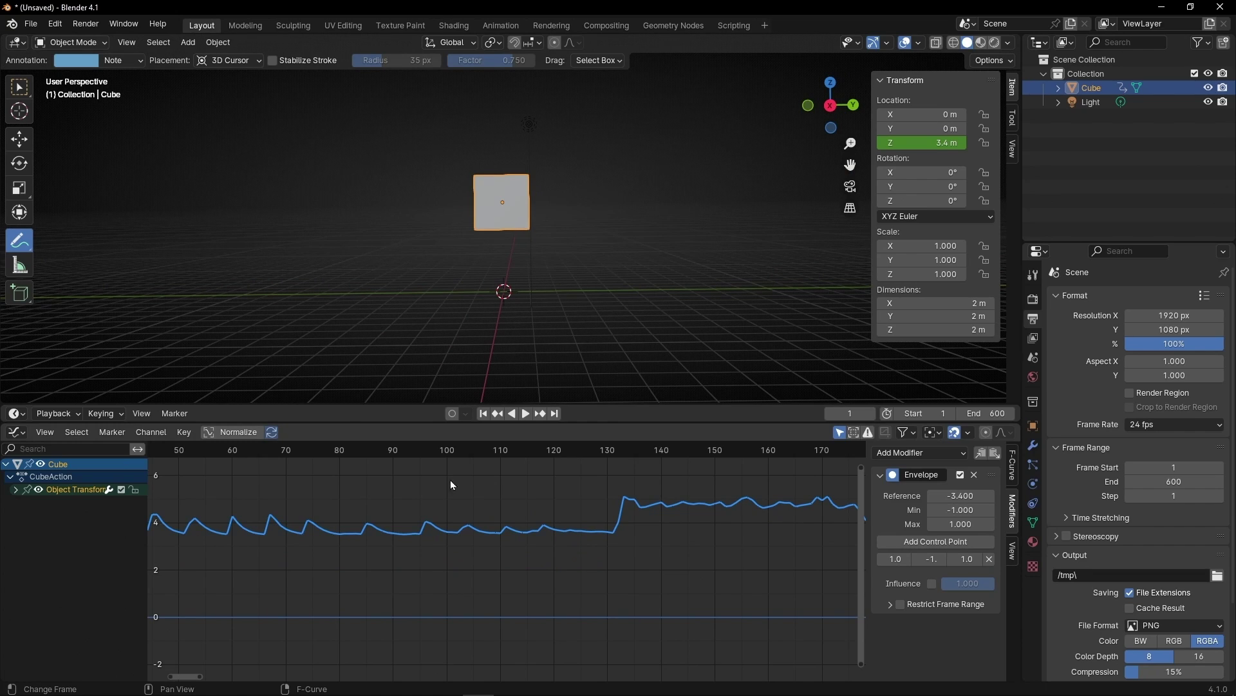
key(space)
scroll(409, 555, up, 1)
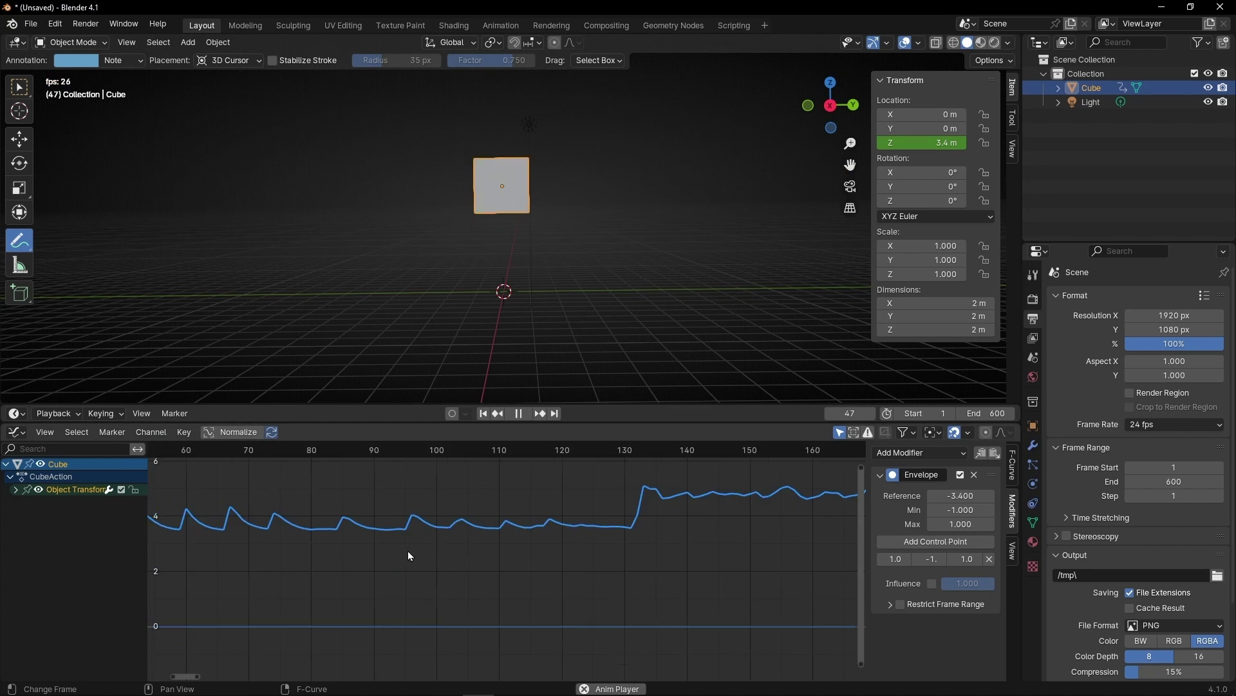
scroll(408, 556, down, 4)
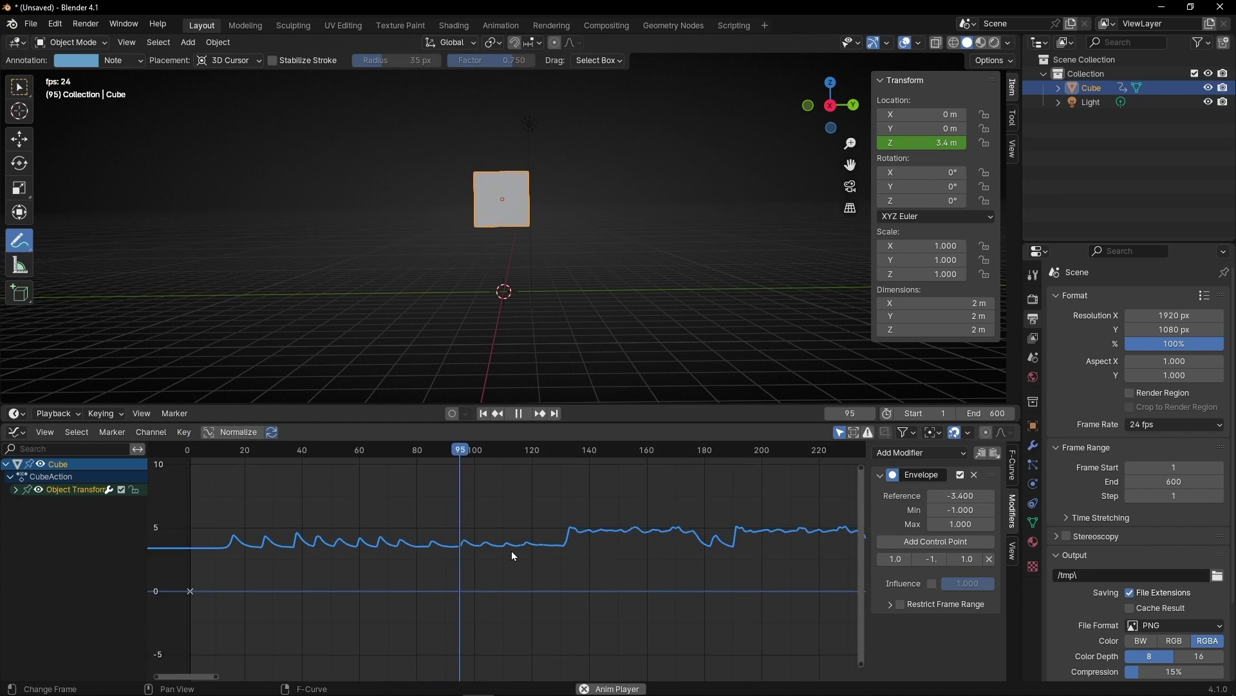
scroll(515, 551, down, 3)
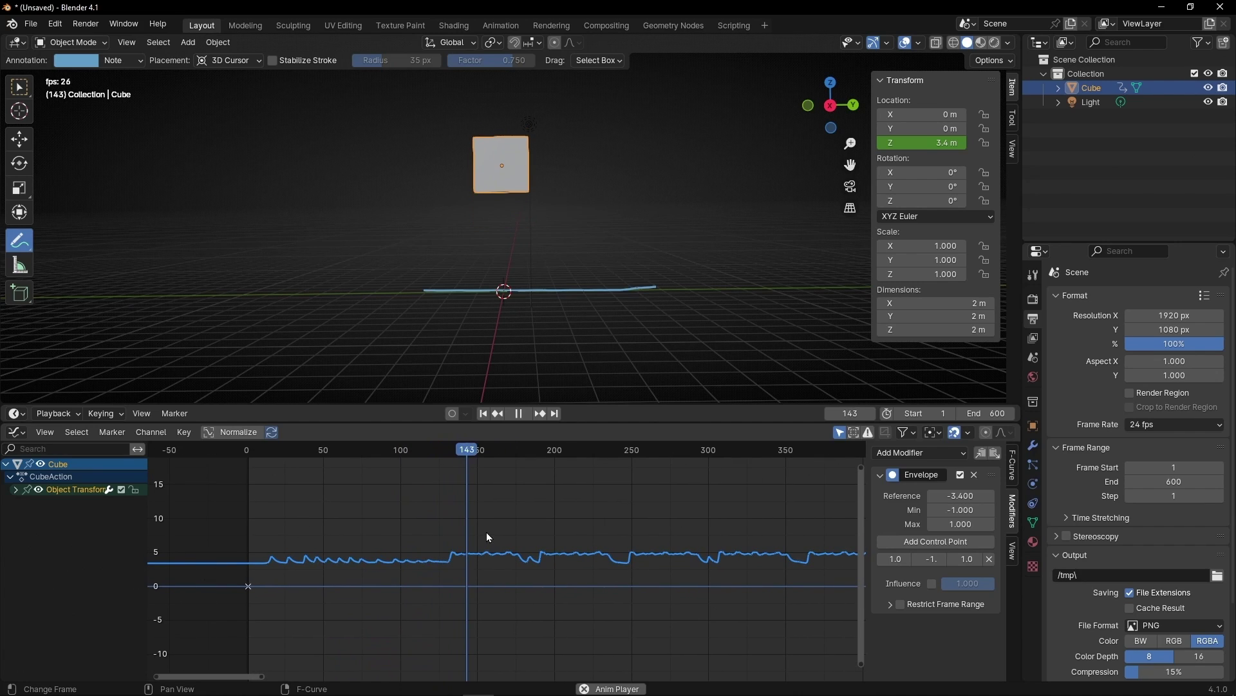
key(space)
key(ctrl+z)
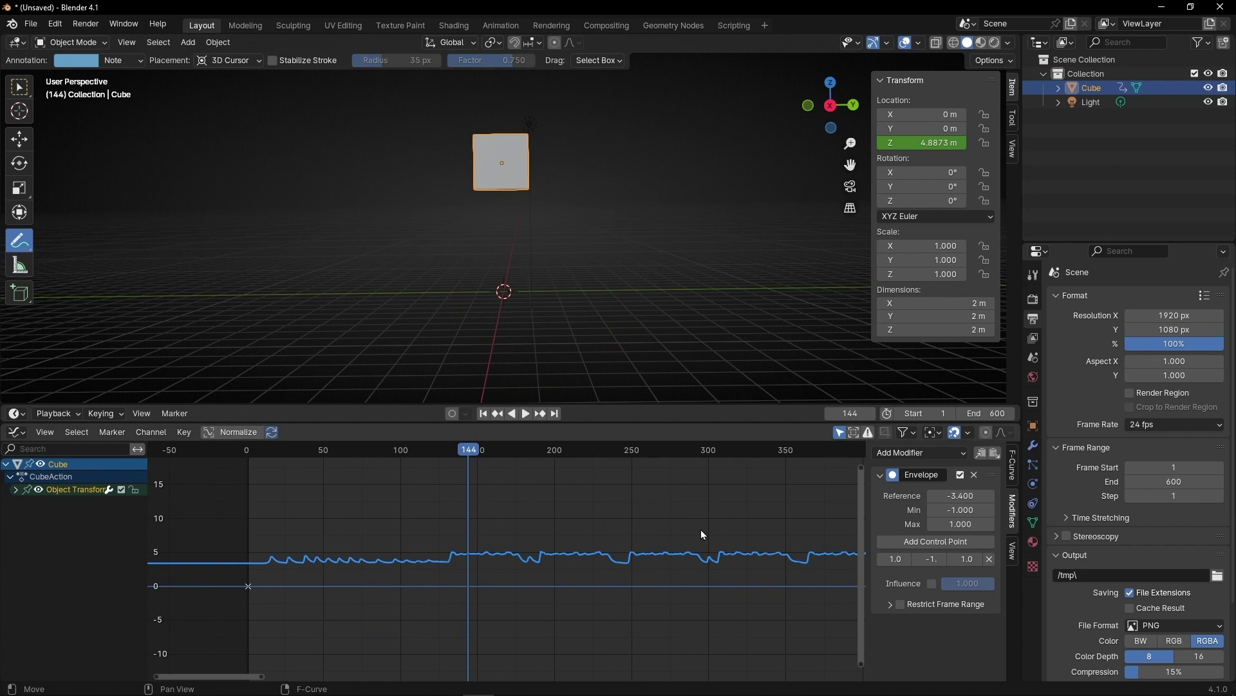
Step: Set the envelope control point's Max to 7.2 and the Reference to 0.700
scroll(702, 533, up, 2)
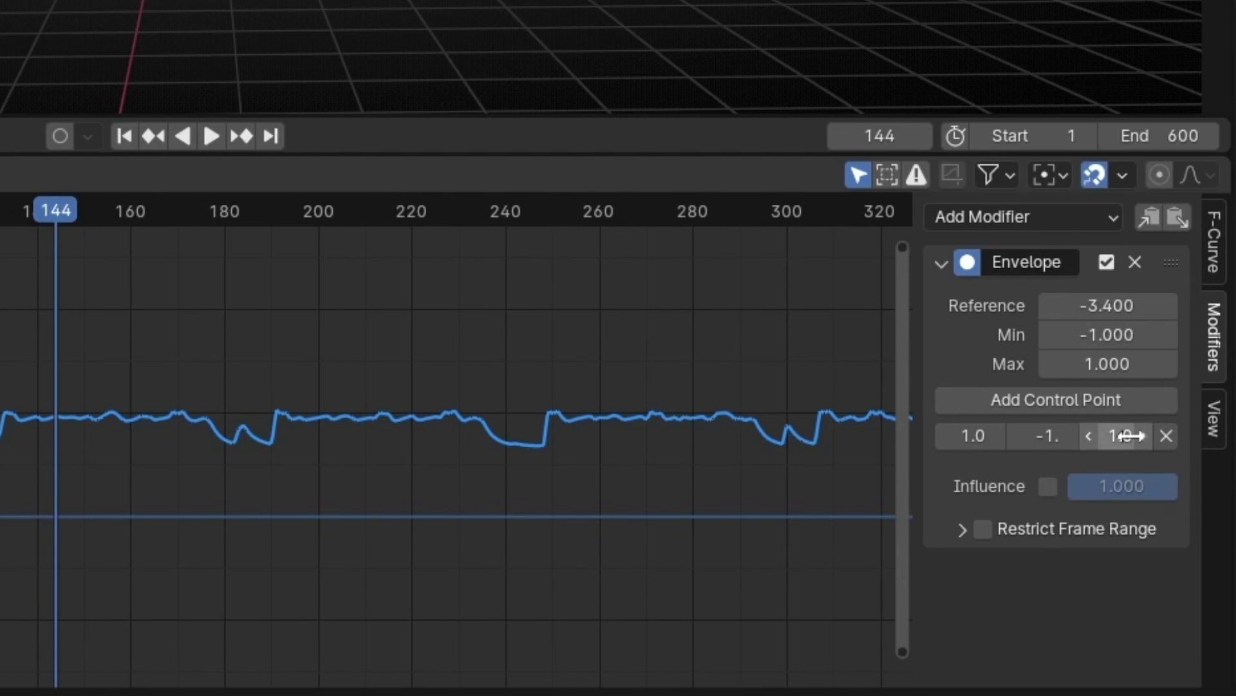
drag(1131, 436, 1235, 436)
middle_drag(152, 399, 226, 474)
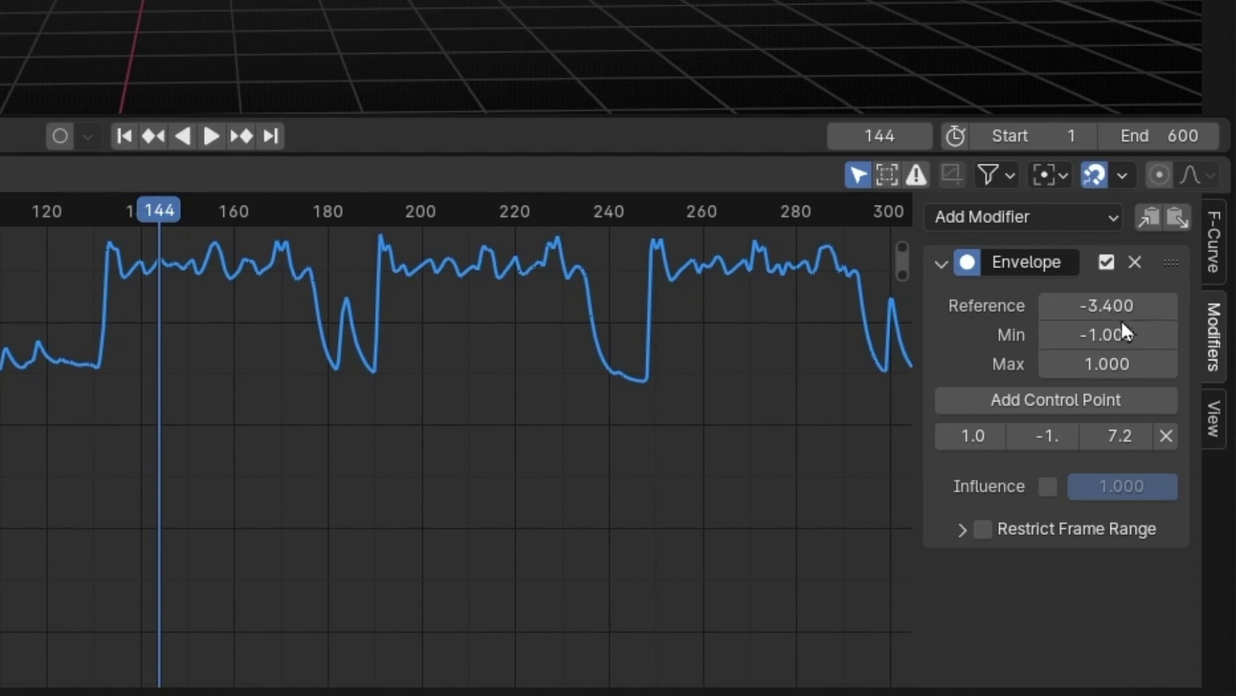
drag(1122, 306, 1233, 306)
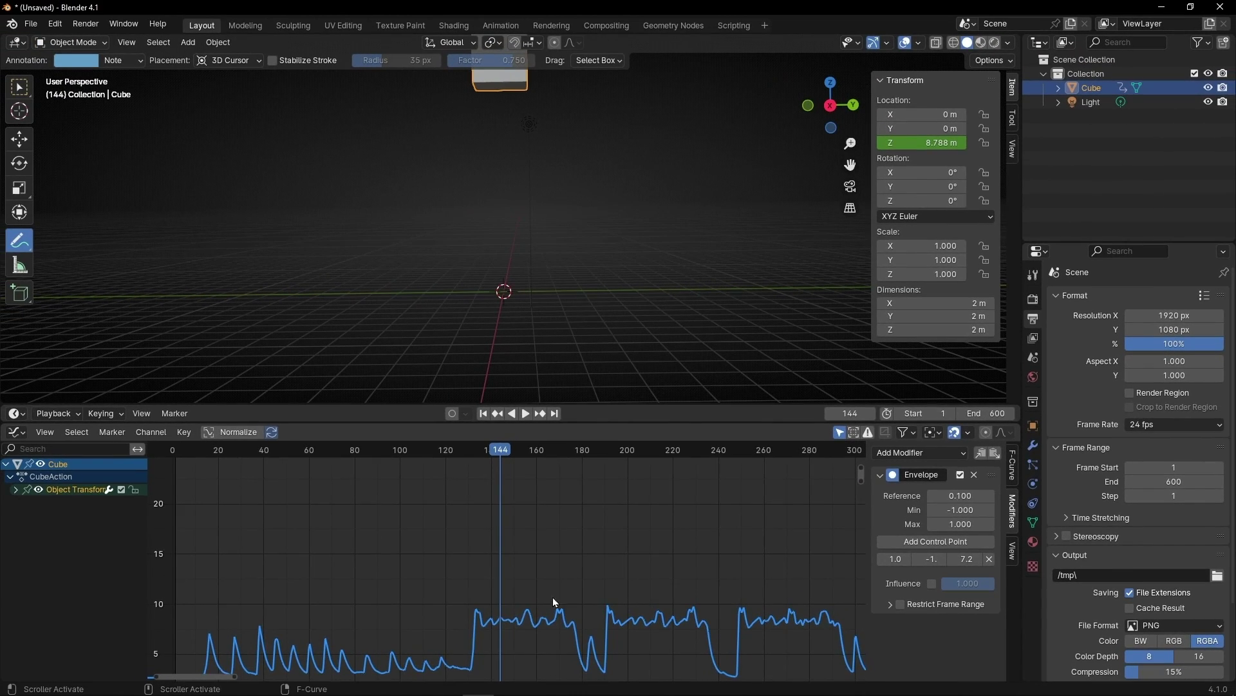
middle_drag(552, 597, 597, 532)
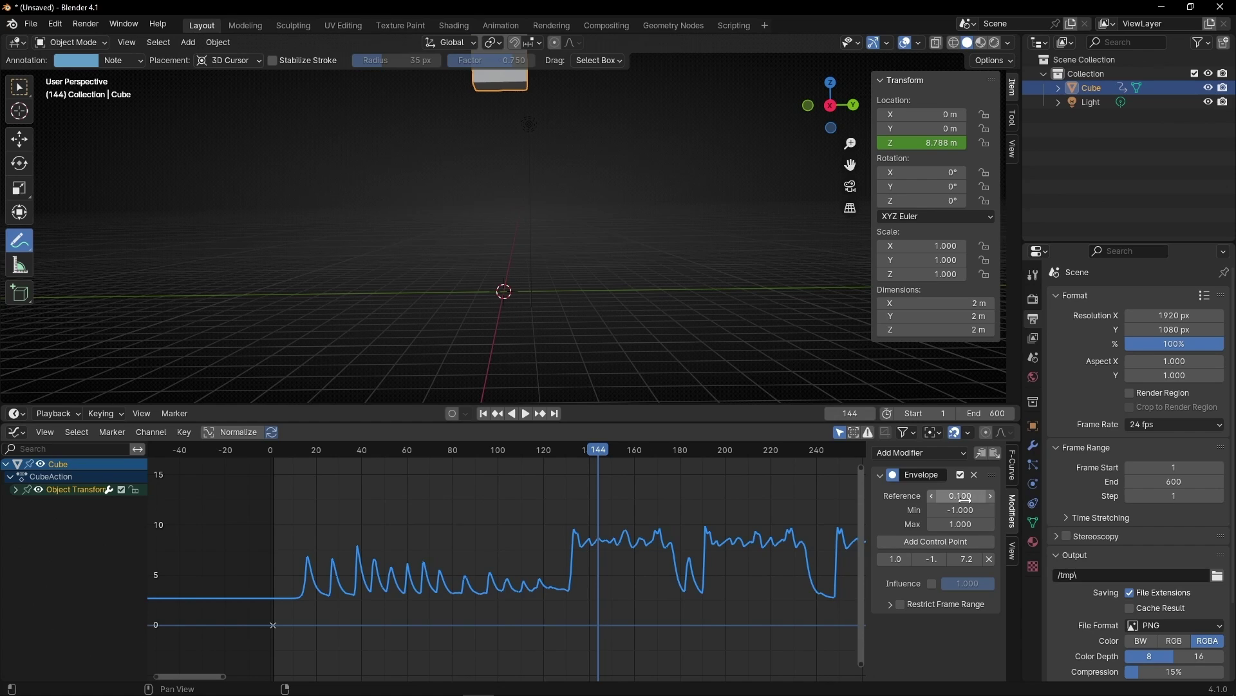
drag(960, 495, 985, 495)
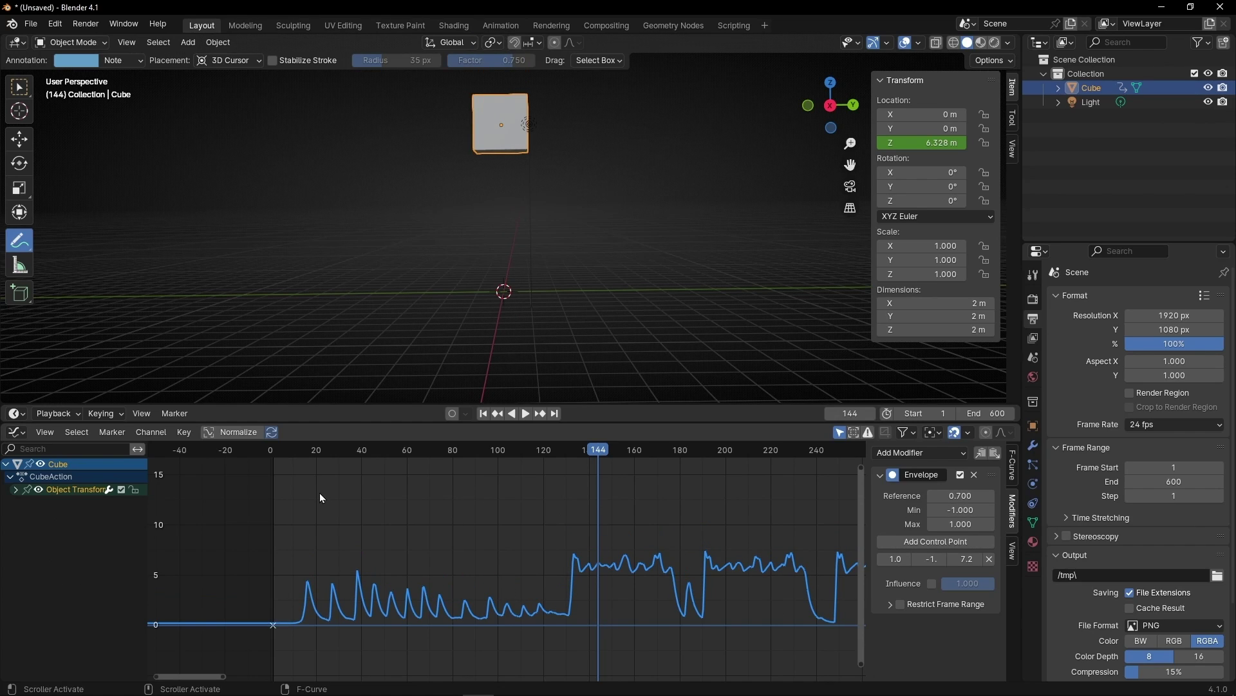
Step: Play the animation from near the start, around frame 133, to watch the higher bounces
click(282, 455)
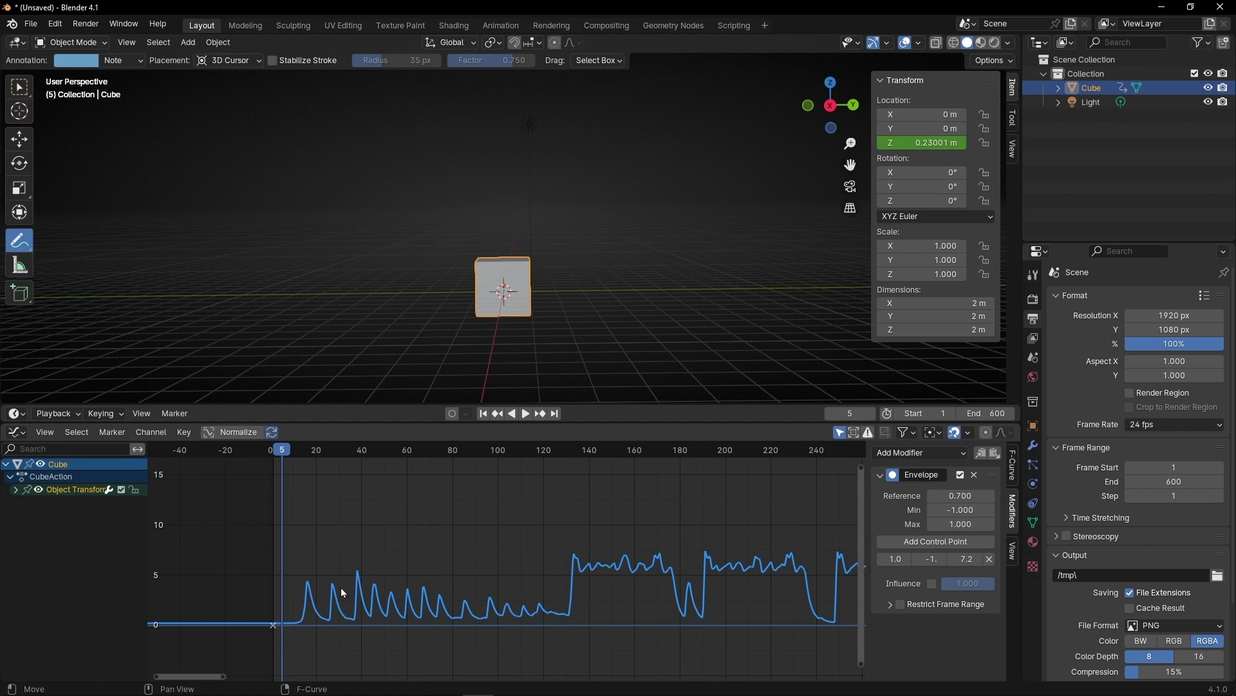
key(space)
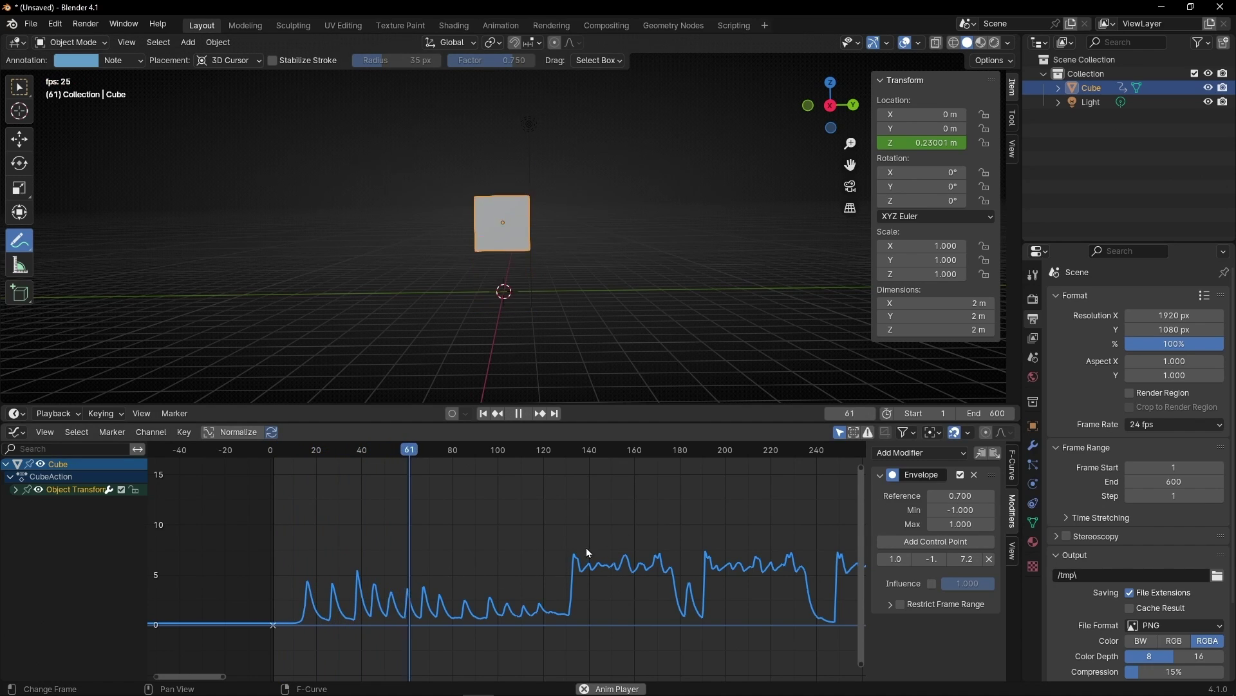
ctrl+middle_drag(586, 548, 519, 544)
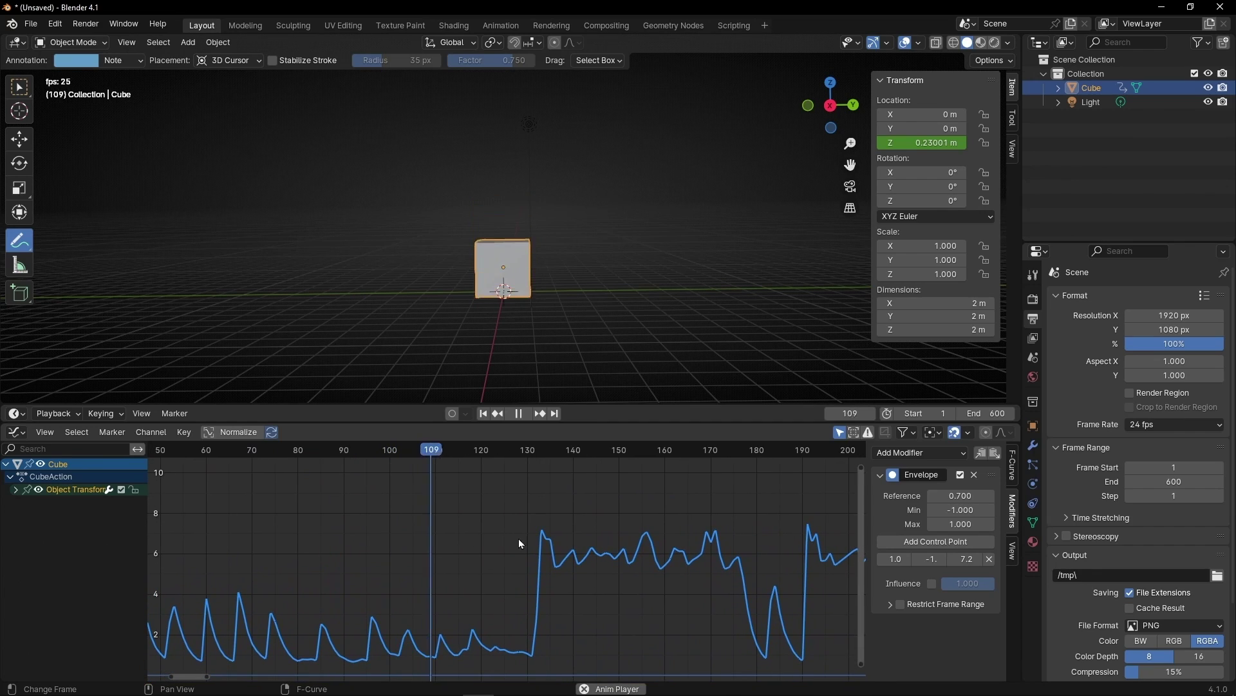
key(space)
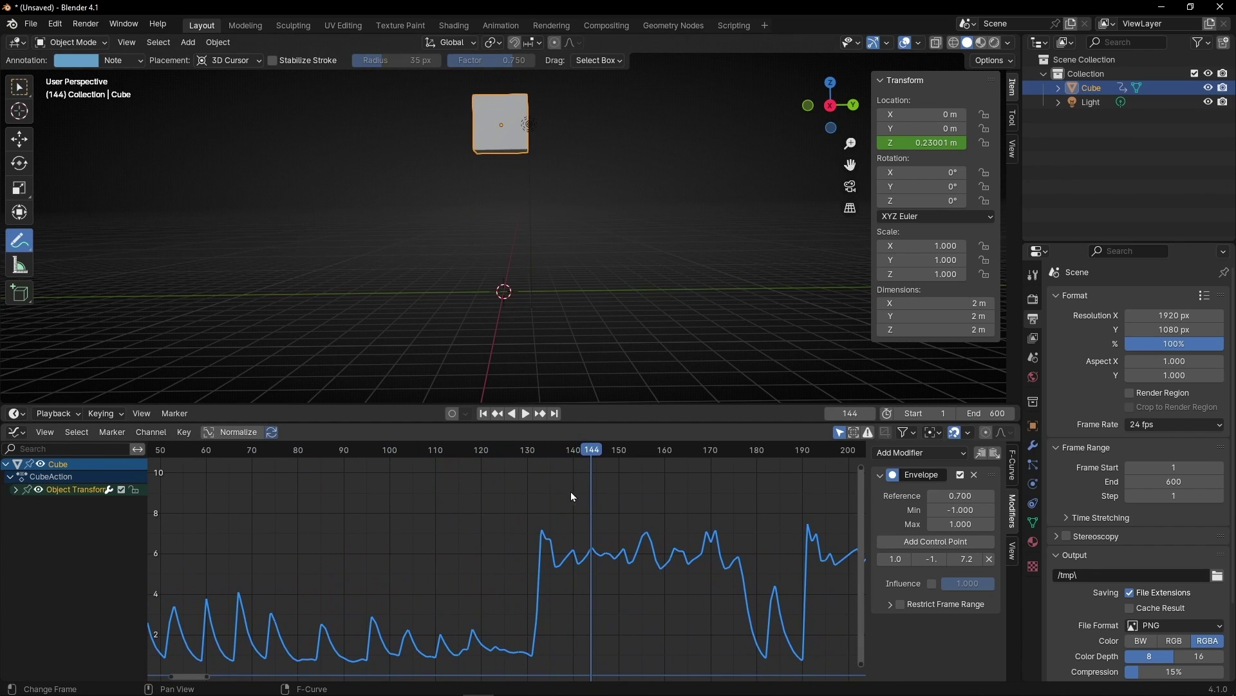
click(543, 450)
key(space)
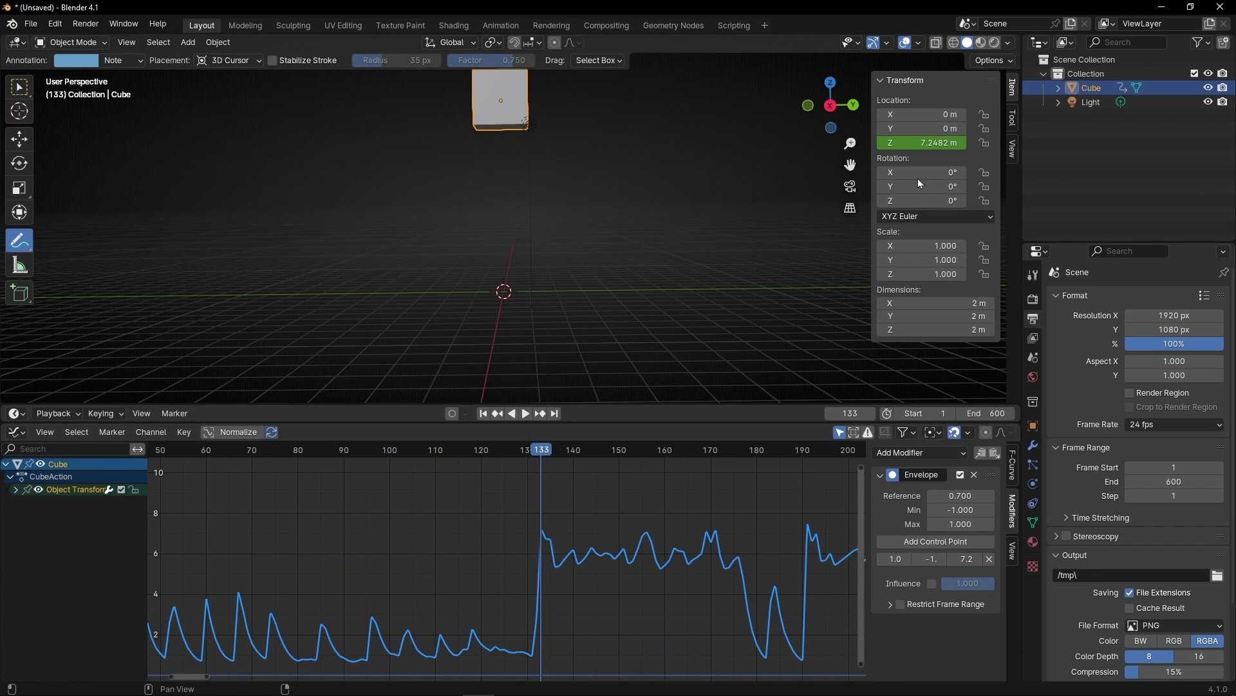
scroll(607, 274, down, 2)
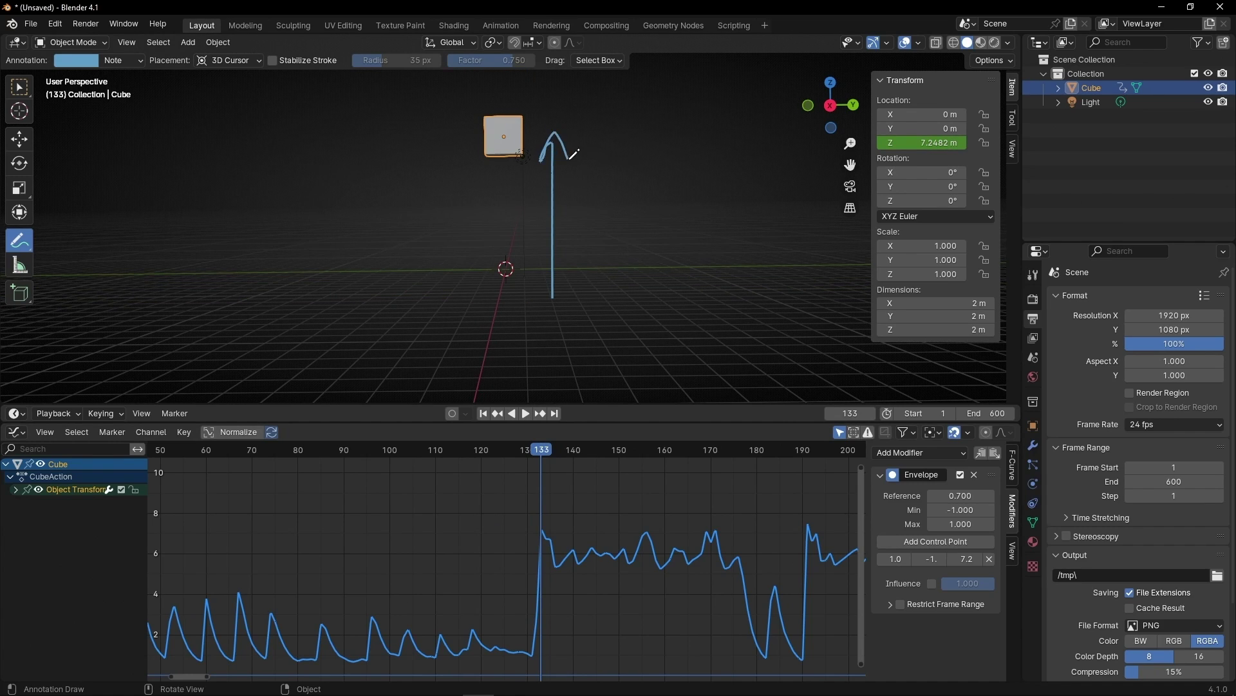
key(ctrl+z)
key(space)
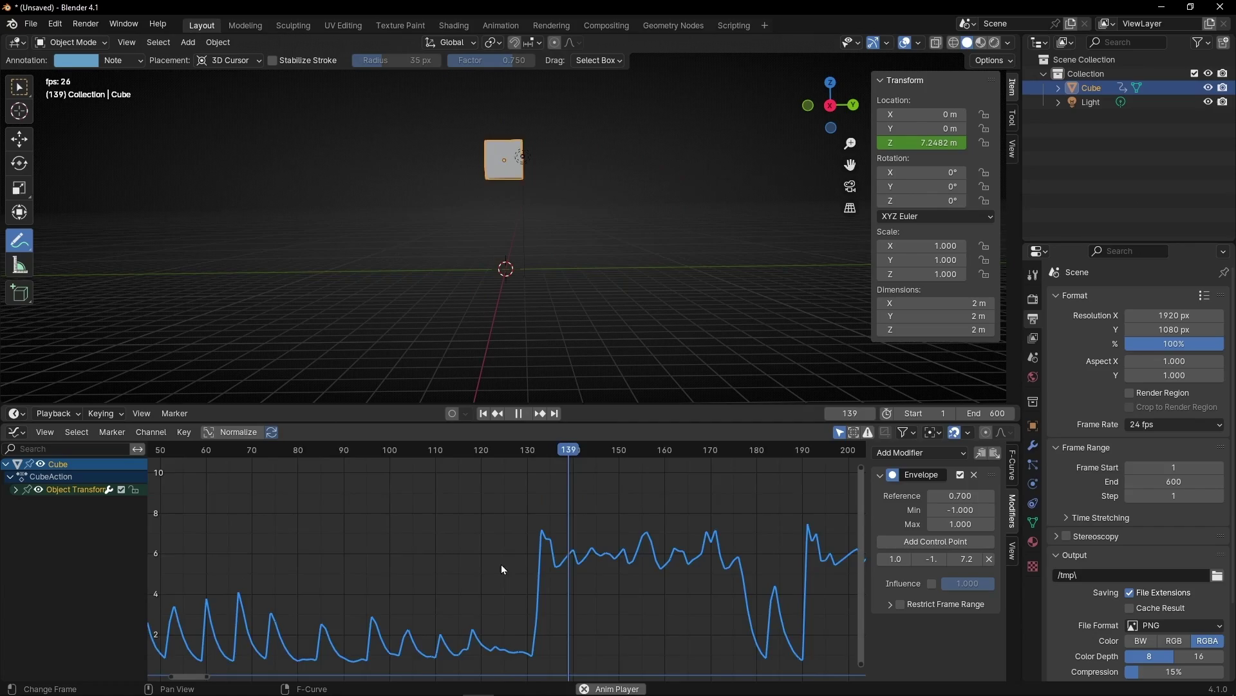
scroll(501, 564, down, 4)
middle_drag(552, 248, 529, 289)
Step: Increase the control point's Max, adjust the Reference, and preview the bounce
key(space)
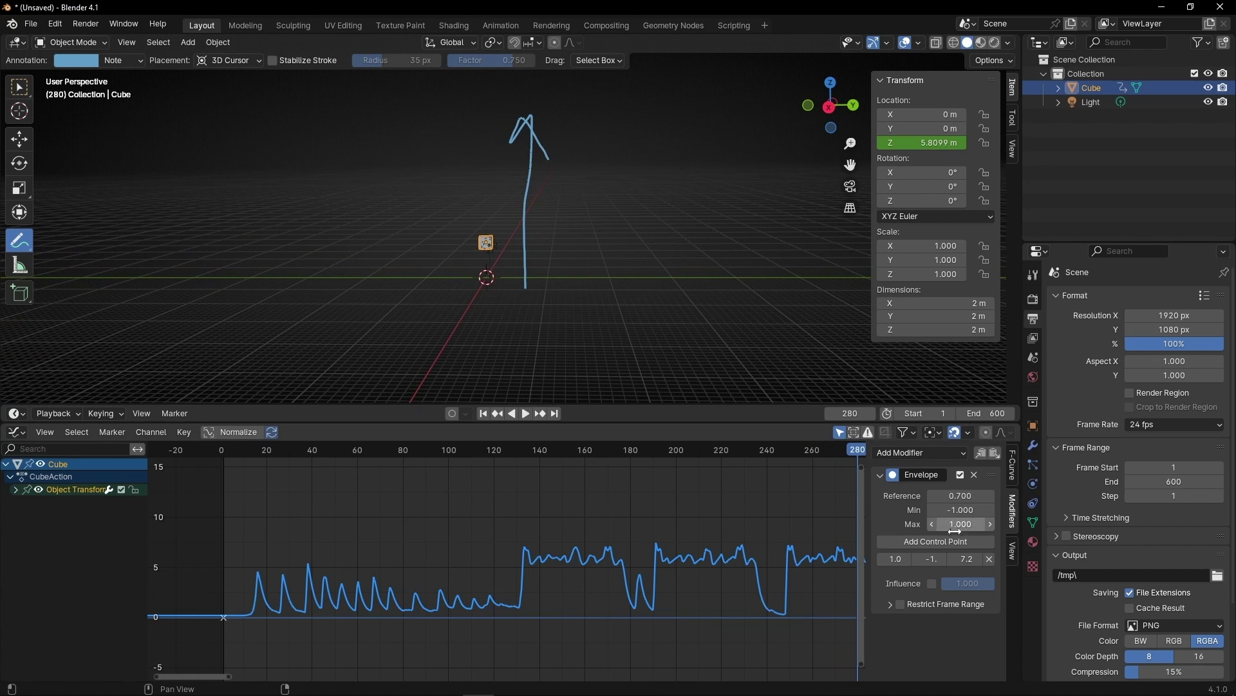
drag(976, 560, 1115, 560)
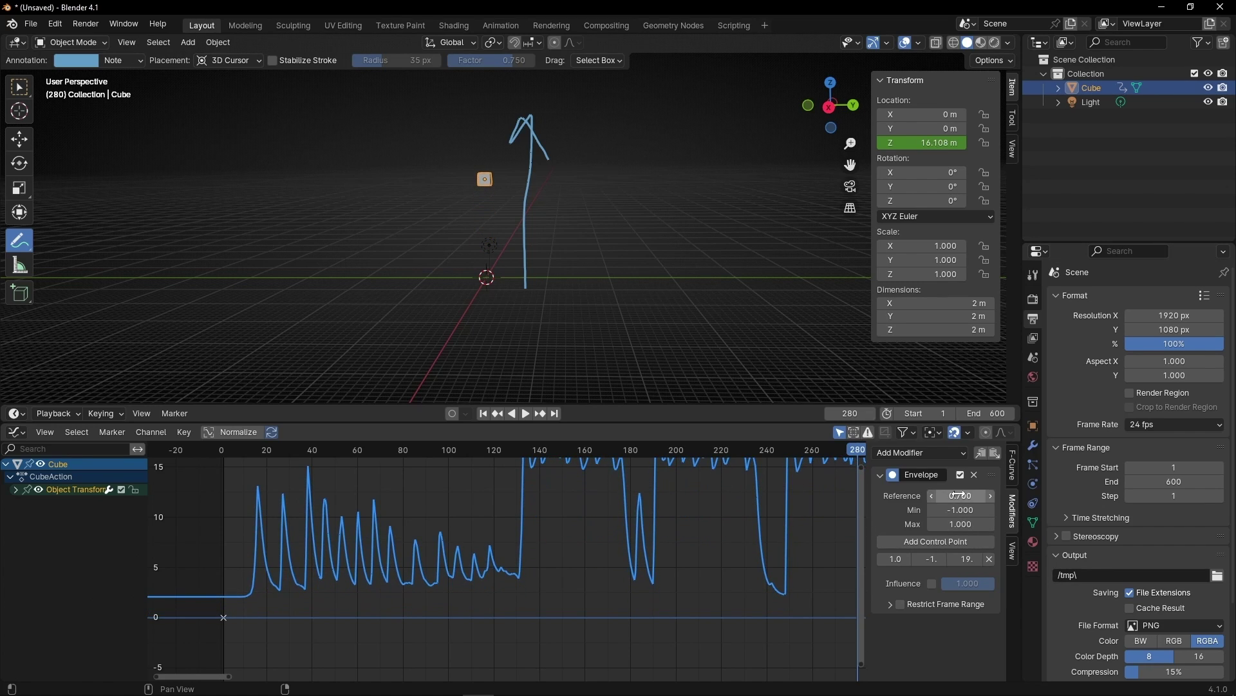
drag(961, 495, 932, 495)
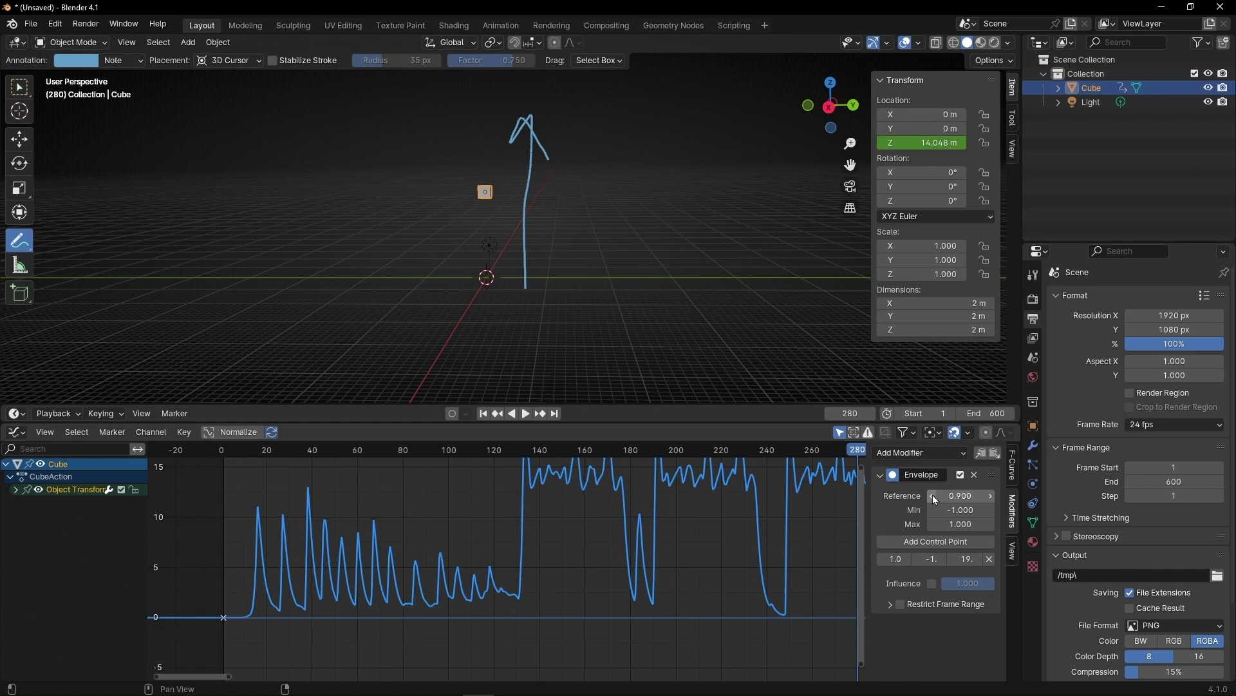
key(space)
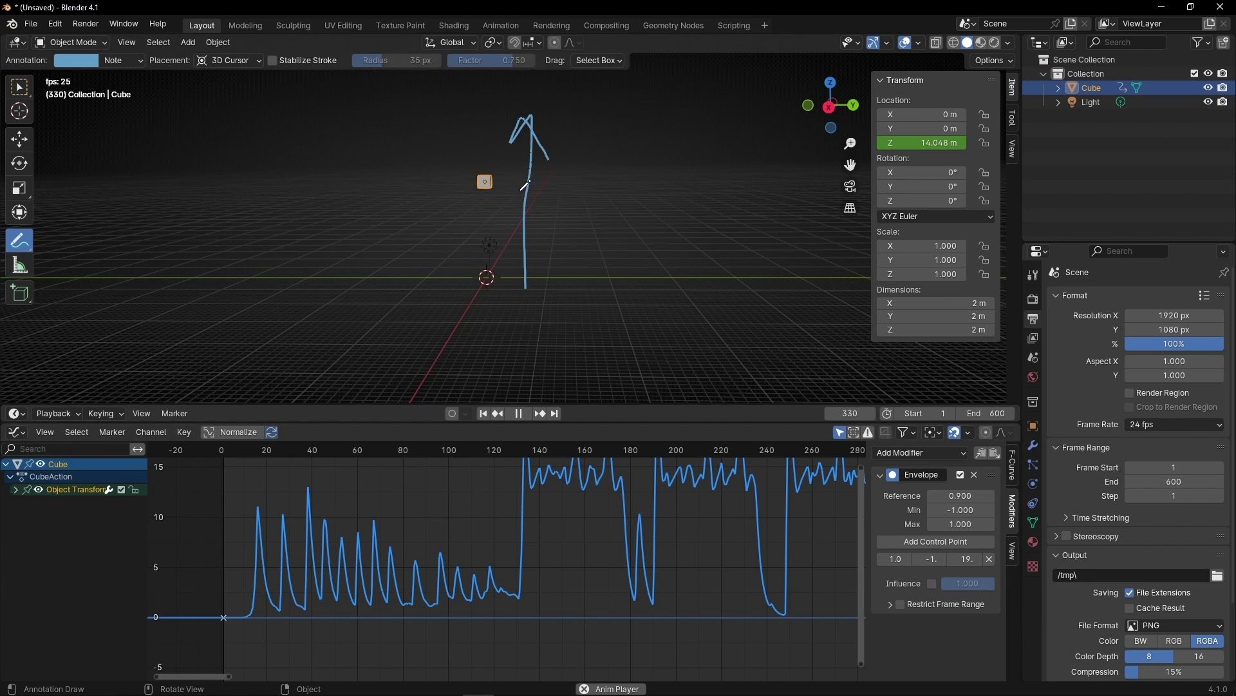
scroll(593, 511, down, 5)
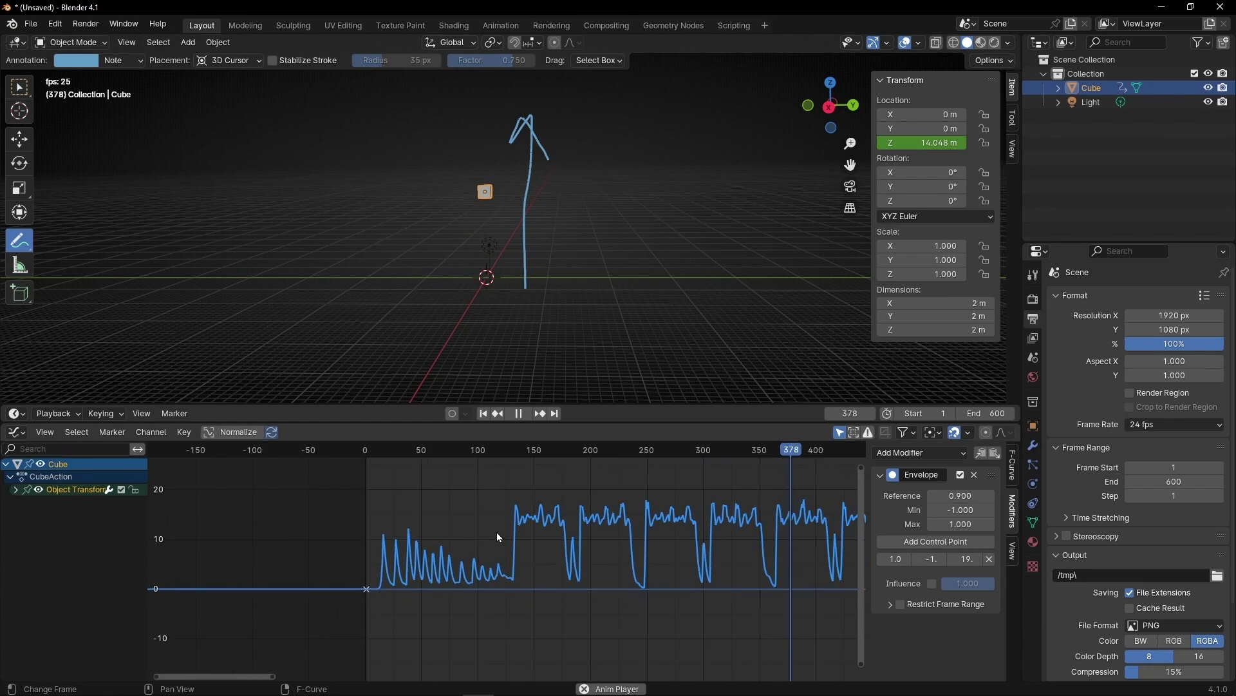
middle_drag(406, 537, 450, 525)
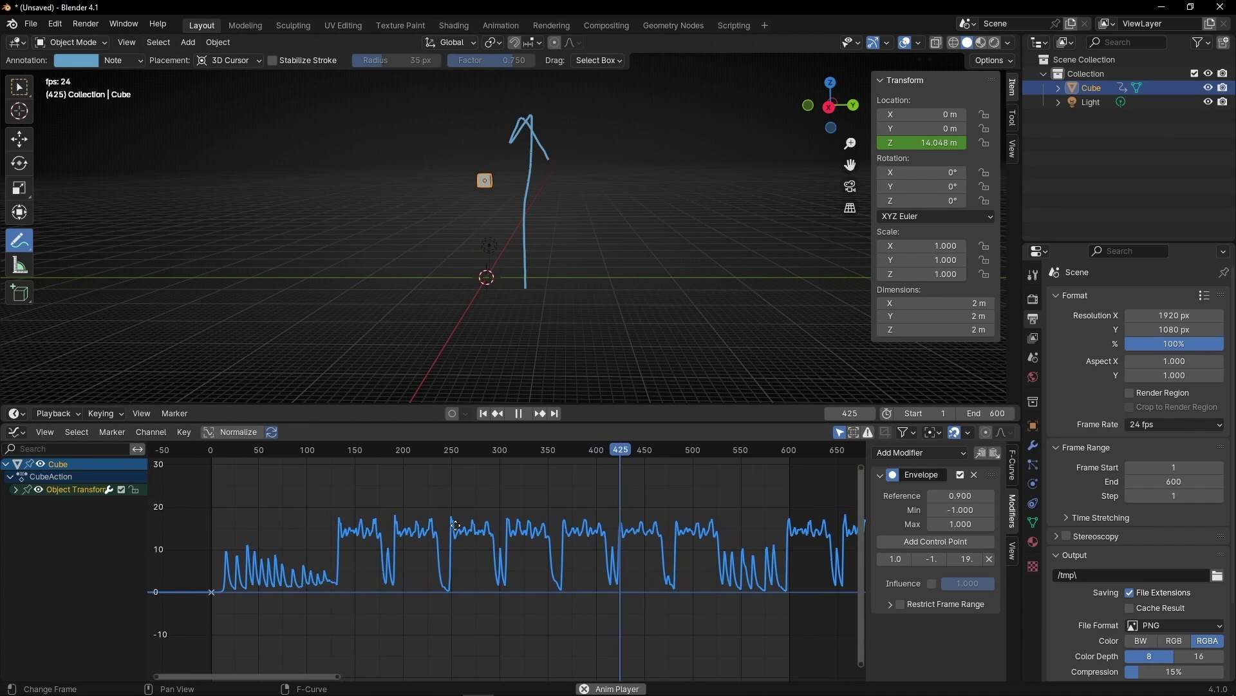
key(space)
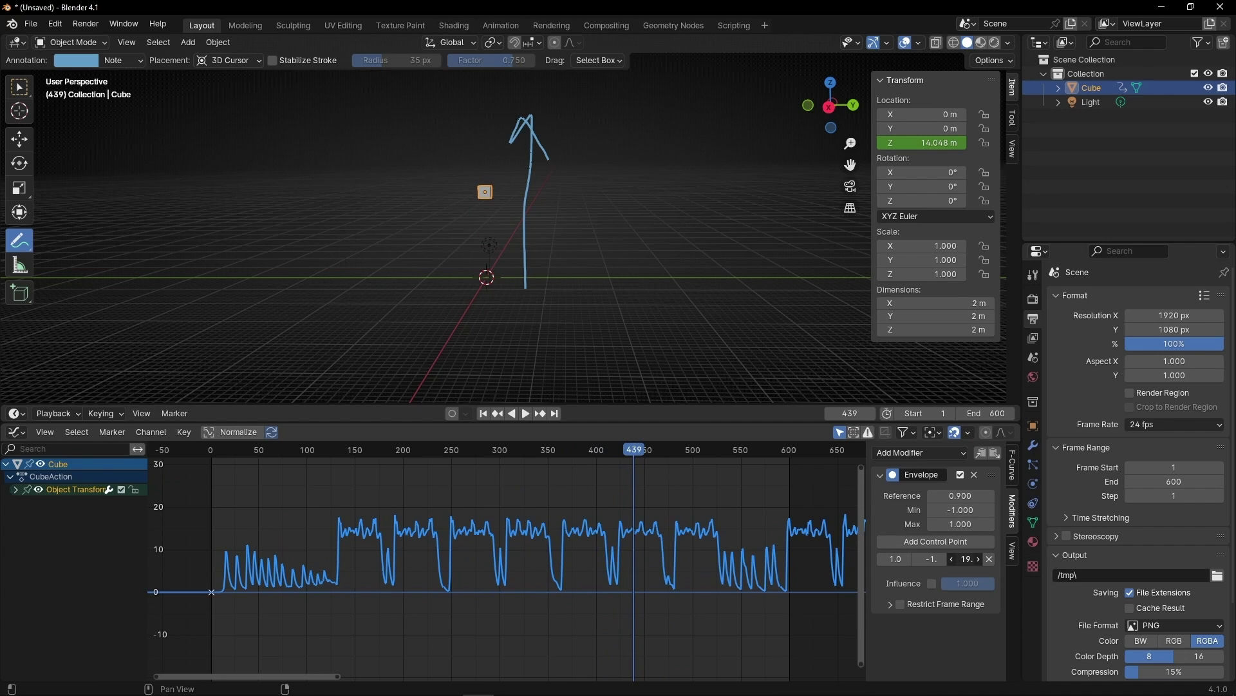
Step: Set the control point Max to 41 and Reference to 1.000, then preview the larger jumps
drag(966, 558, 1001, 558)
click(987, 496)
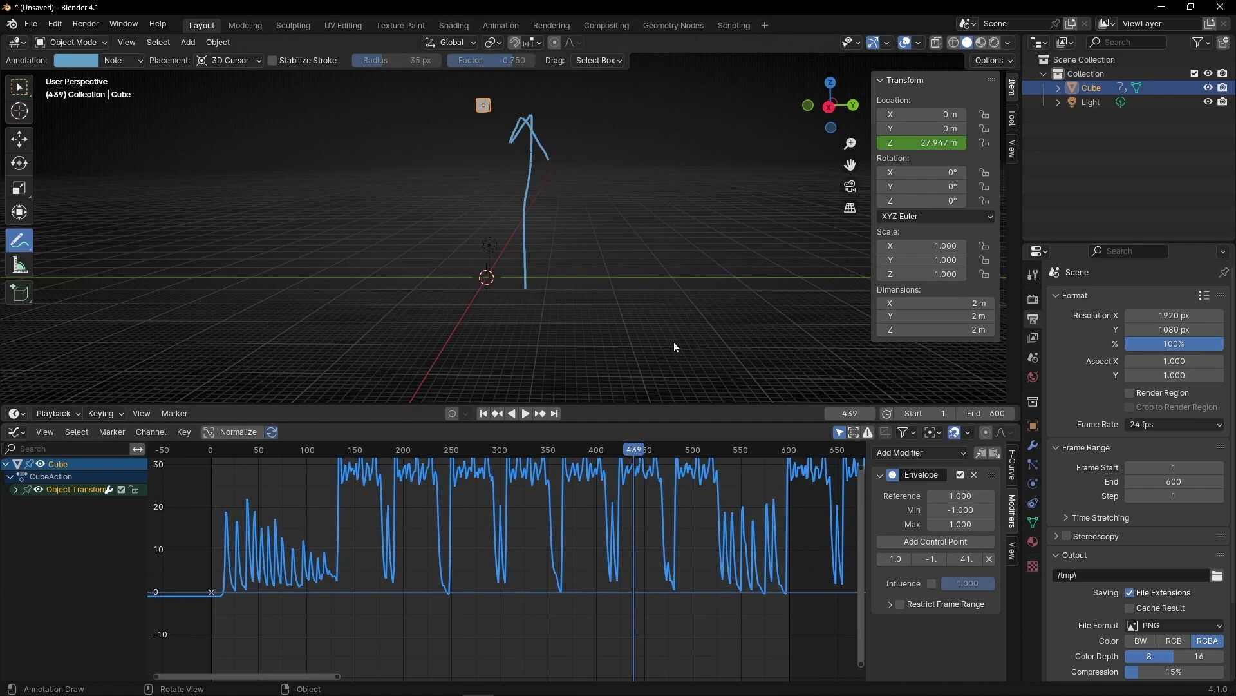
key(space)
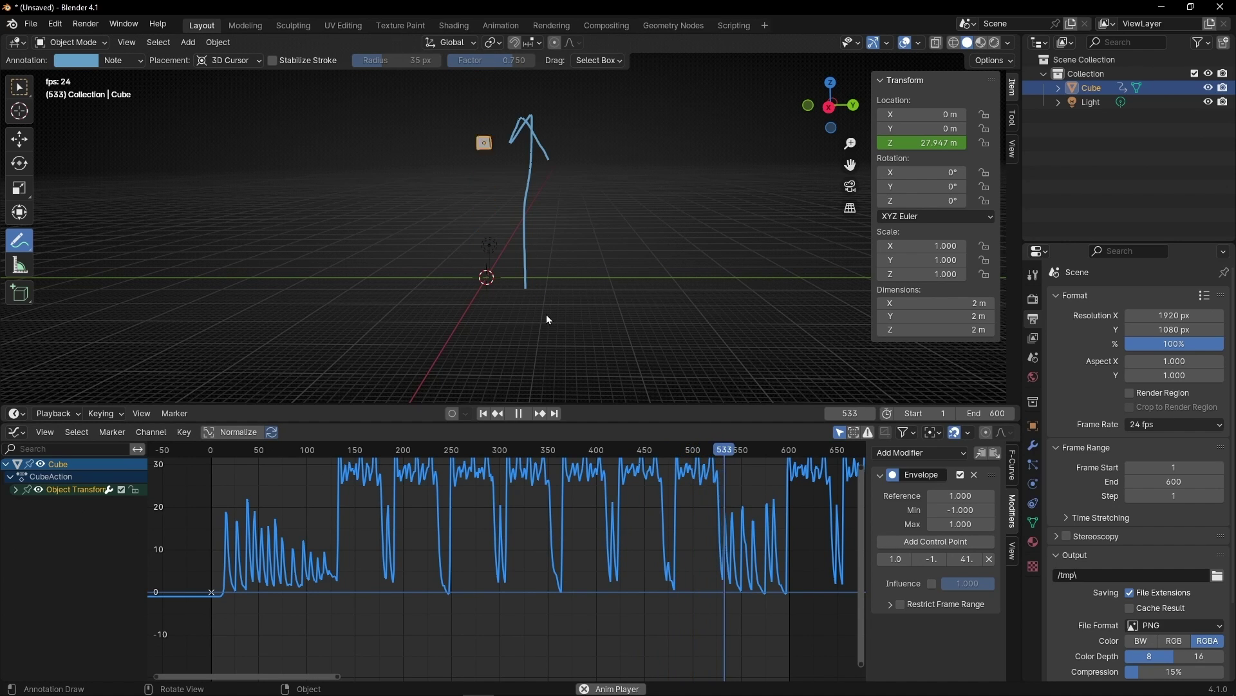
key(space)
ctrl+drag(546, 296, 579, 165)
mouse_move(580, 164)
middle_down()
mouse_move(331, 257)
mouse_move(592, 276)
mouse_move(362, 280)
middle_up()
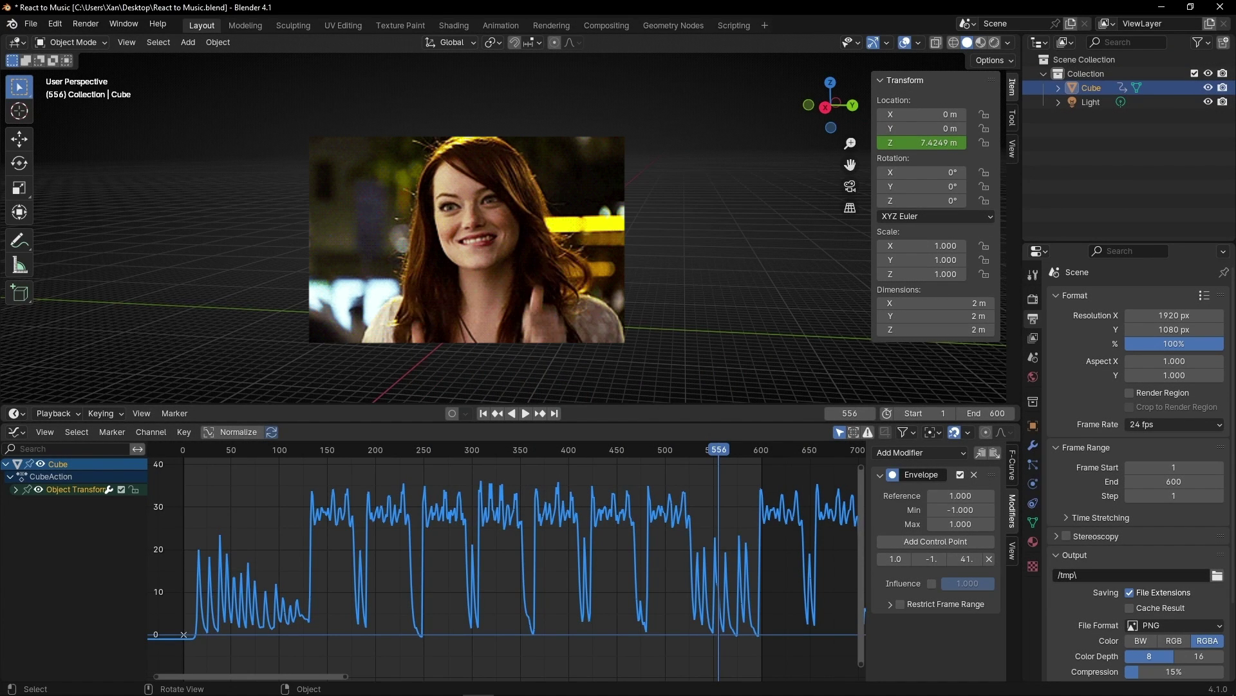
Step: Clear the keyframes on the cube's Z location and set Location Z to 0
scroll(473, 362, up, 3)
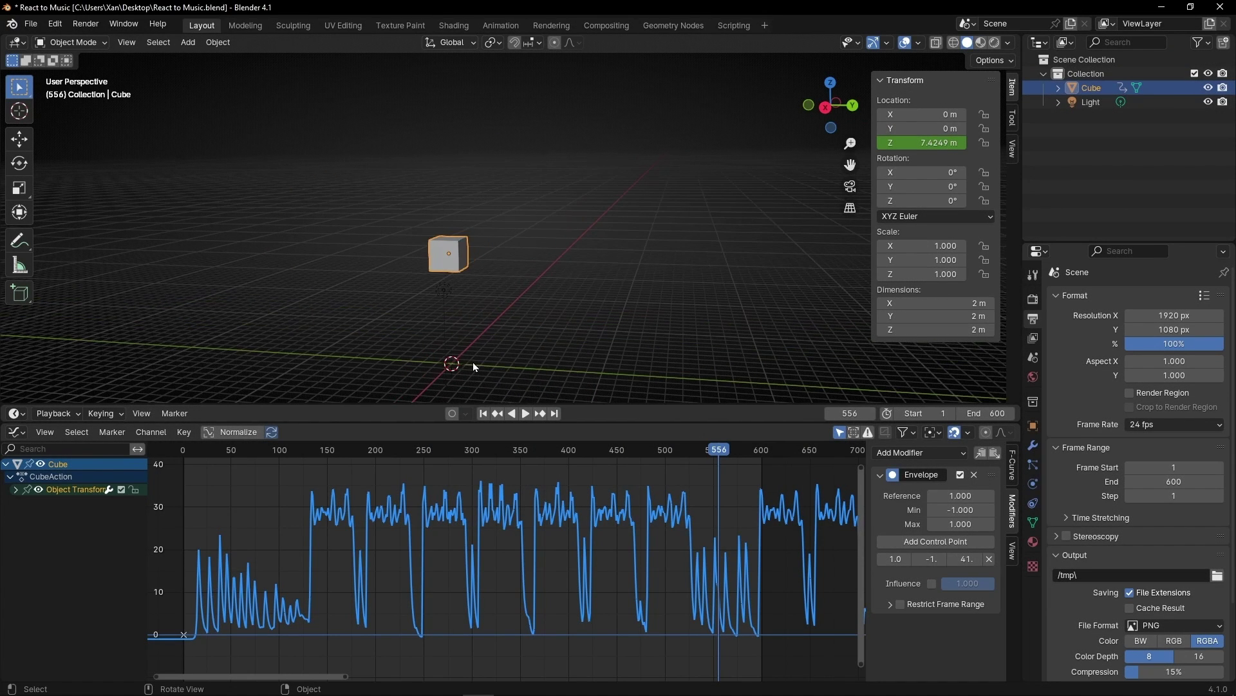
shift+middle_drag(473, 361, 694, 253)
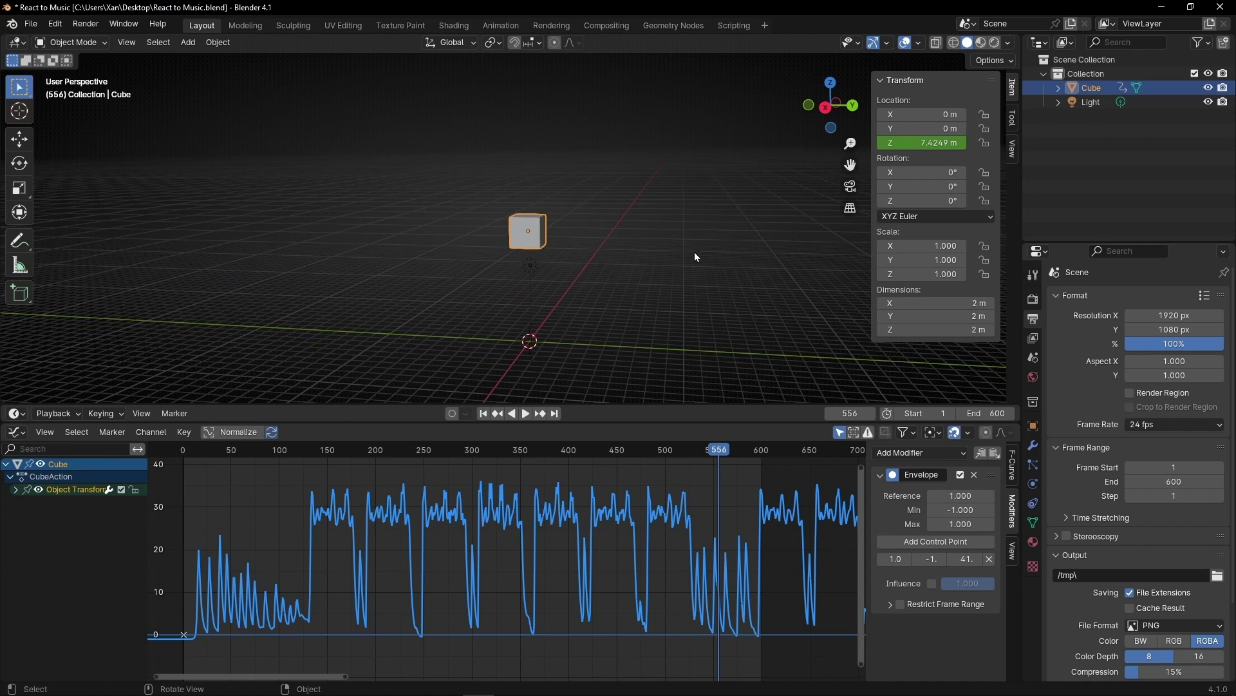
right_click(896, 147)
click(821, 178)
double_click(937, 142)
text(0)
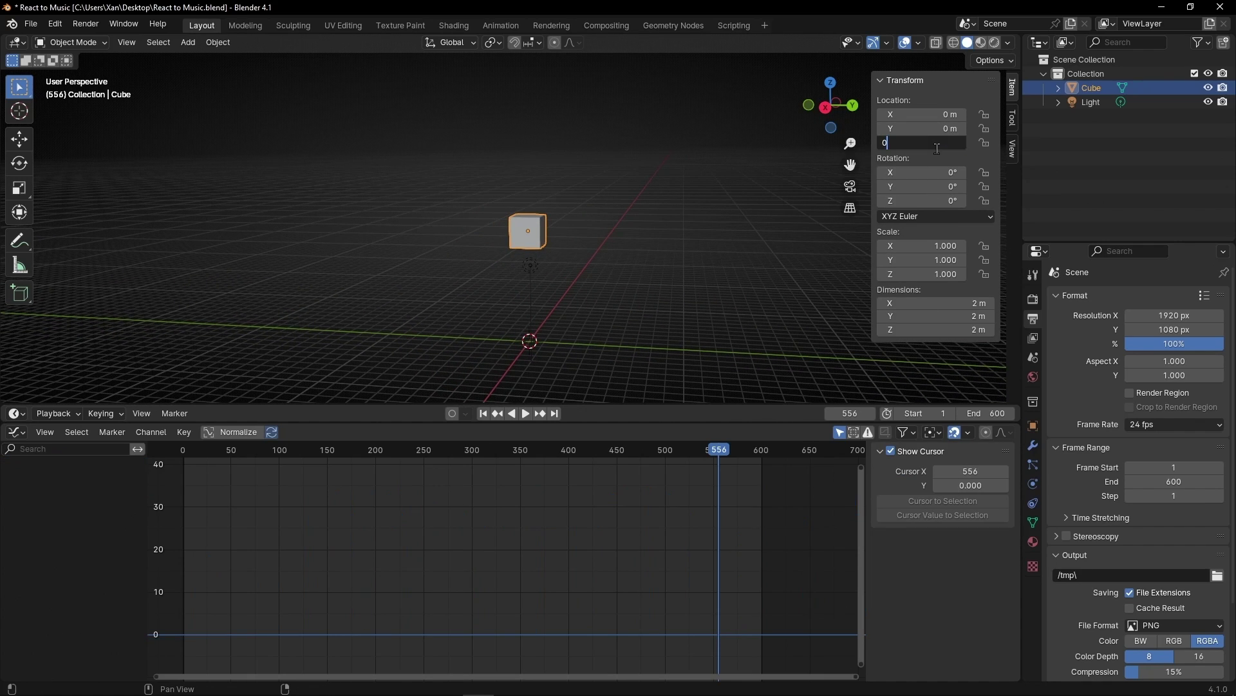
key(Return)
Step: Frame the cube, scale it uniformly to 0.96, and return to frame 1
key(KP_Decimal)
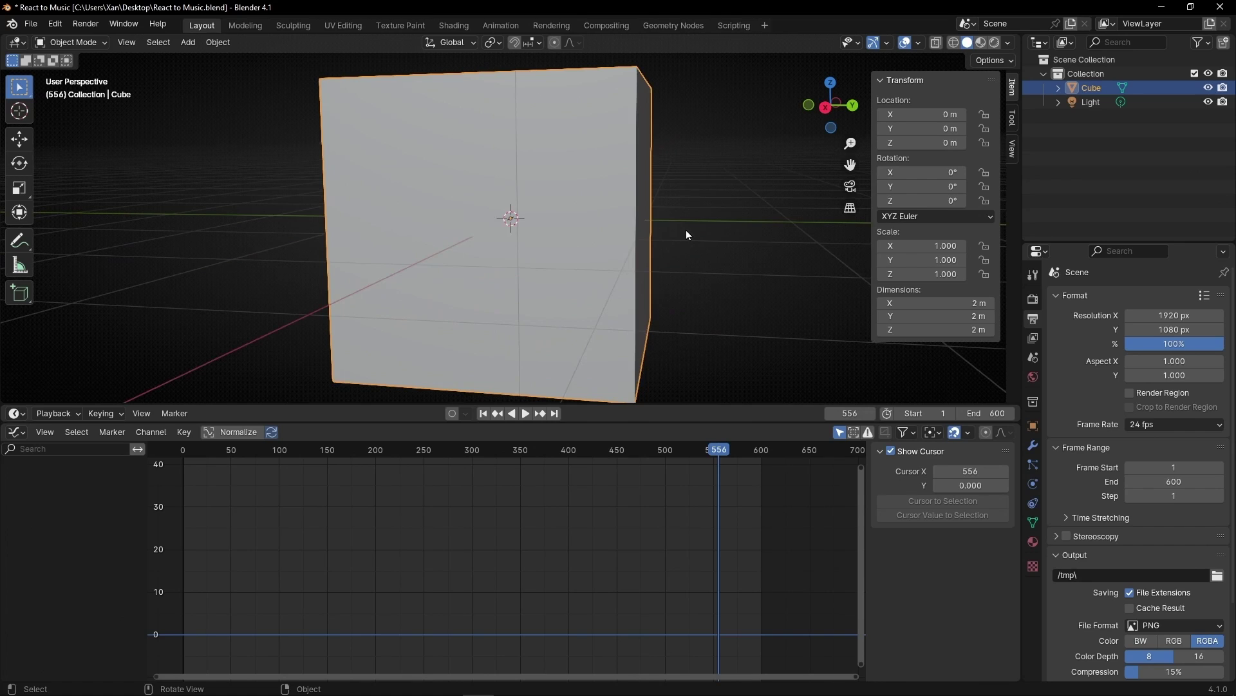
scroll(687, 234, down, 3)
middle_drag(687, 234, 745, 293)
drag(915, 245, 928, 274)
key(ctrl+z)
key(ctrl+z)
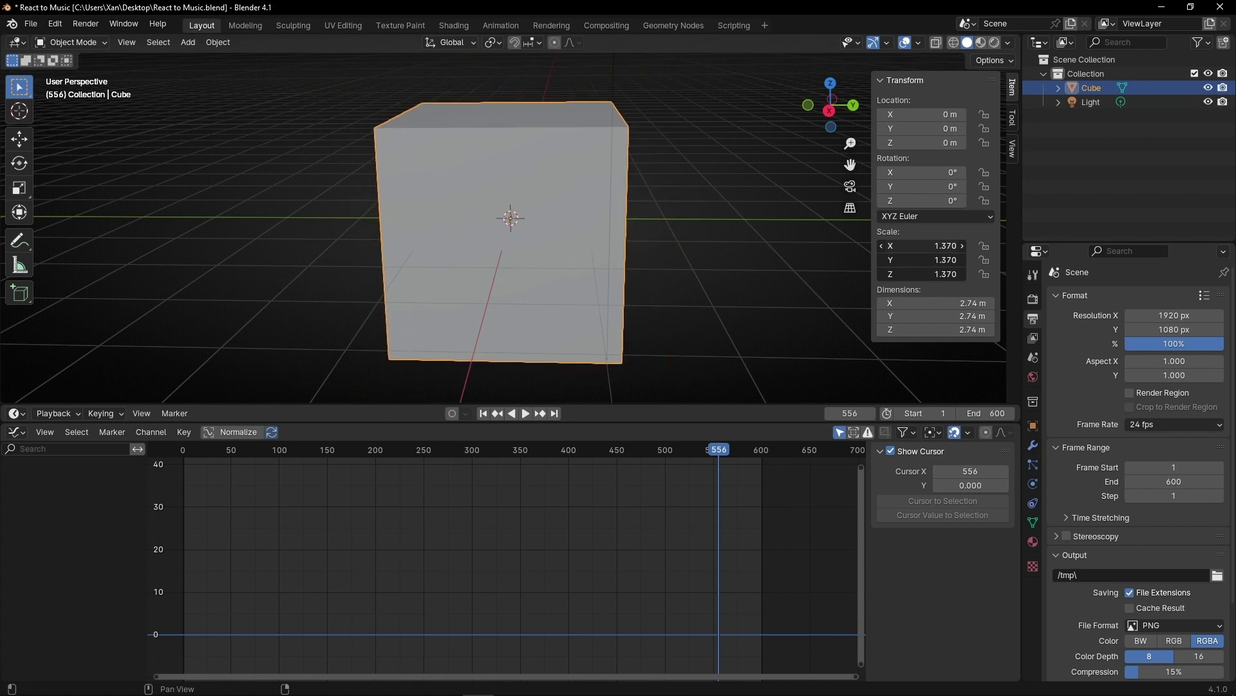
key(ctrl+z)
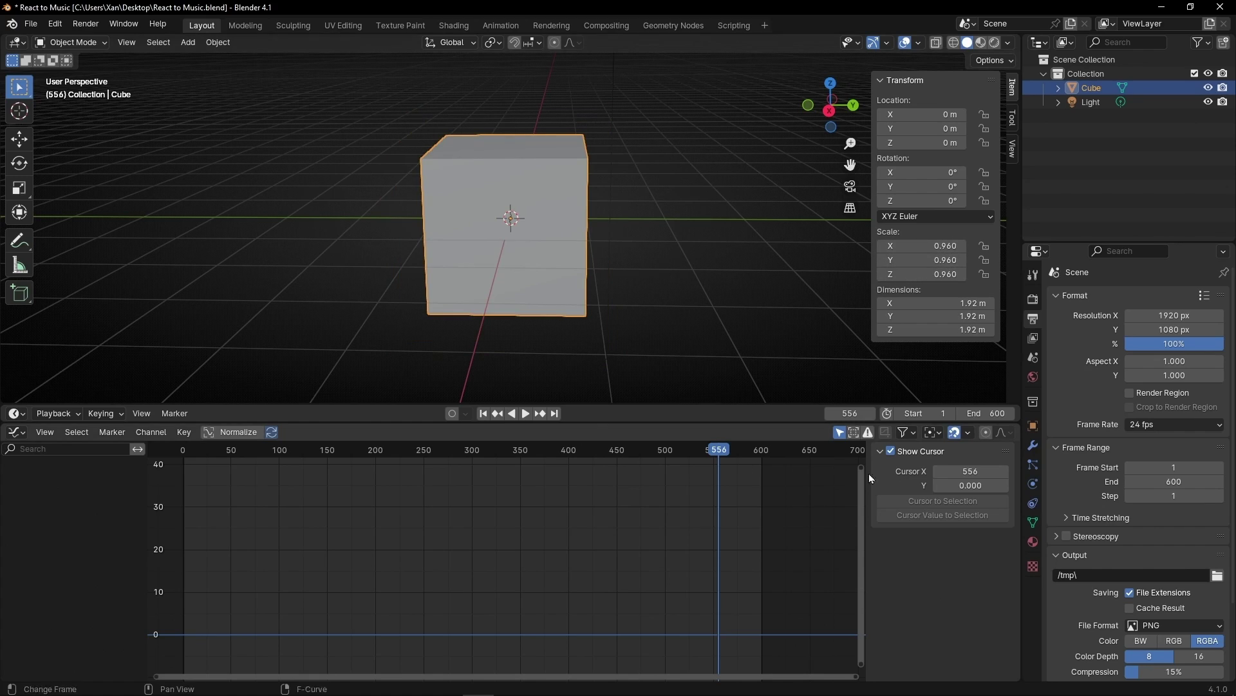
click(484, 415)
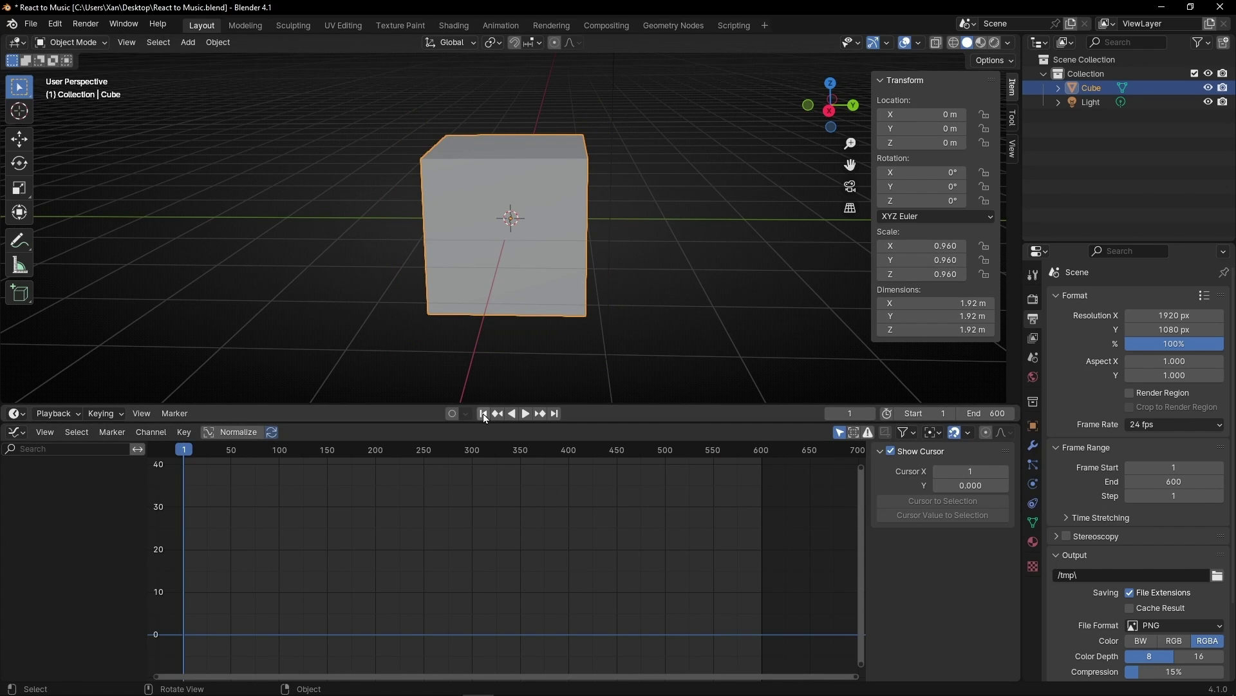
Step: Keyframe the cube's scale at frame 1, then bake the music file into the scale curves with Sound to Samples
right_click(921, 245)
click(834, 245)
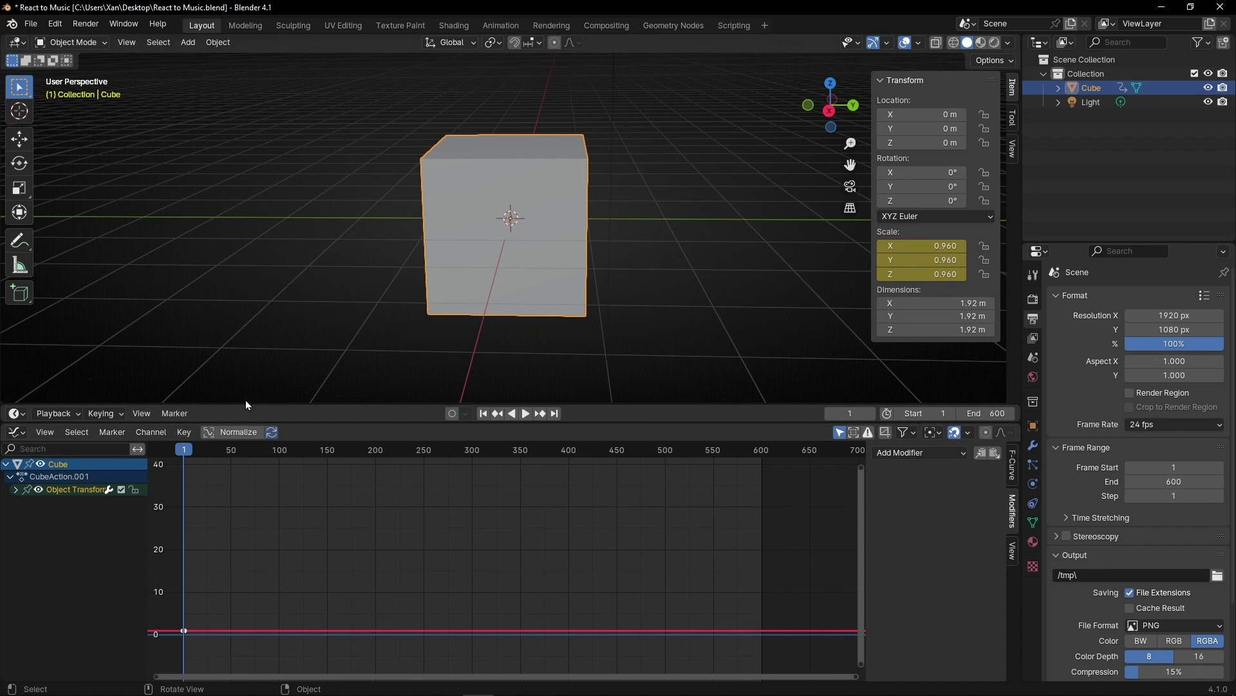
click(157, 431)
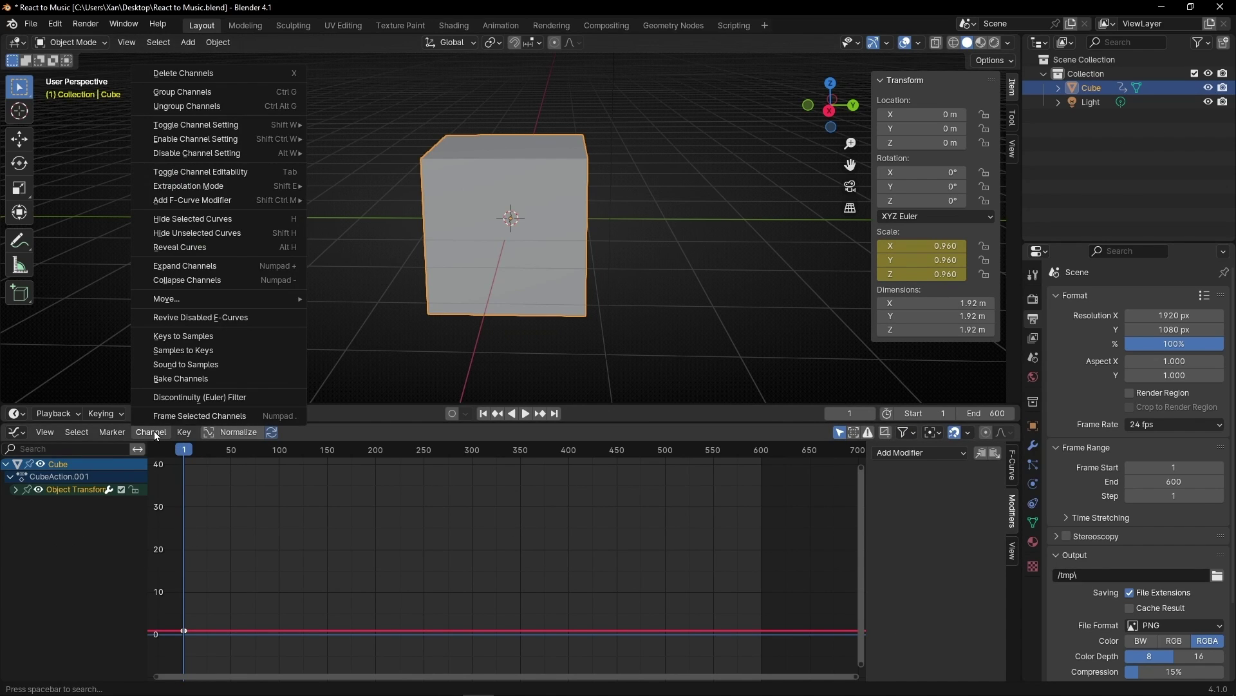
click(218, 361)
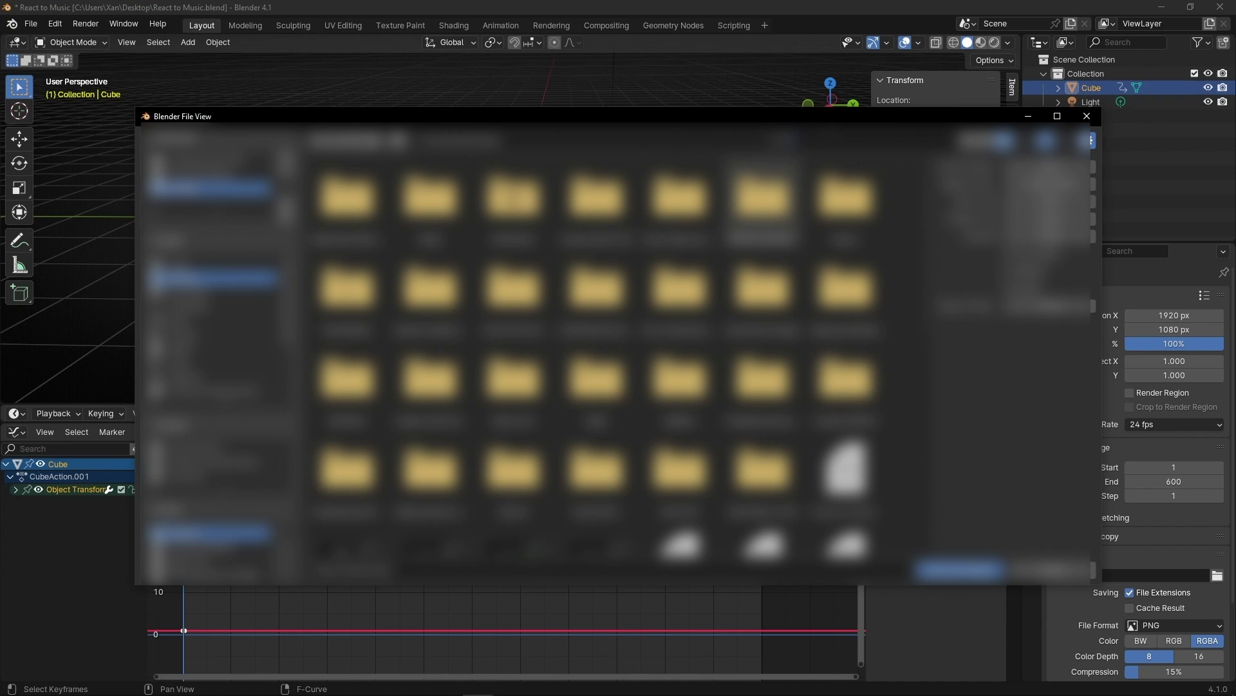
double_click(680, 467)
double_click(427, 193)
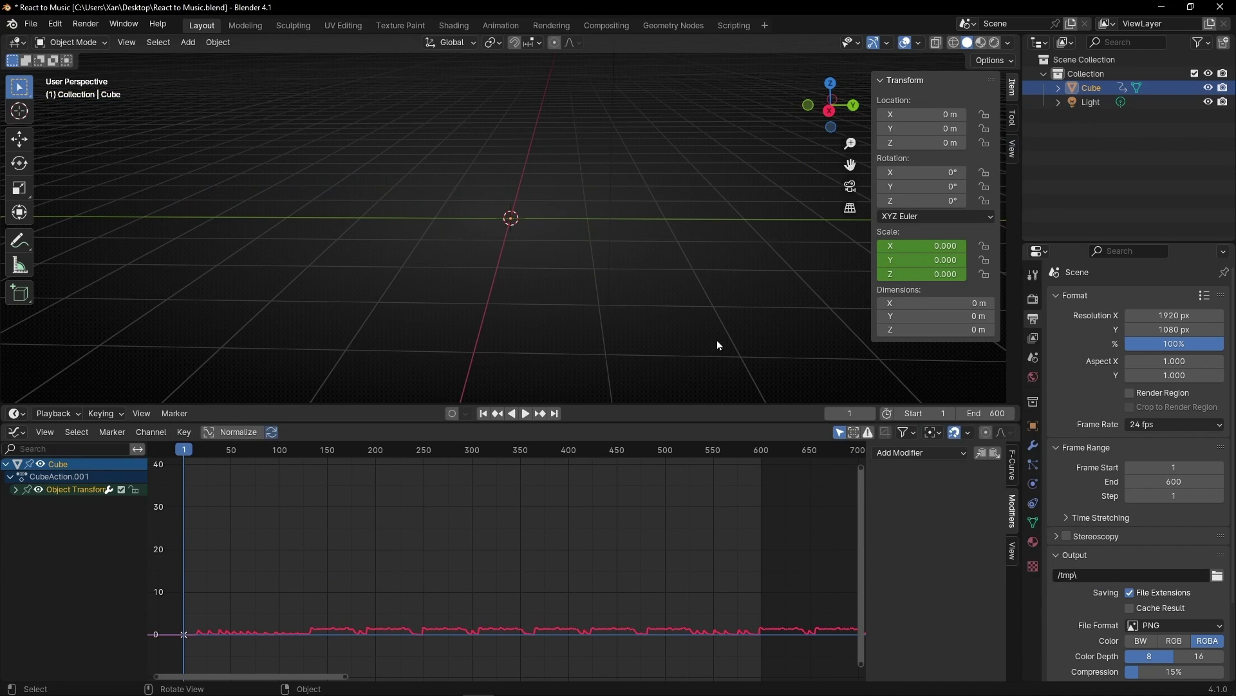
scroll(261, 603, up, 3)
Step: Zoom the Graph Editor onto the baked sound curve and briefly play the animation
middle_drag(261, 602, 430, 563)
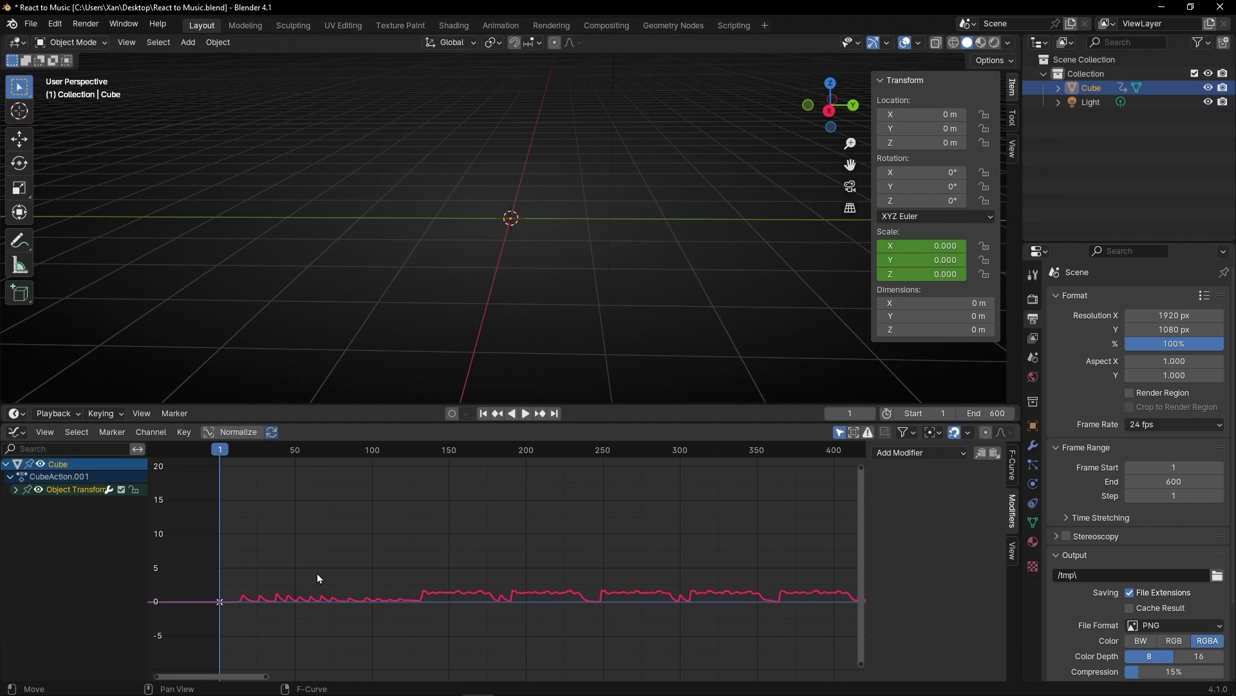
ctrl+middle_drag(317, 577, 730, 536)
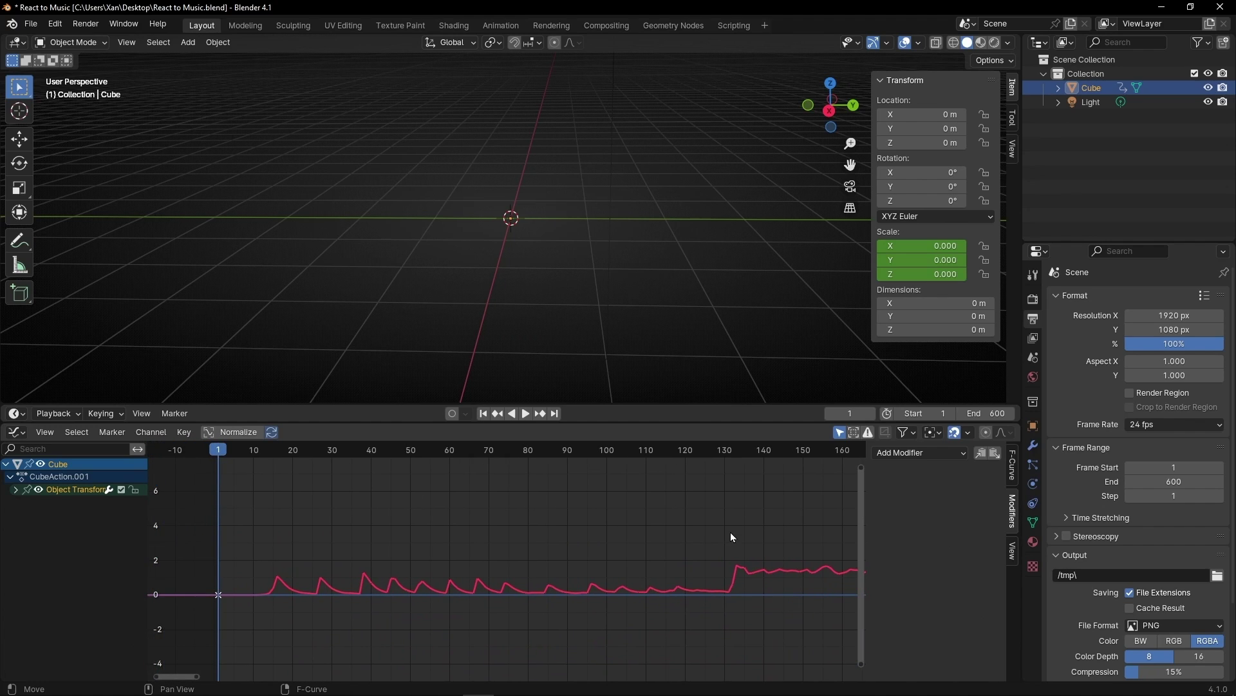
key(space)
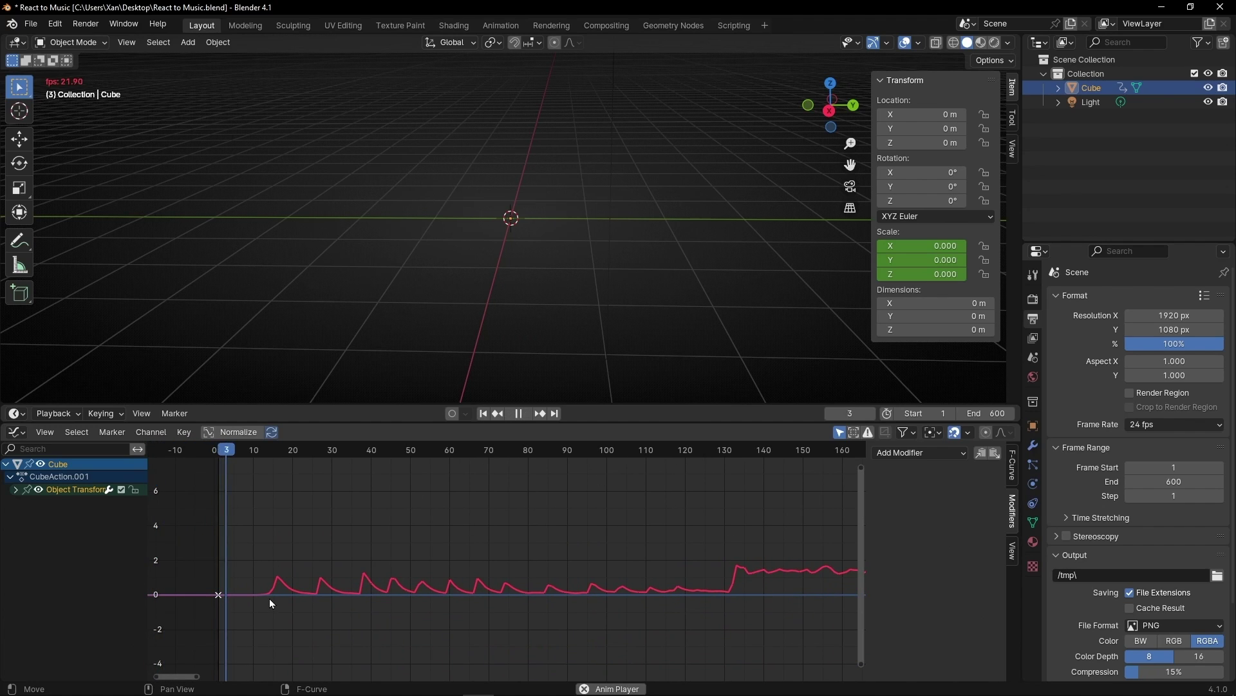
key(space)
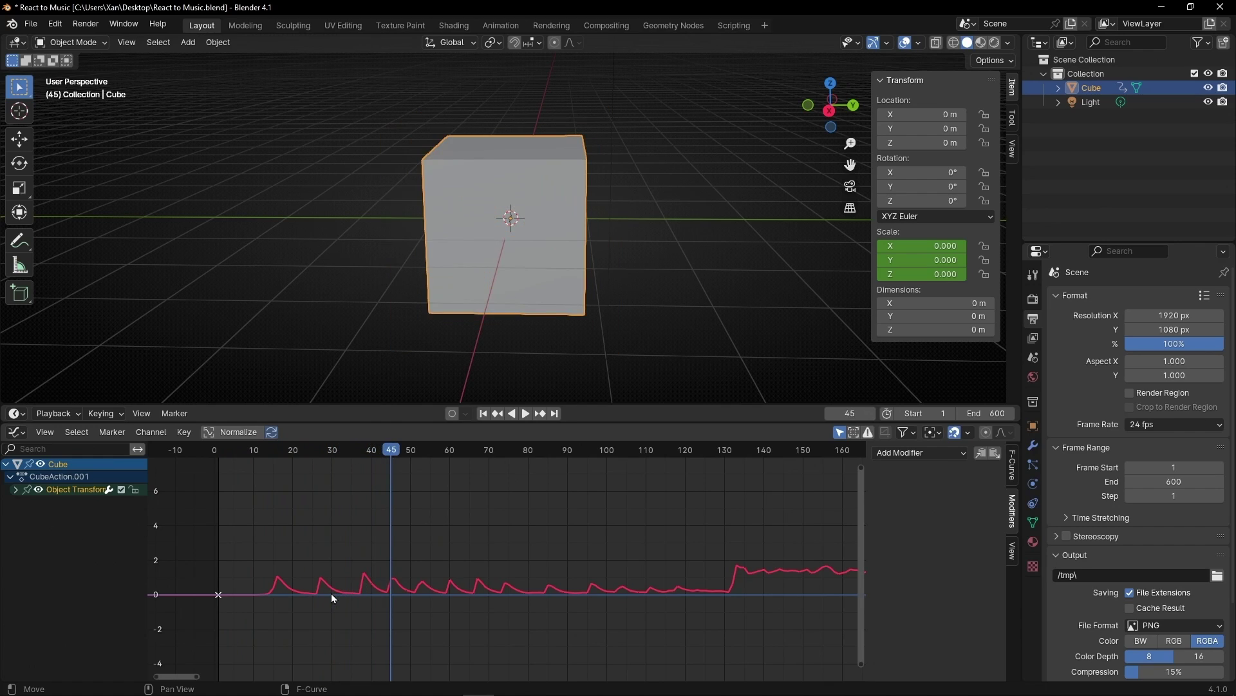
Step: Expand Object Transforms into X, Y and Z Scale channels and jump to frame 1
click(15, 490)
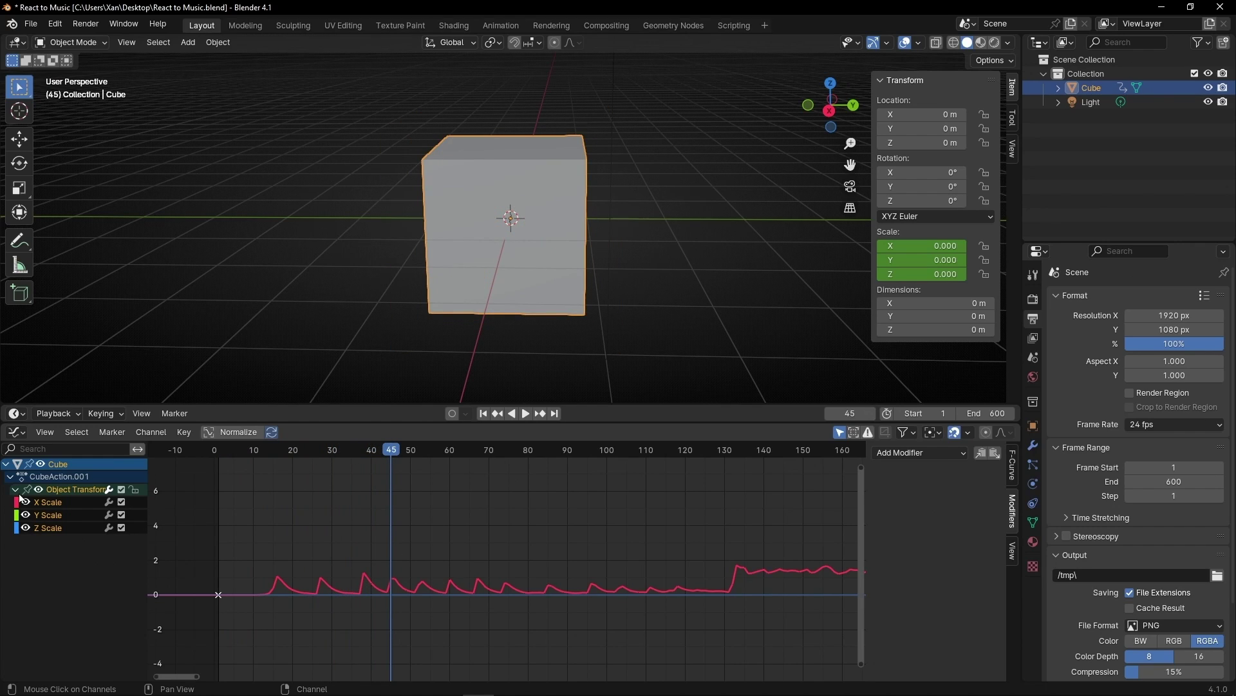
click(54, 516)
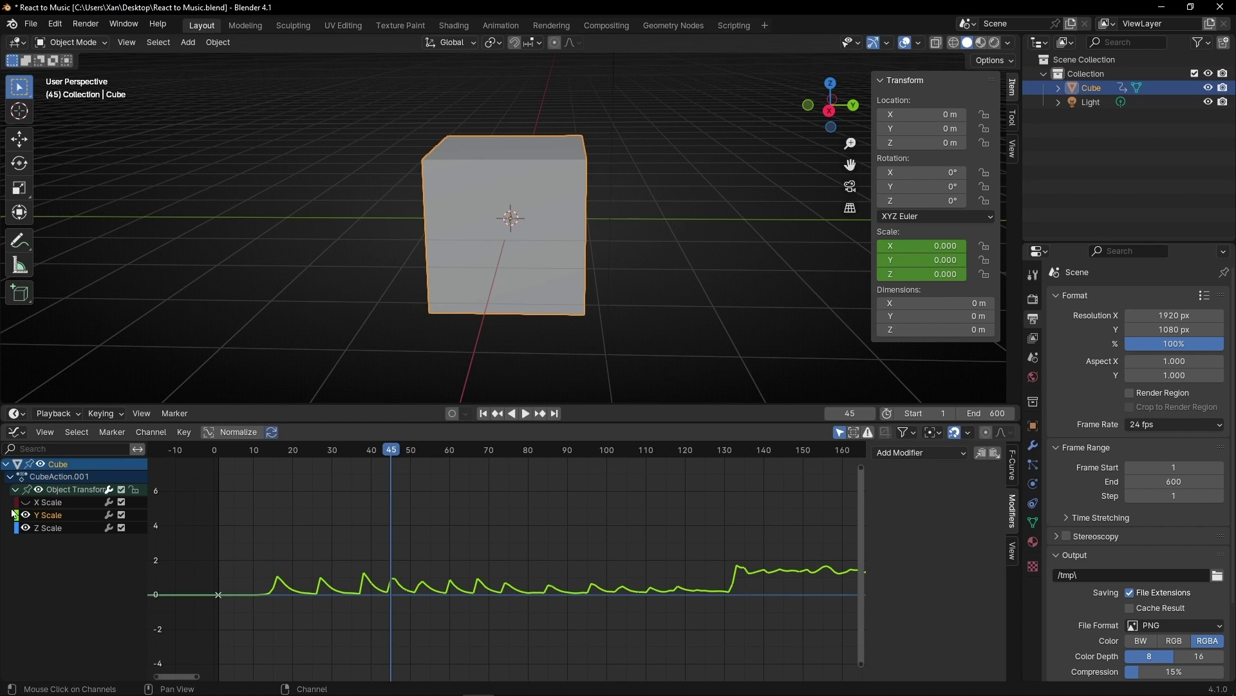
click(32, 516)
click(29, 529)
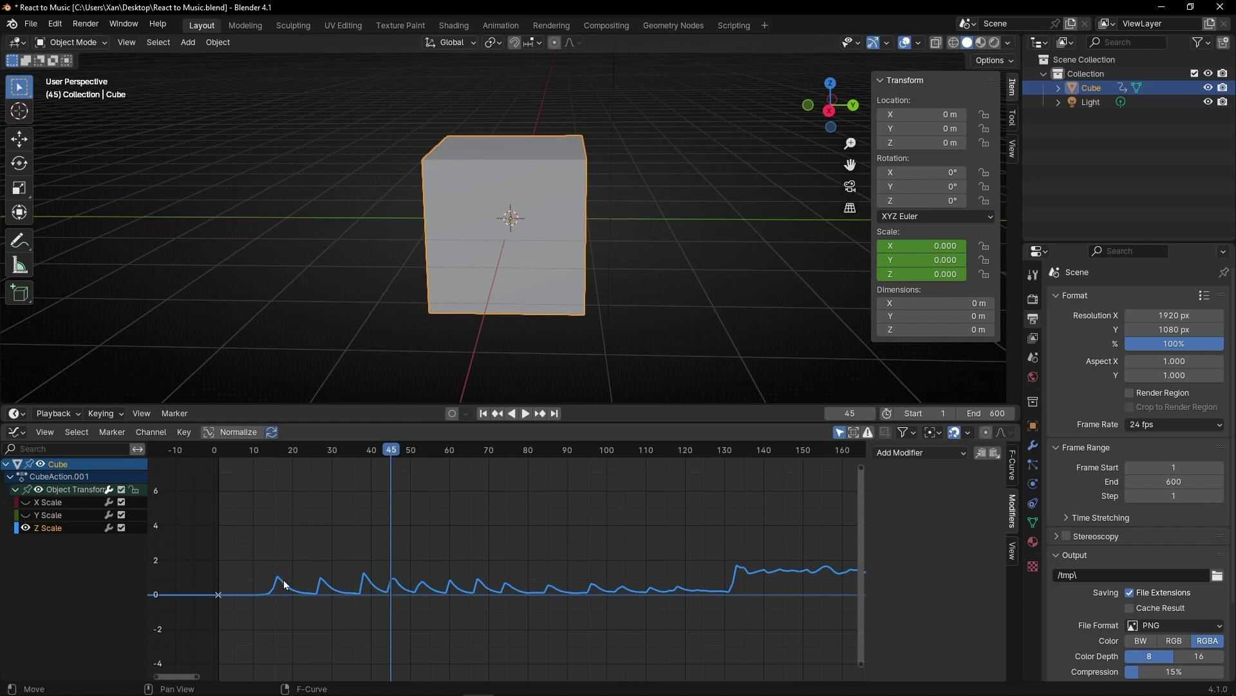
click(482, 414)
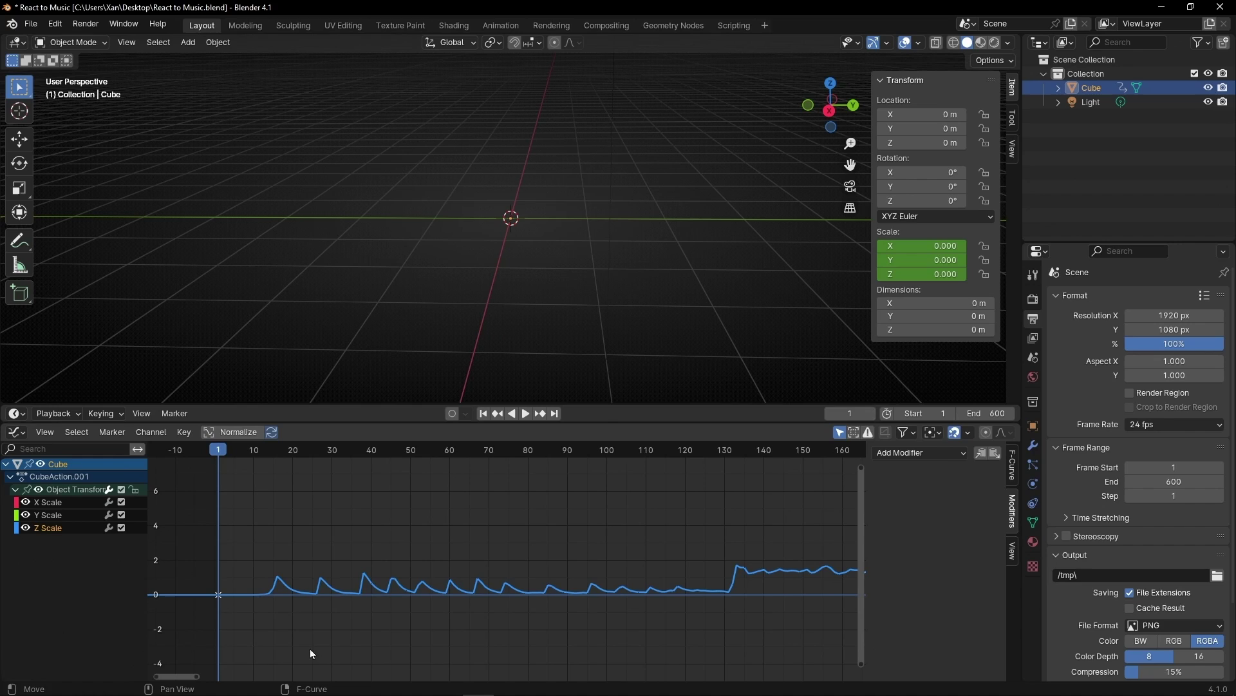
Step: Select the X Scale channel, play briefly, and park the playhead at frame 7
click(62, 502)
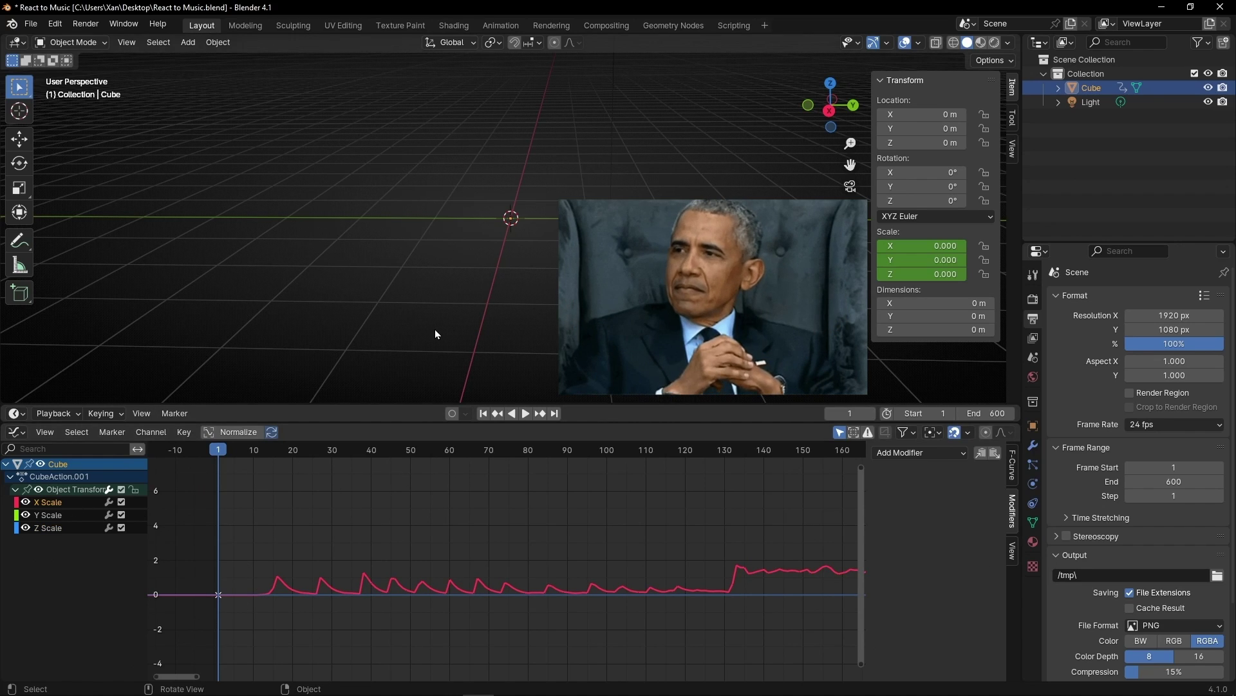
key(space)
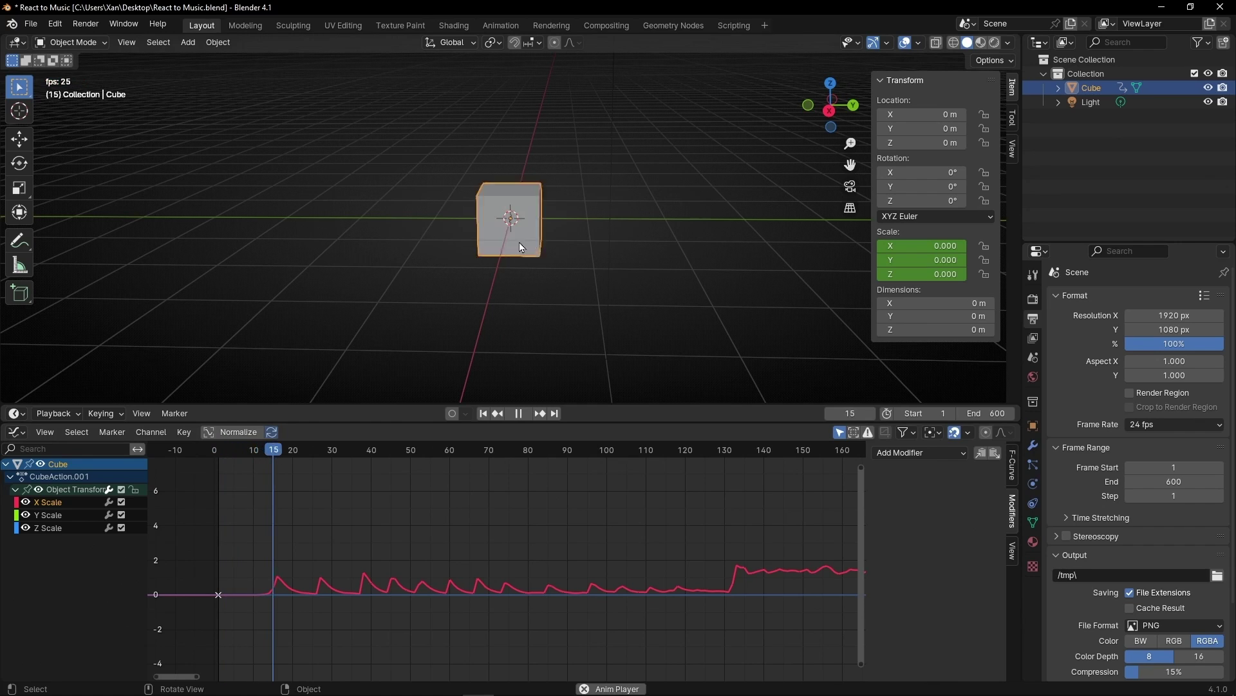
key(space)
click(302, 451)
drag(293, 451, 243, 451)
middle_drag(211, 616, 424, 613)
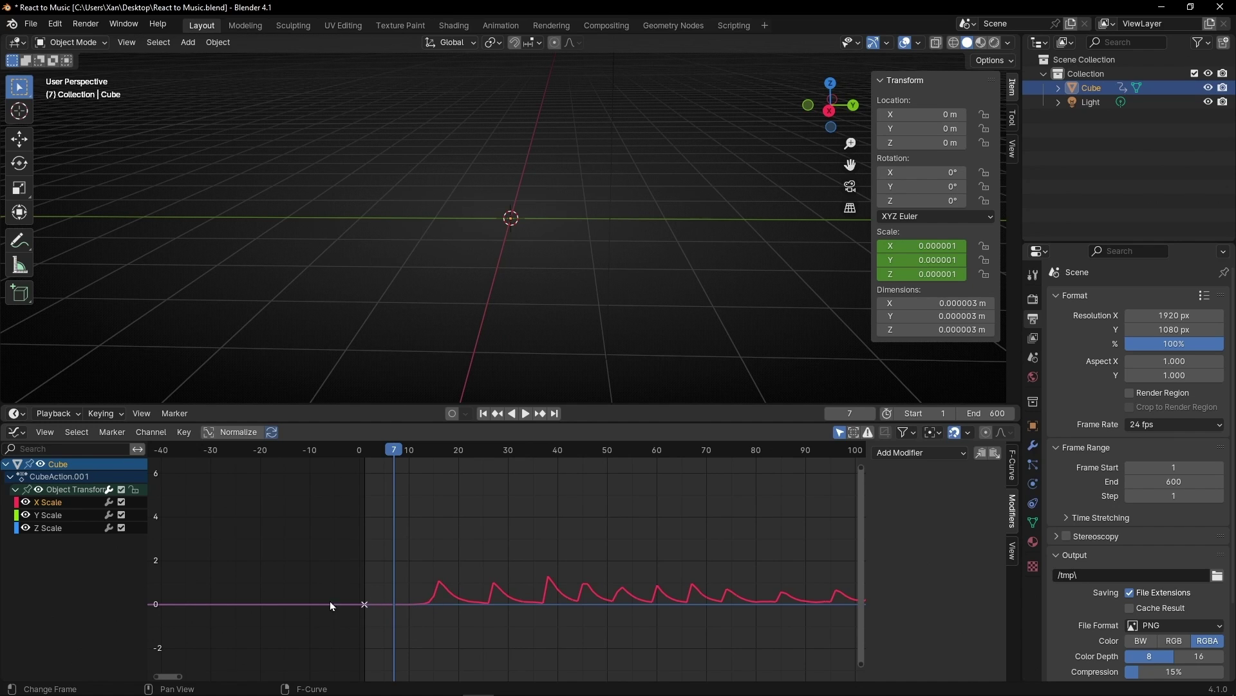
mouse_move(451, 245)
middle_down()
mouse_move(651, 237)
mouse_move(468, 234)
middle_up()
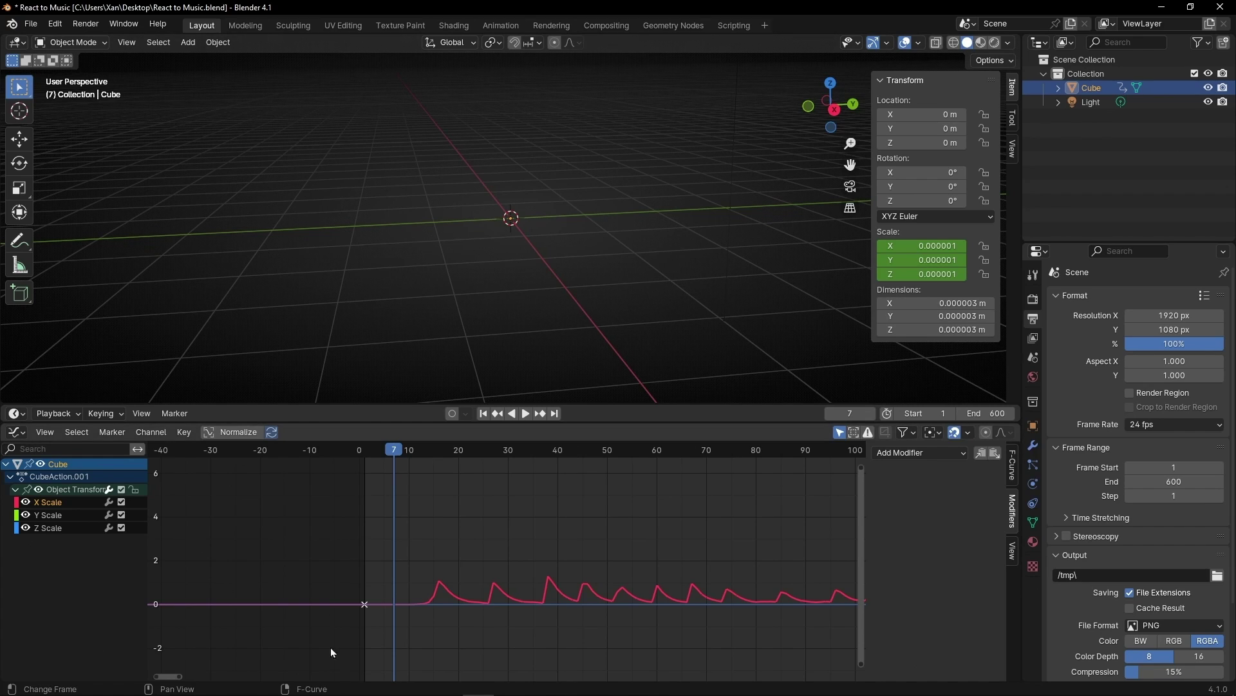
ctrl+scroll(507, 562, down, 5)
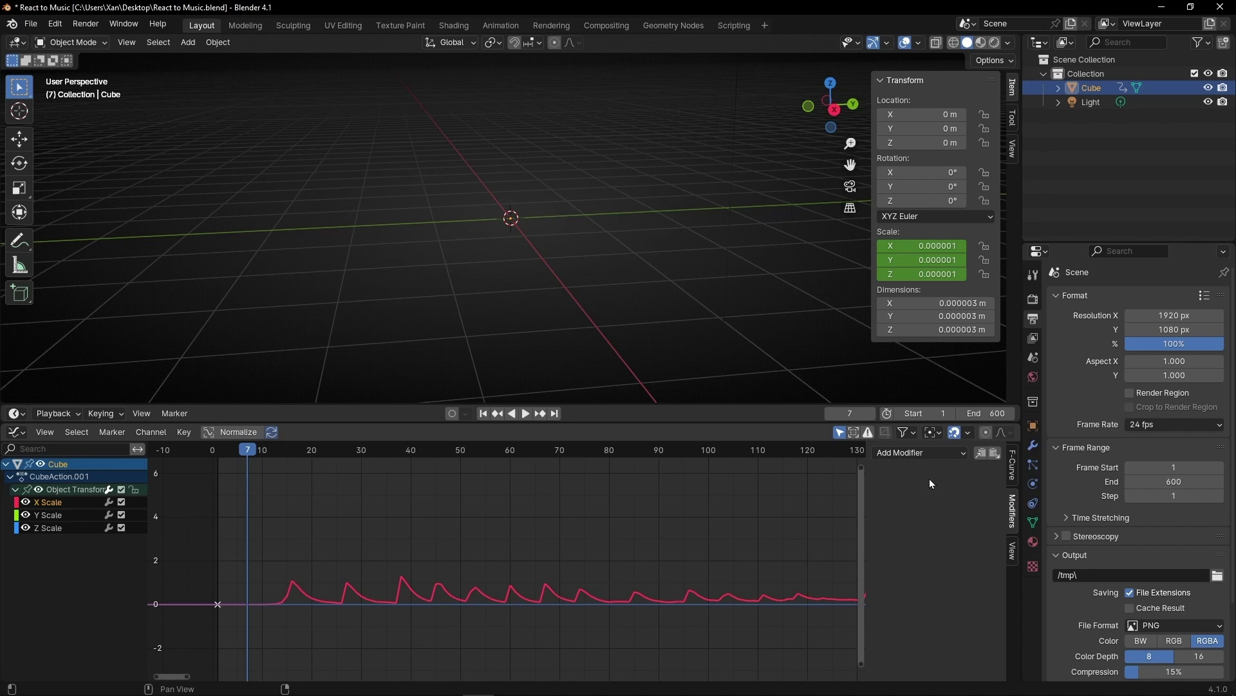
Step: Add an Envelope modifier to X Scale with a control point and Reference -1, then preview playback
click(926, 457)
click(910, 498)
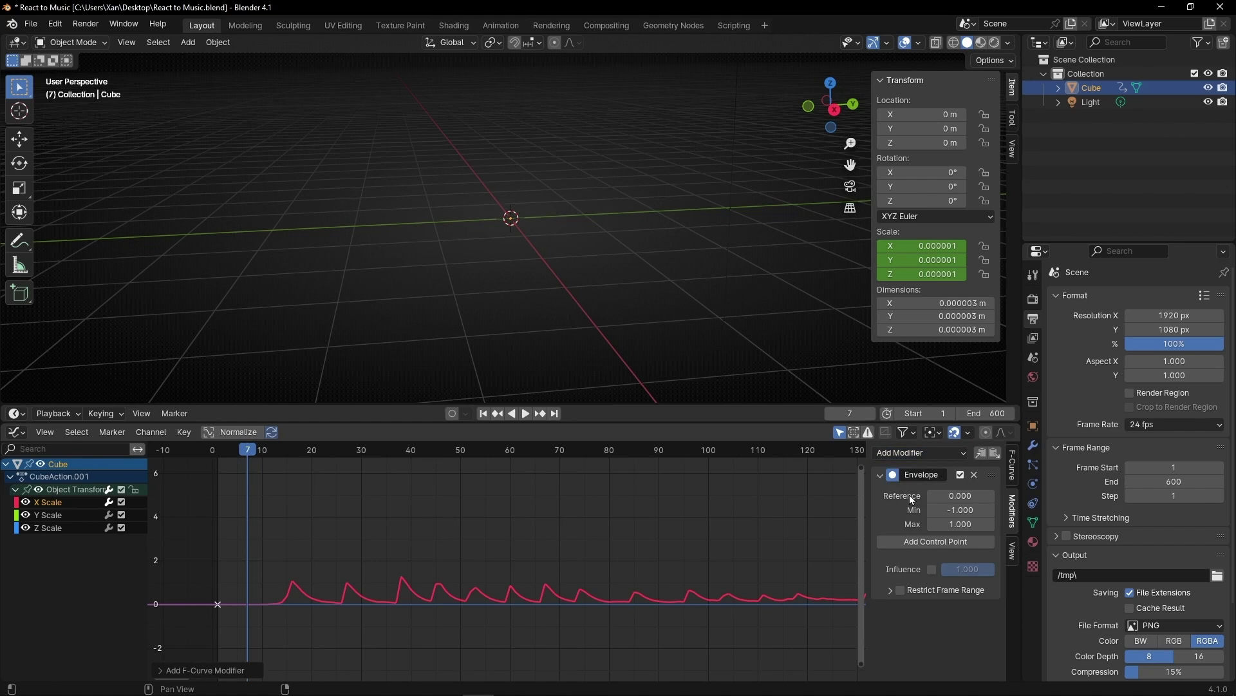
click(960, 495)
text(3.1)
key(Return)
key(ctrl+z)
click(947, 542)
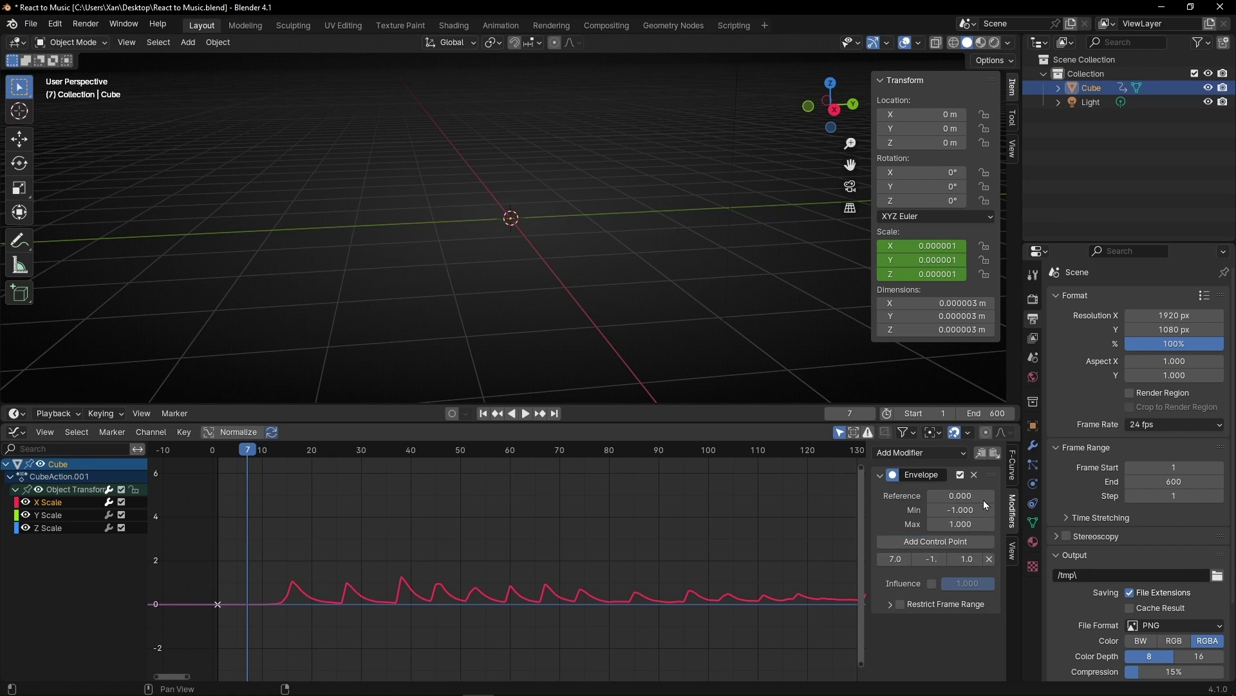
click(932, 497)
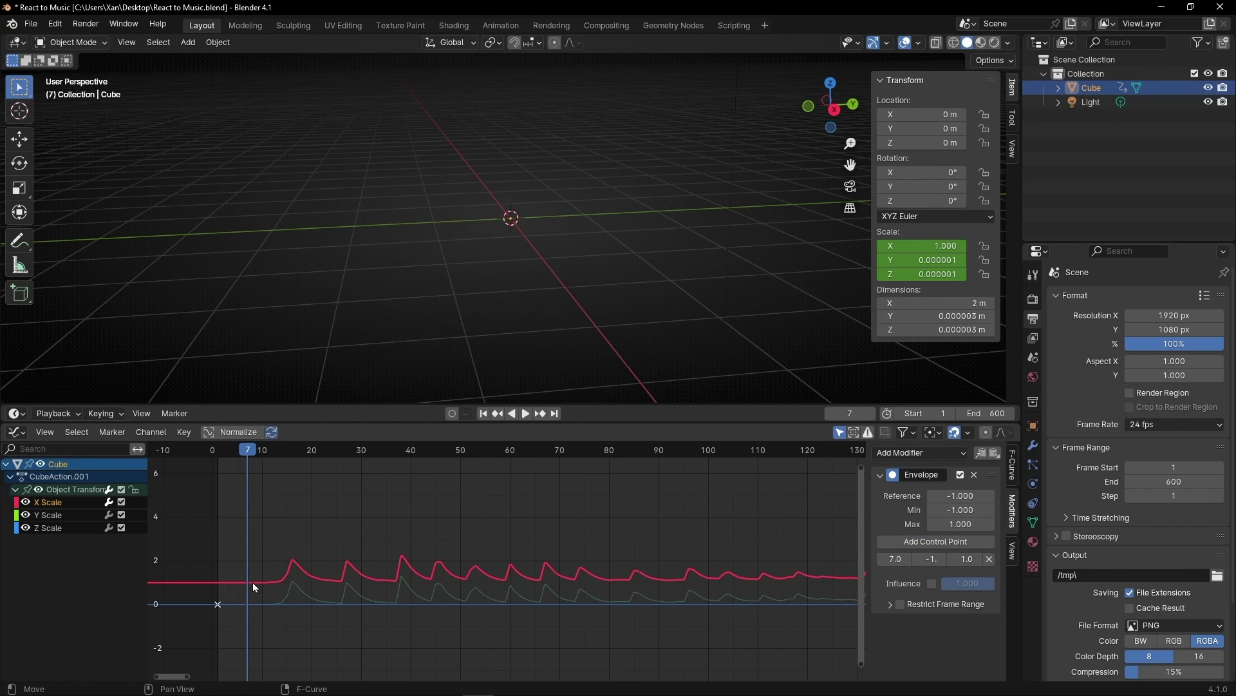
key(space)
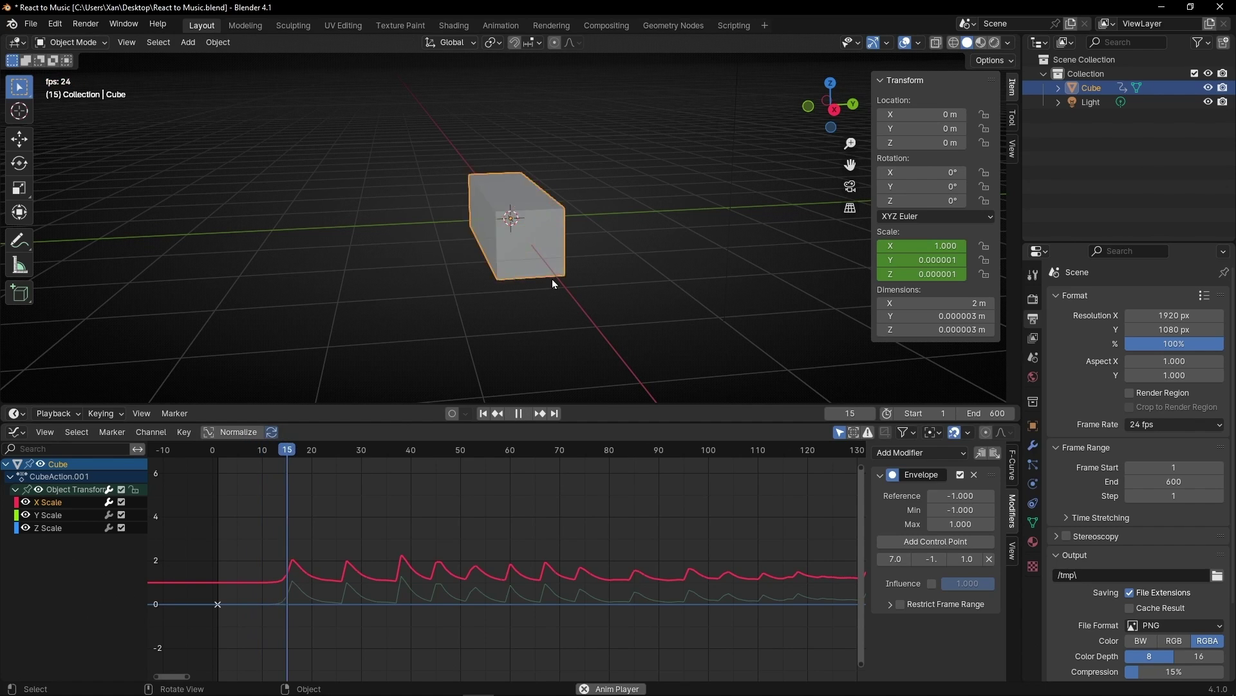
key(space)
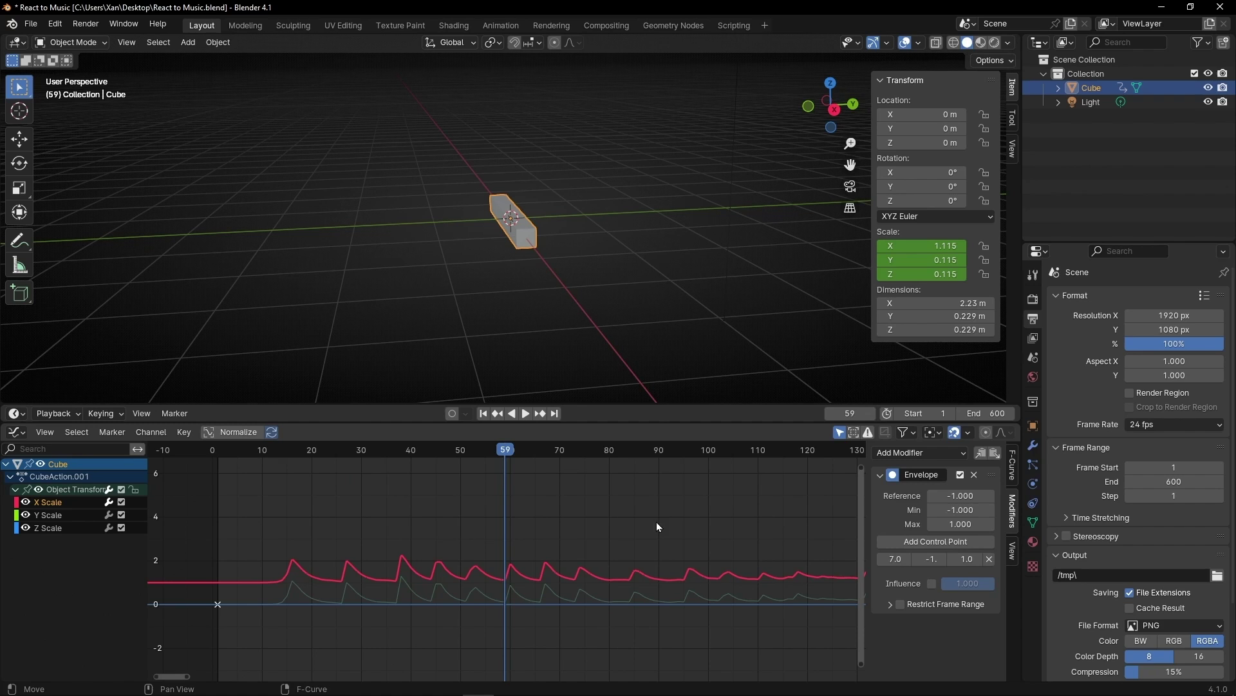
Step: Copy the X Scale curve's Envelope modifier and paste it onto the Y Scale curve
click(51, 515)
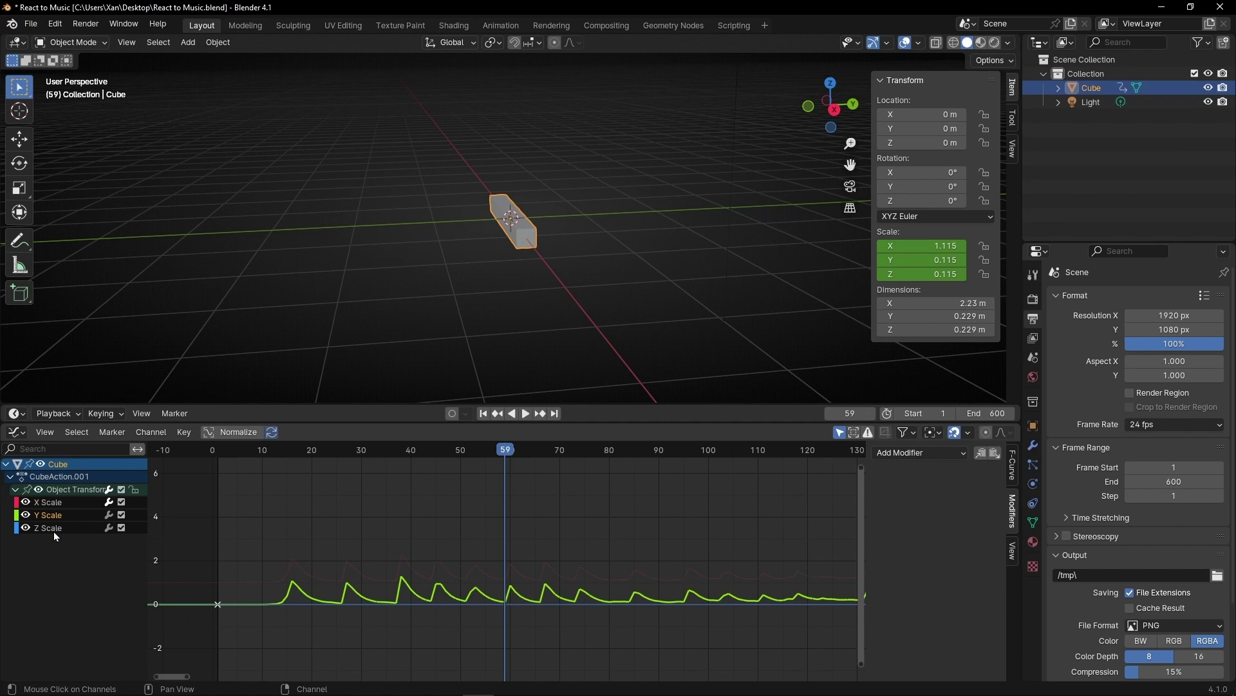
click(53, 529)
click(60, 506)
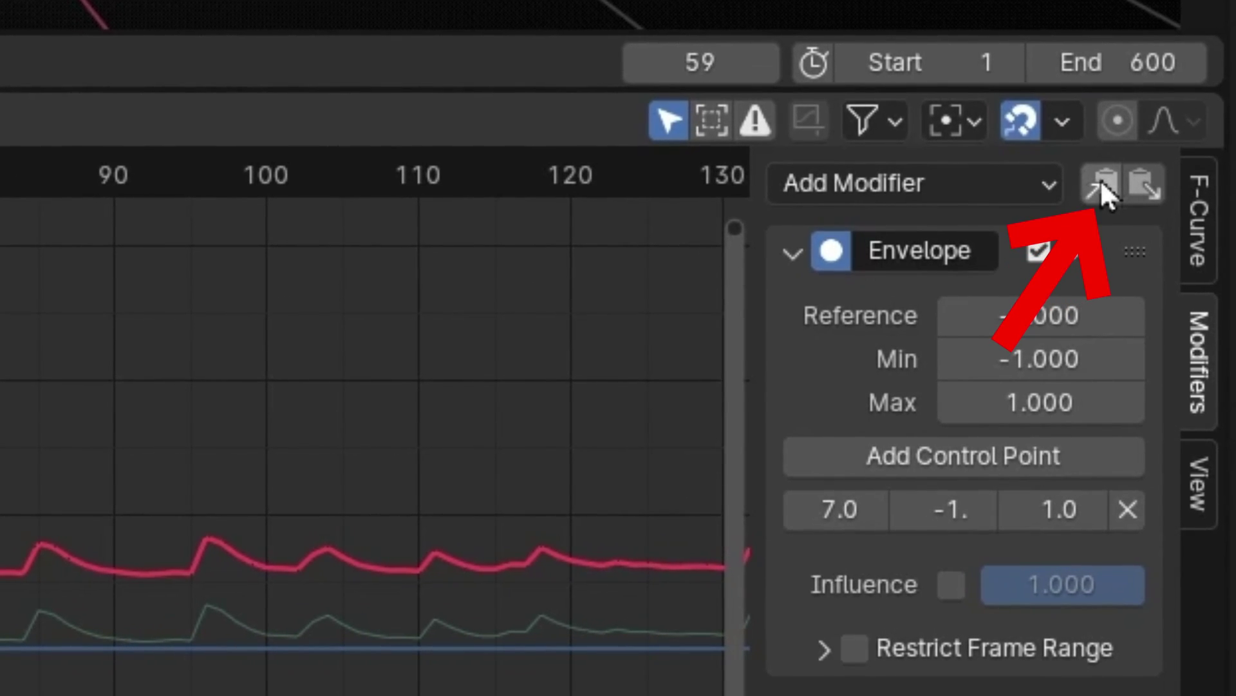
click(1104, 186)
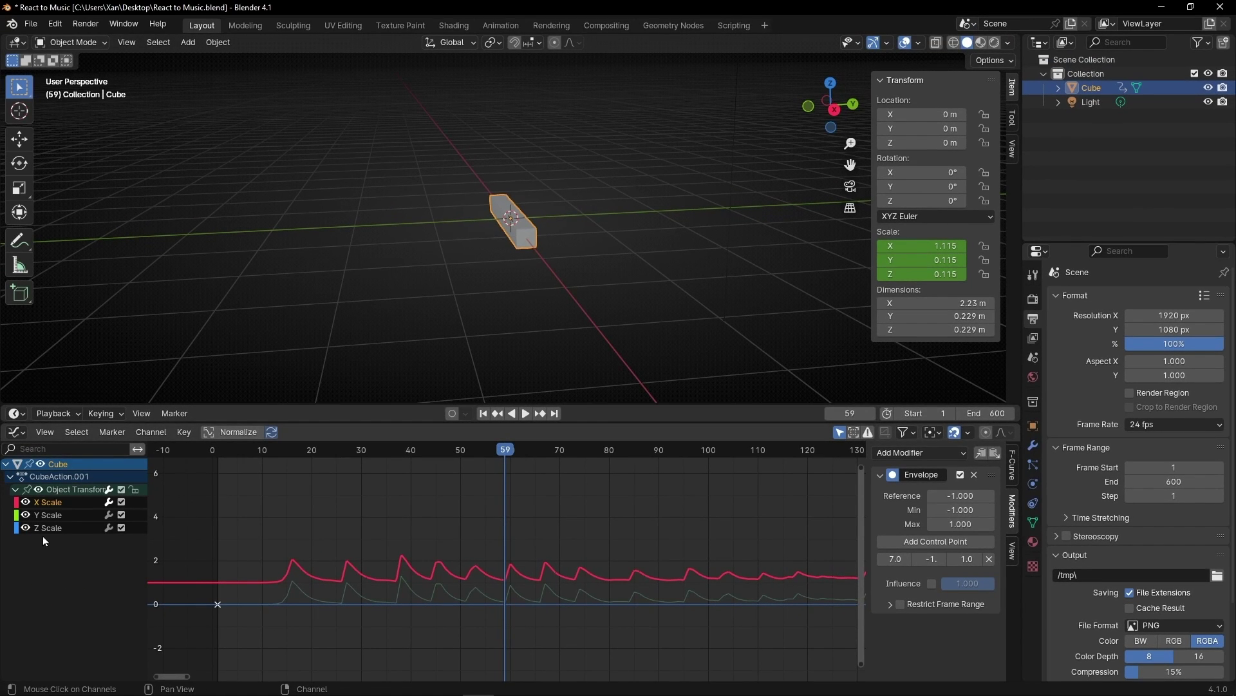
click(43, 515)
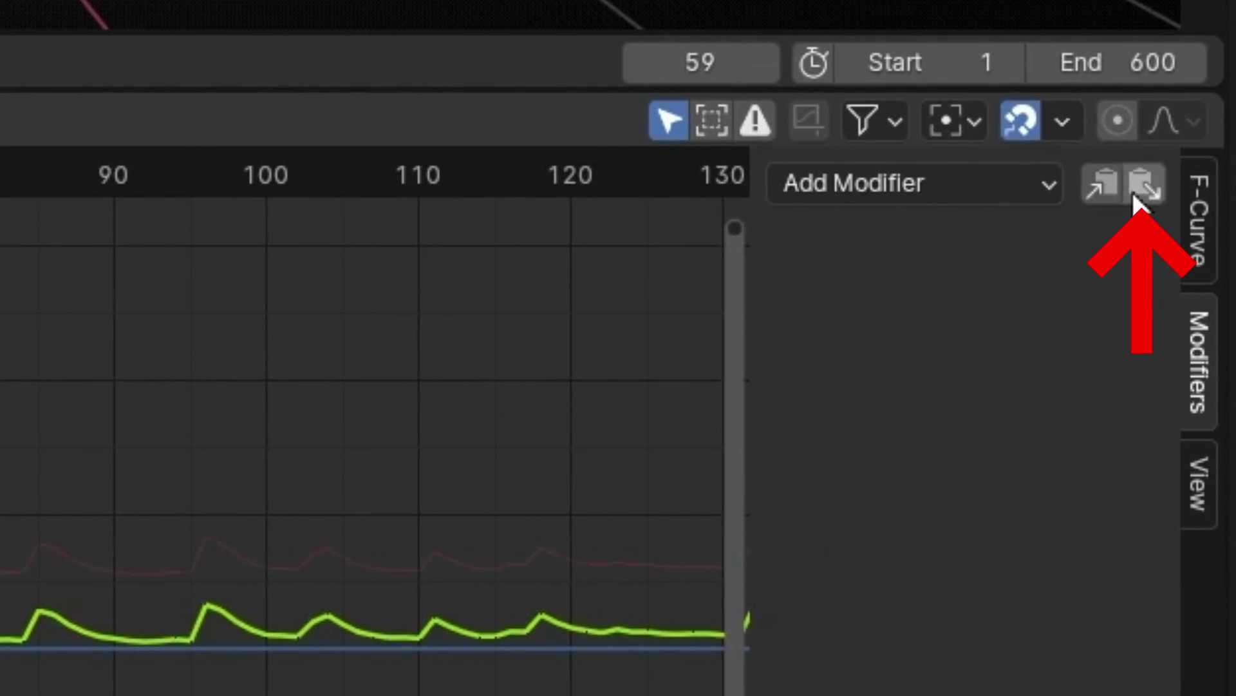
click(1145, 191)
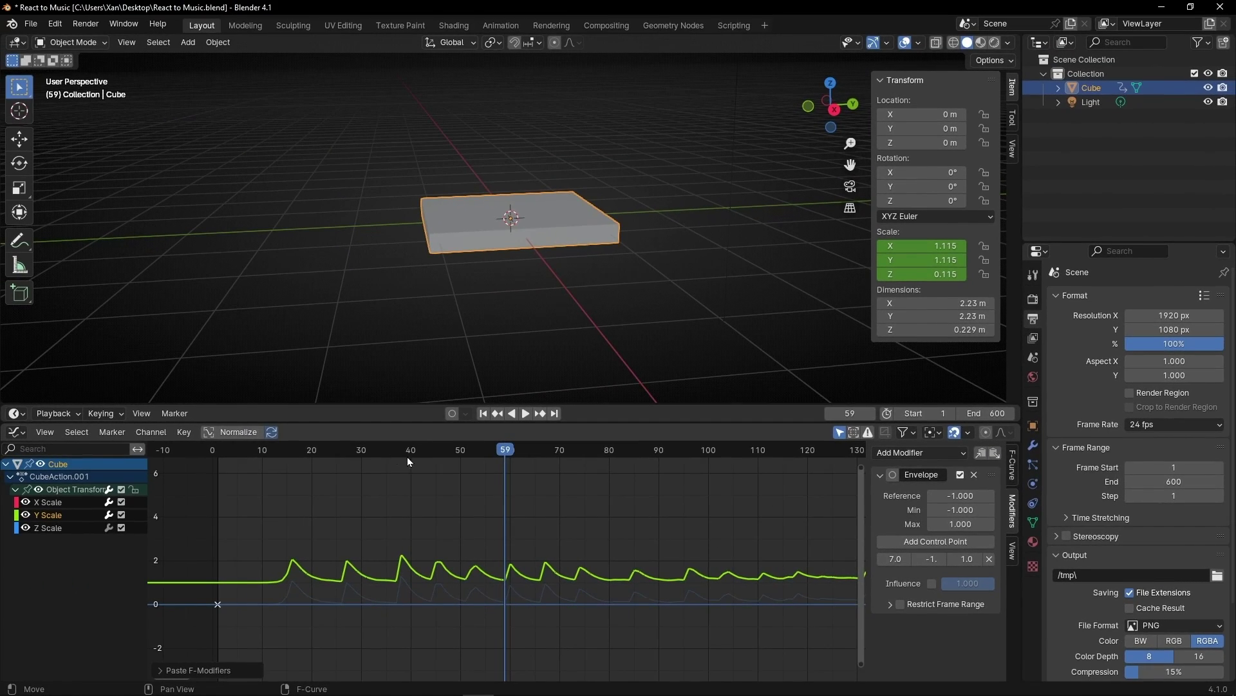
Step: Play from frame 6, then paste the same Envelope onto the Z Scale curve
click(242, 449)
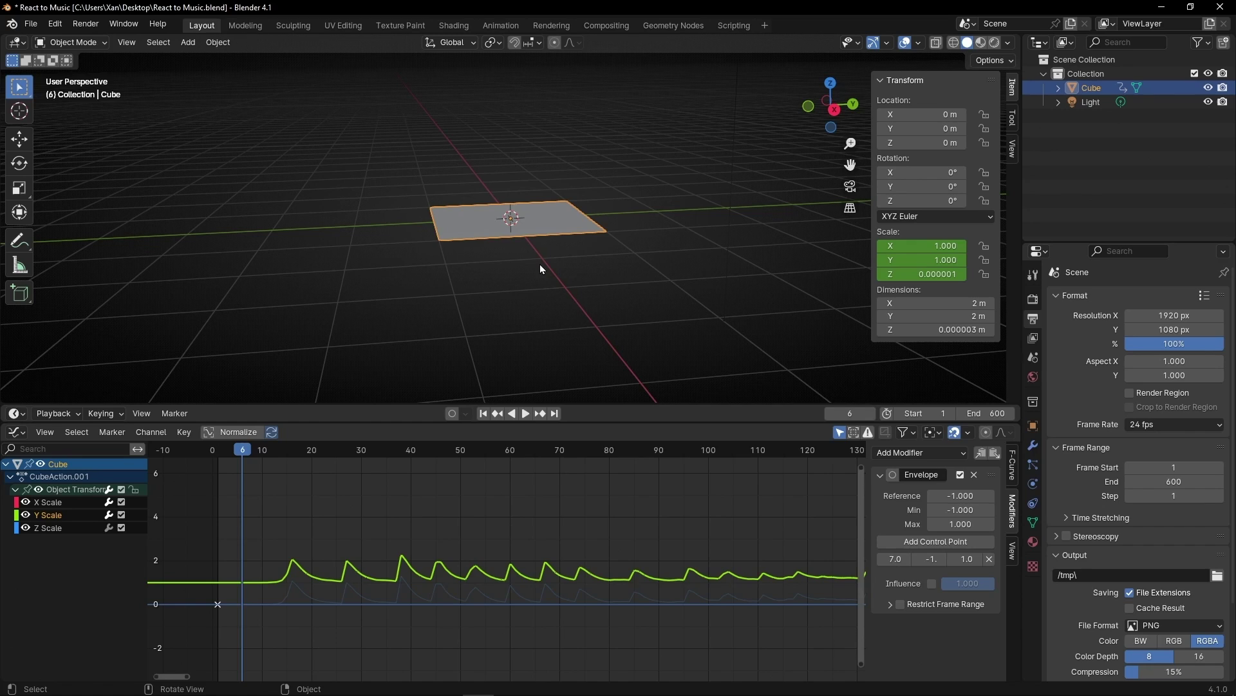
key(space)
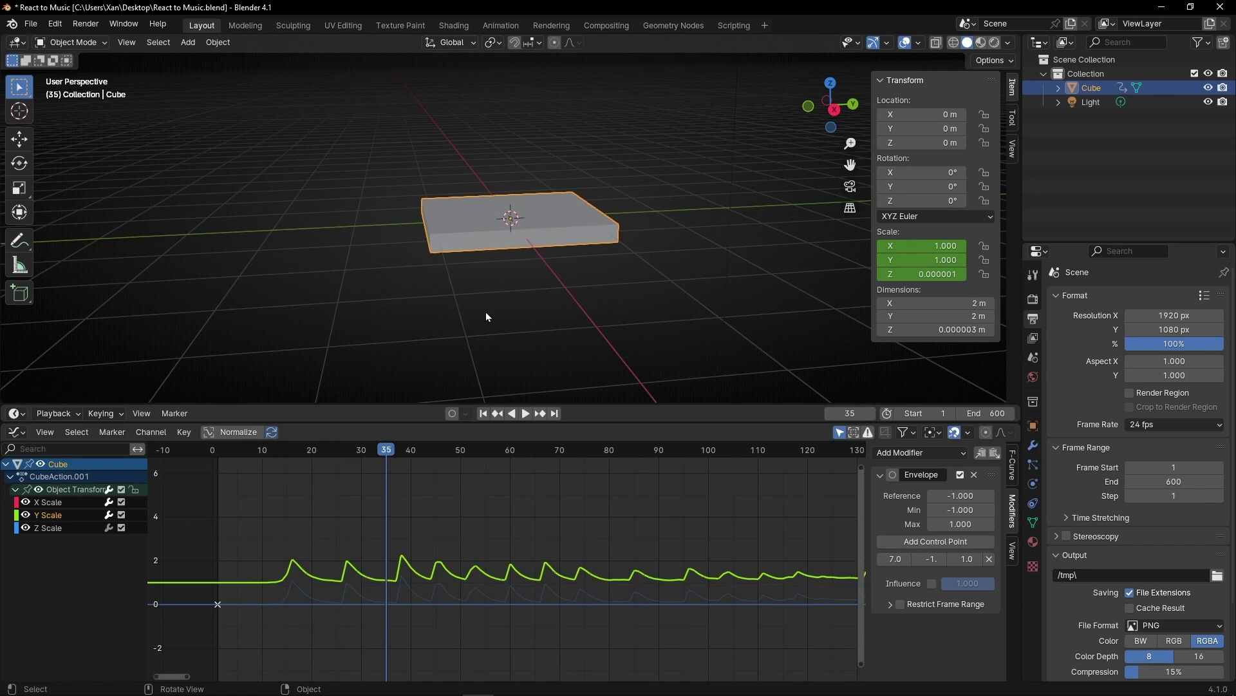
click(43, 530)
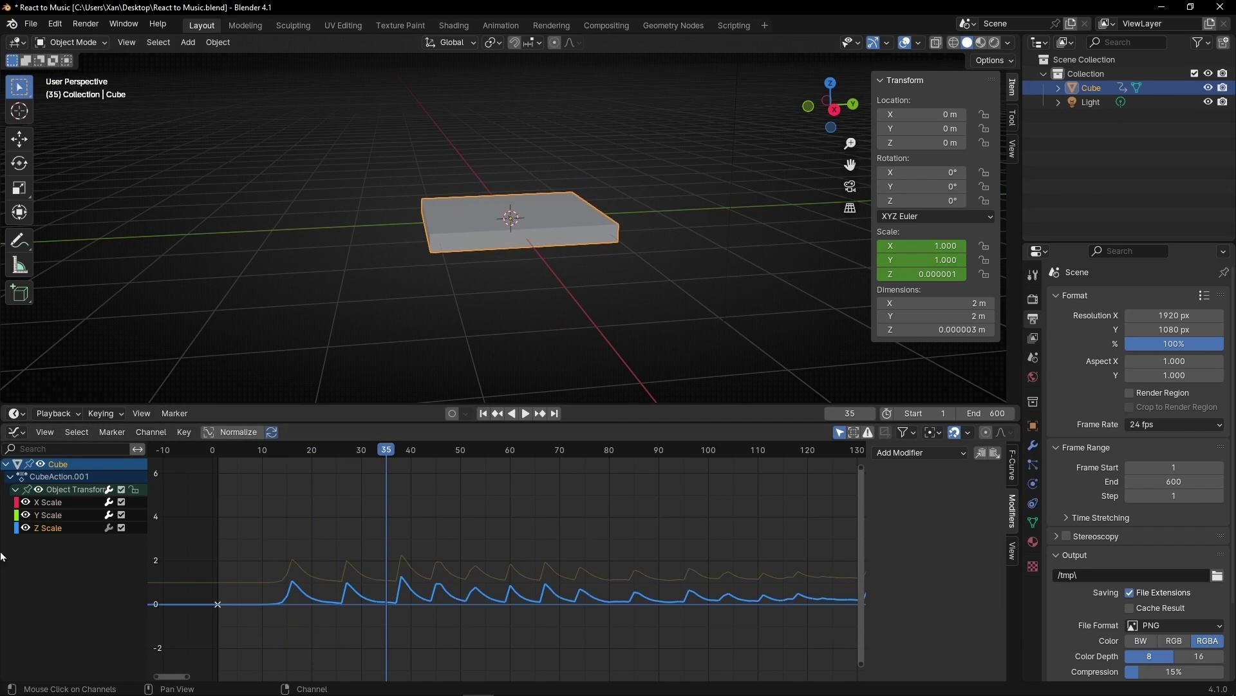
click(994, 454)
Step: Play the animation from frame 1 while orbiting the cube, stopping at frame 242
click(484, 415)
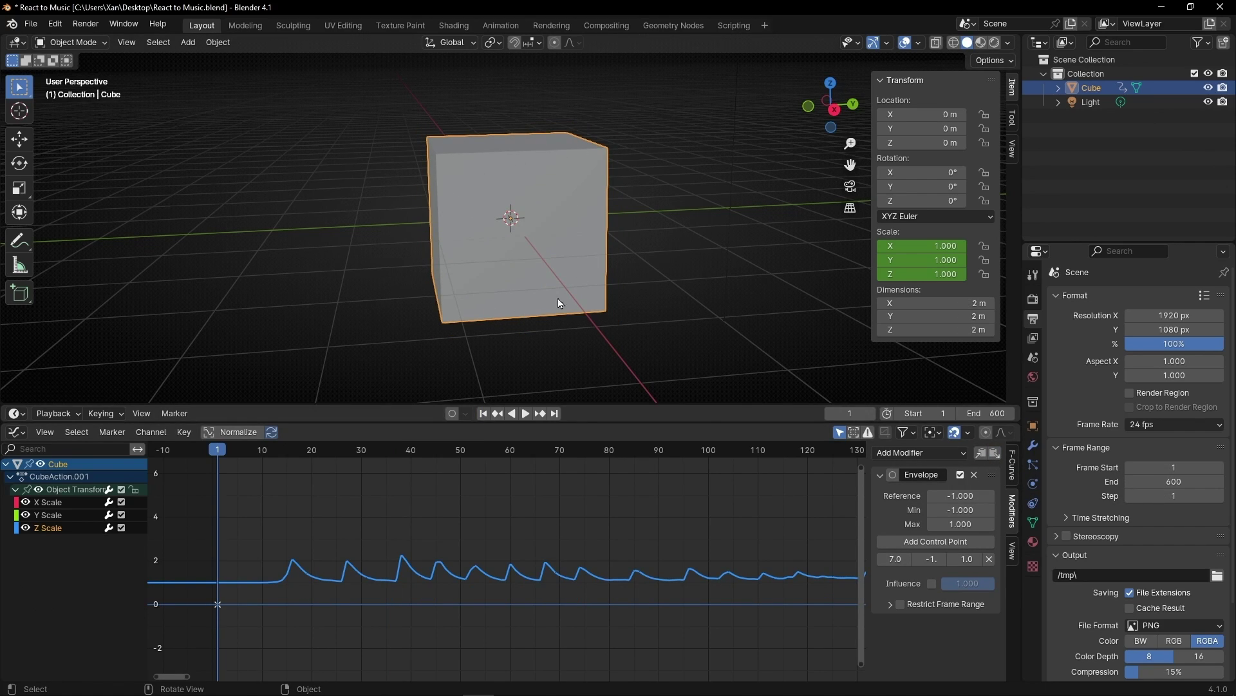
key(space)
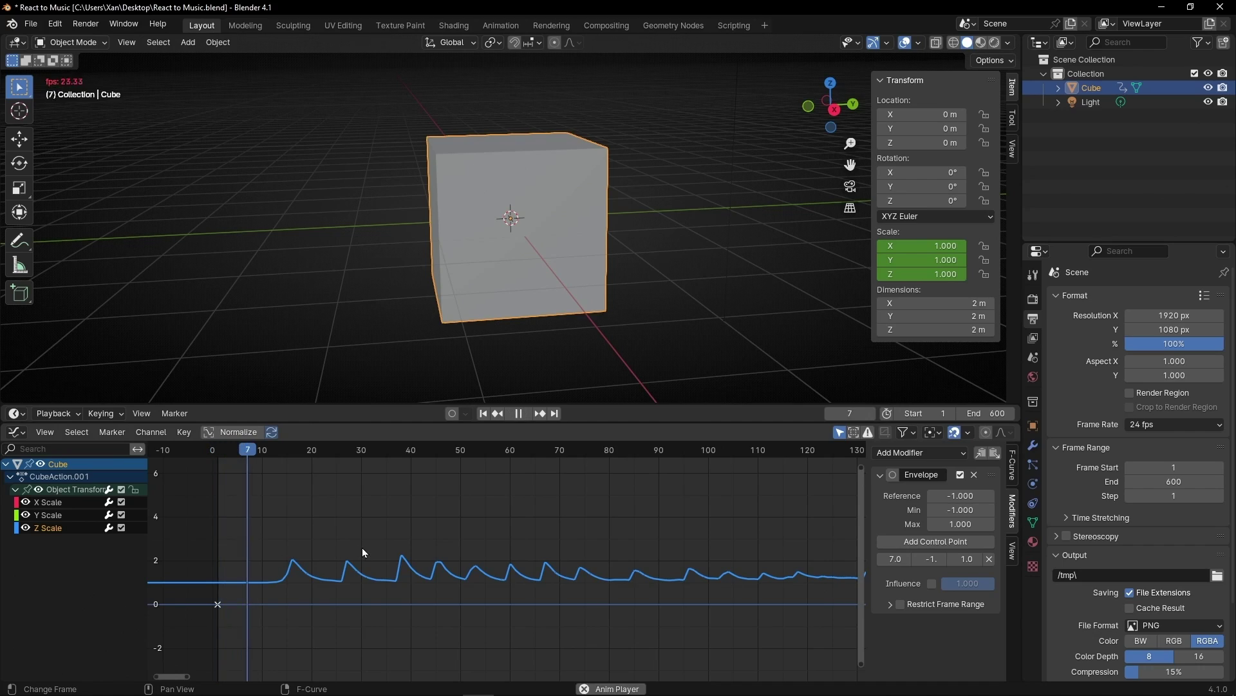
scroll(365, 546, down, 2)
middle_drag(566, 269, 586, 294)
scroll(557, 516, down, 5)
key(space)
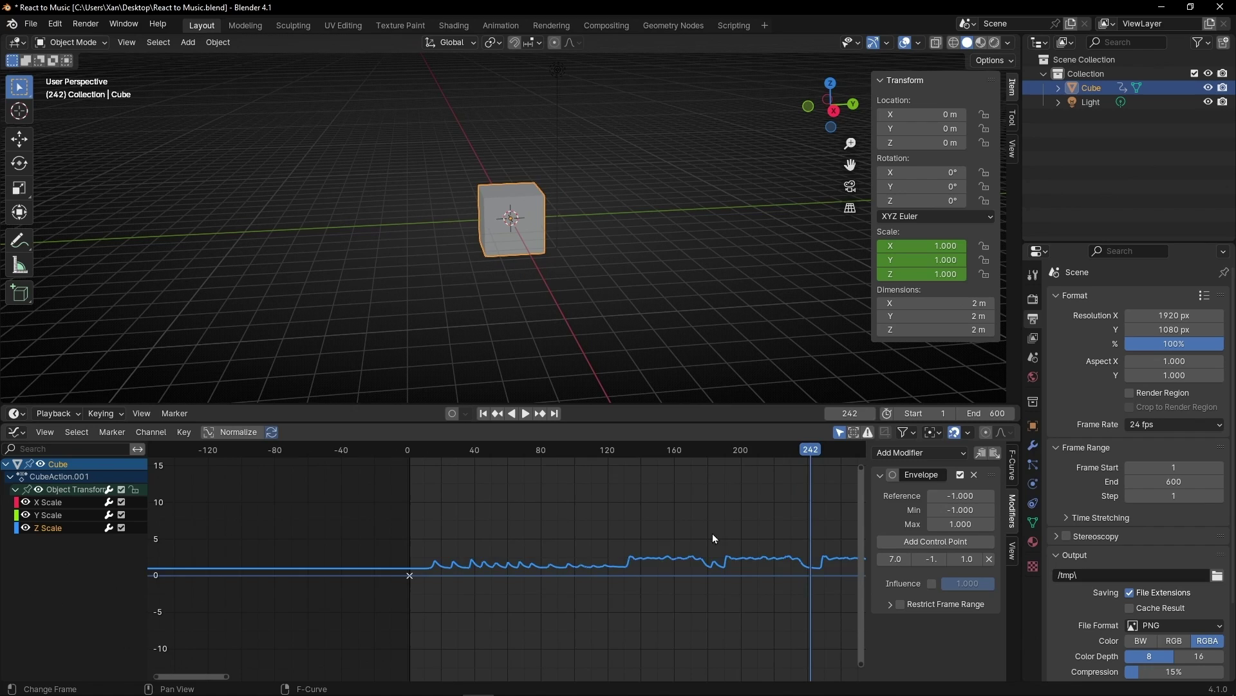
middle_drag(712, 533, 358, 532)
scroll(415, 548, up, 4)
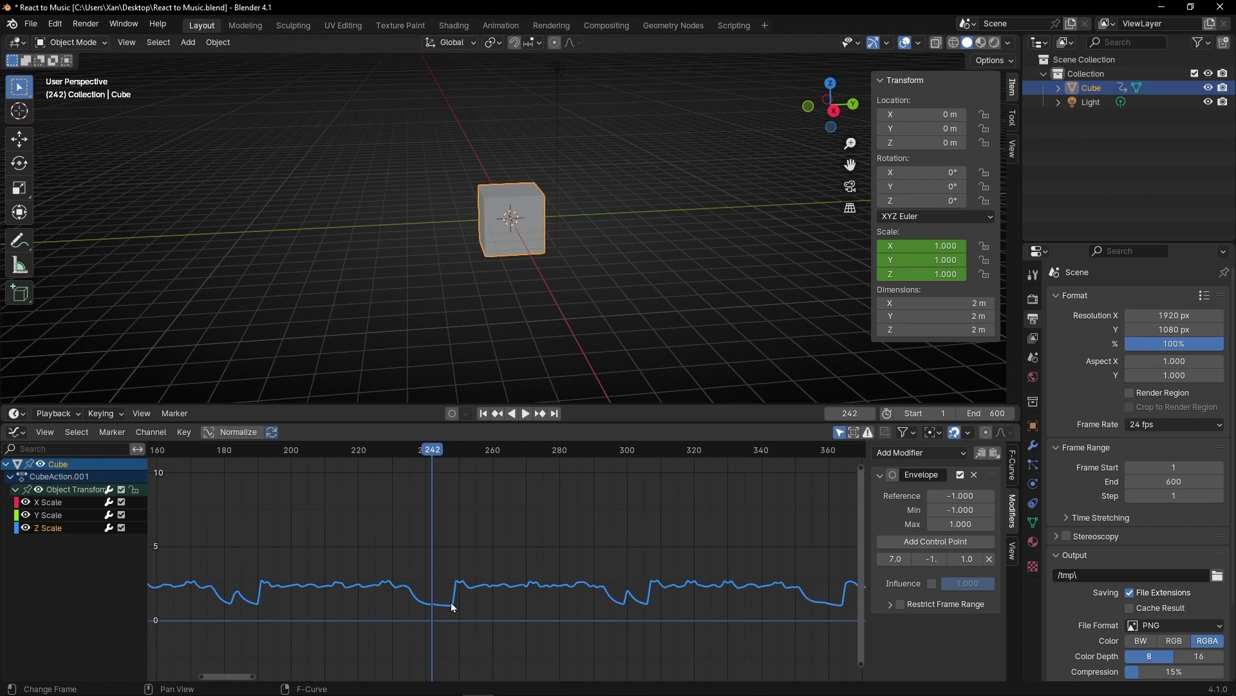
Step: Set the X Scale Envelope's control point Max to 4.6 and Reference to 0
click(53, 502)
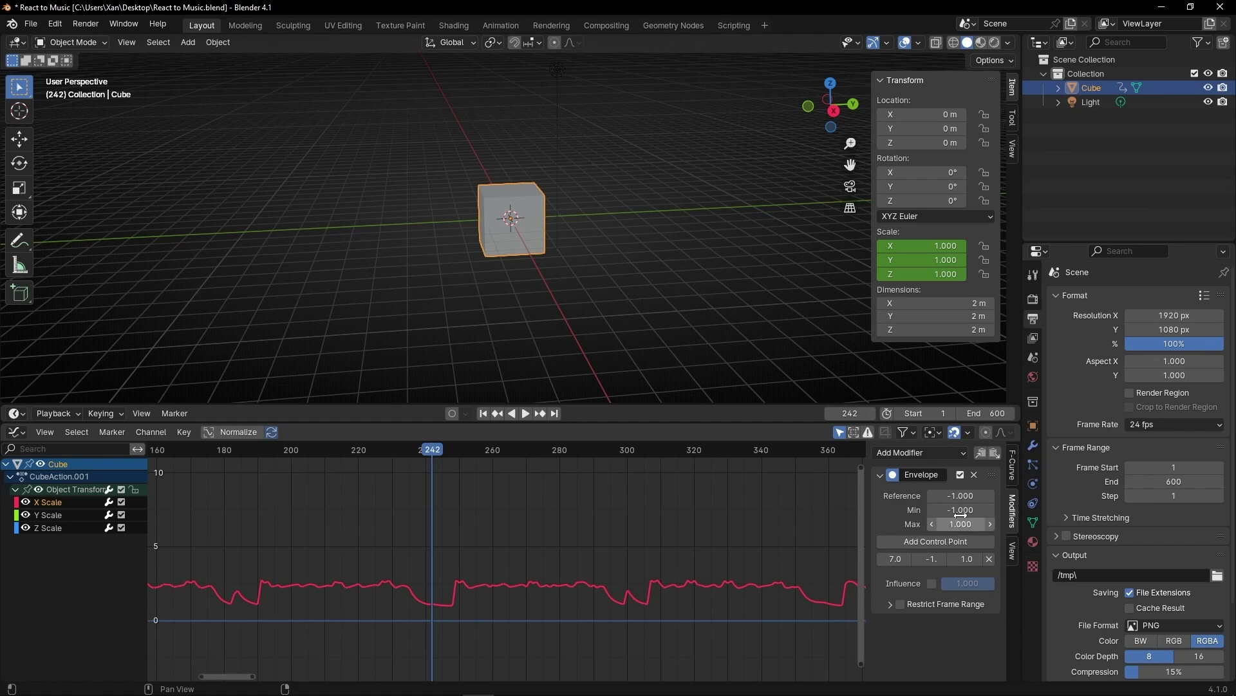
drag(956, 528, 961, 529)
key(Escape)
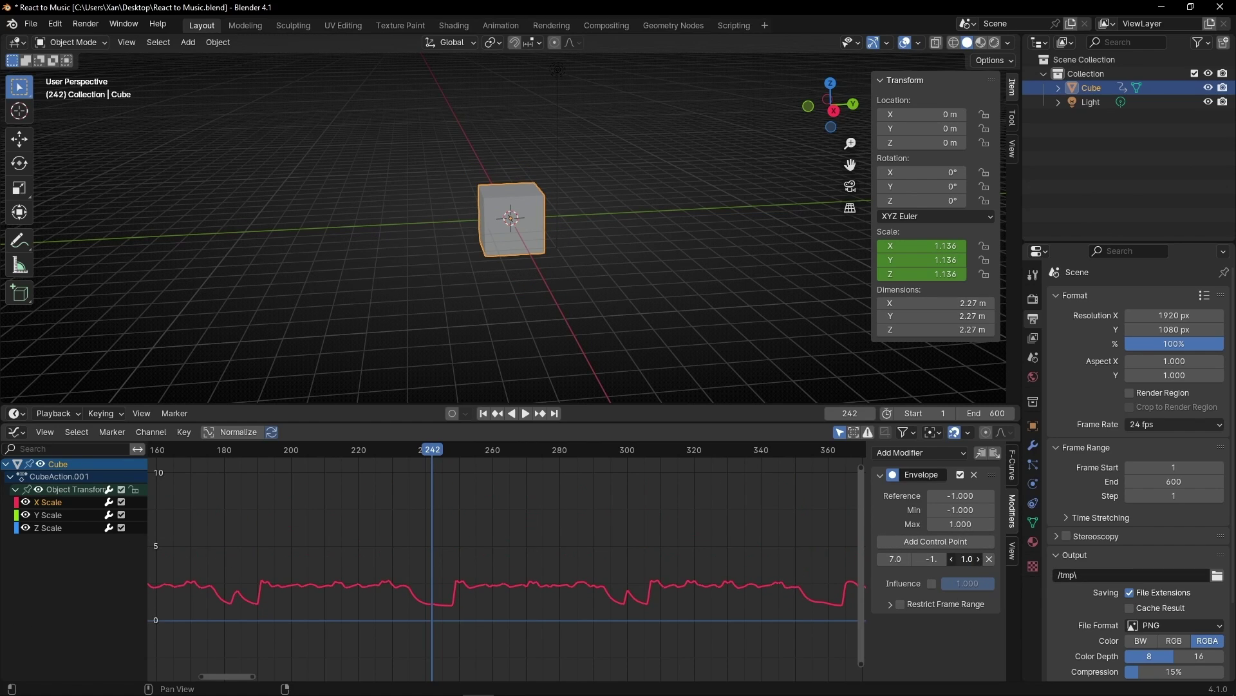
drag(967, 558, 989, 558)
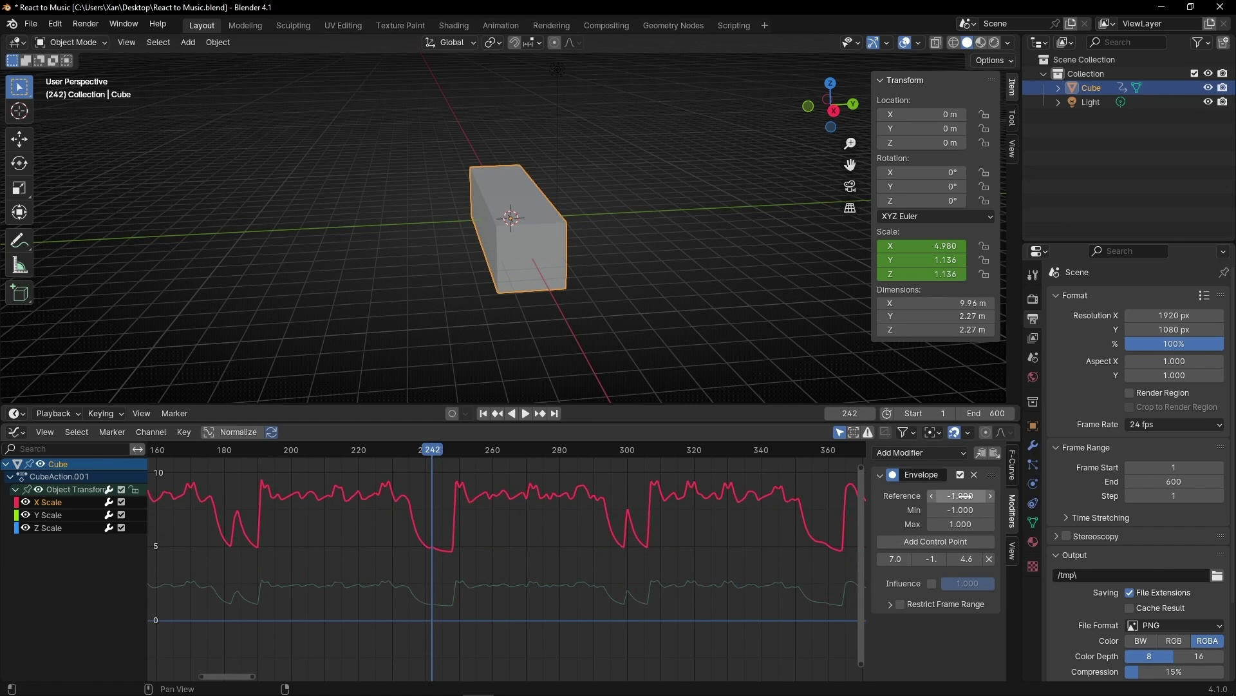
drag(963, 495, 995, 495)
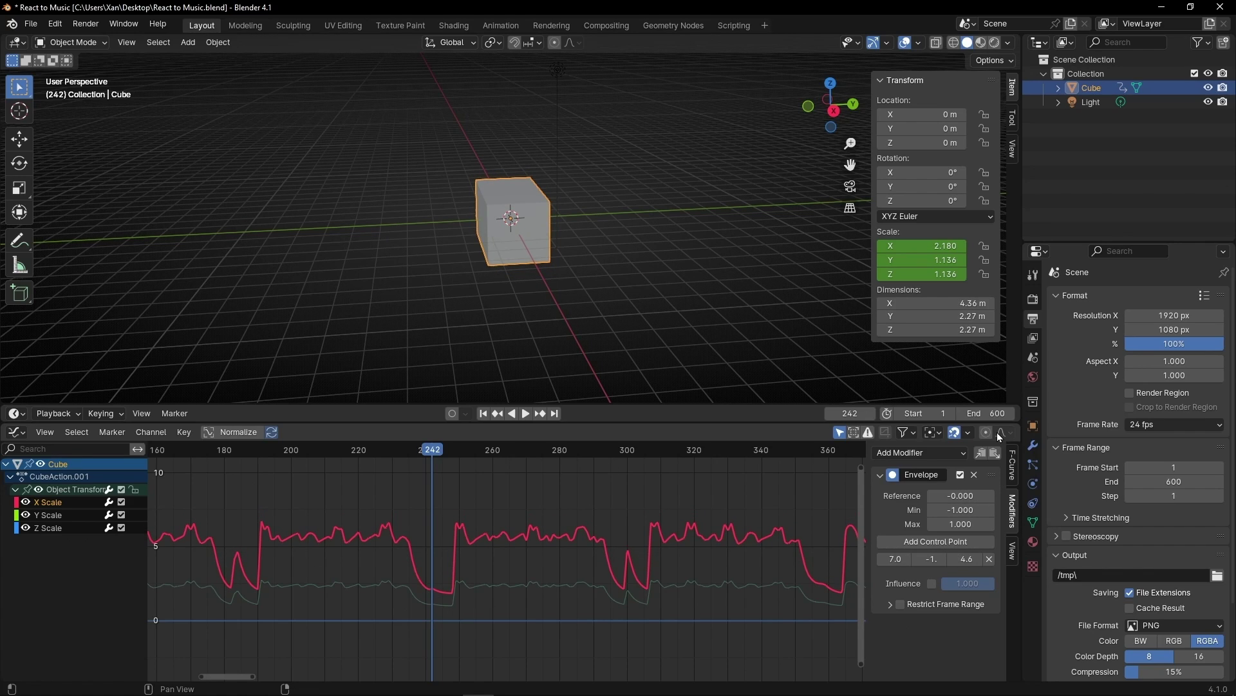
Step: Paste the updated Envelope onto Y Scale and delete its old Envelope
click(55, 514)
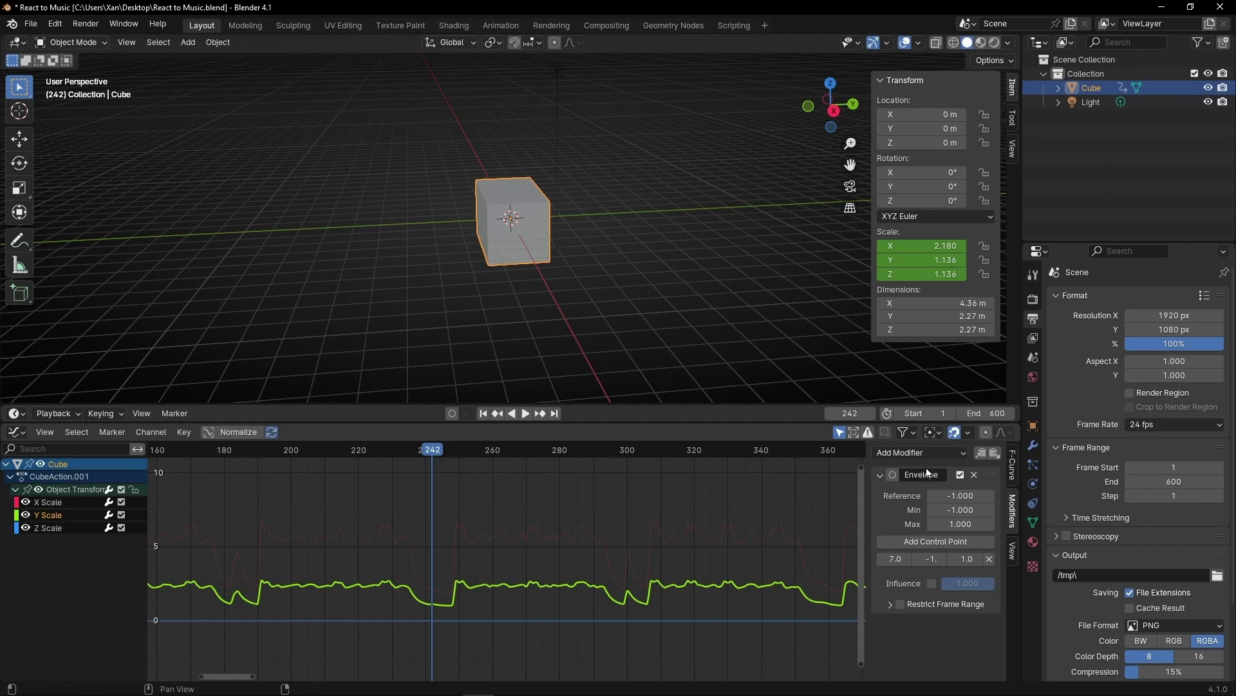
click(1002, 454)
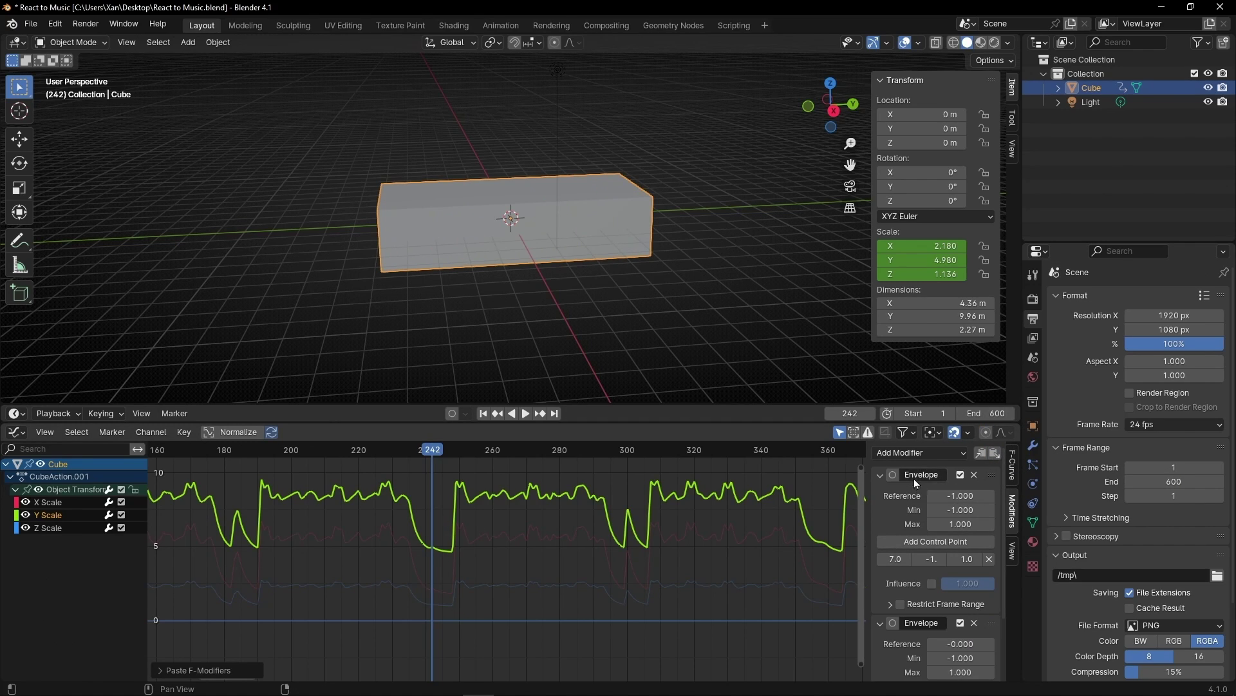
click(880, 475)
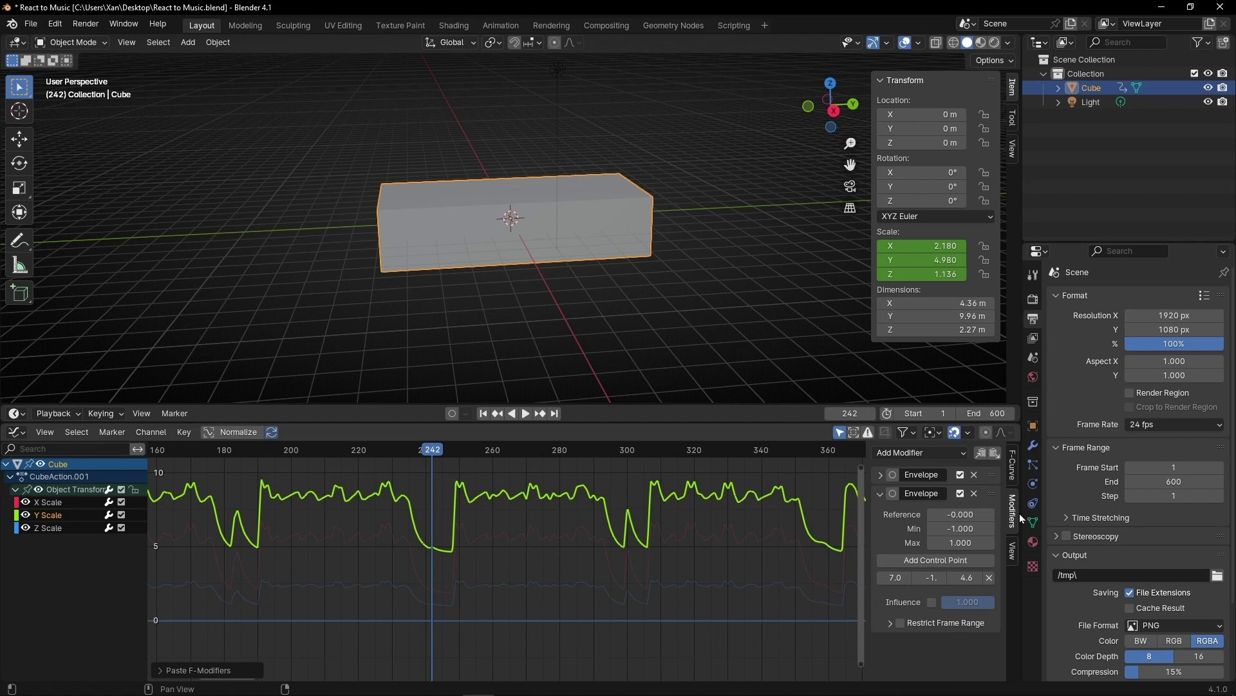
click(974, 474)
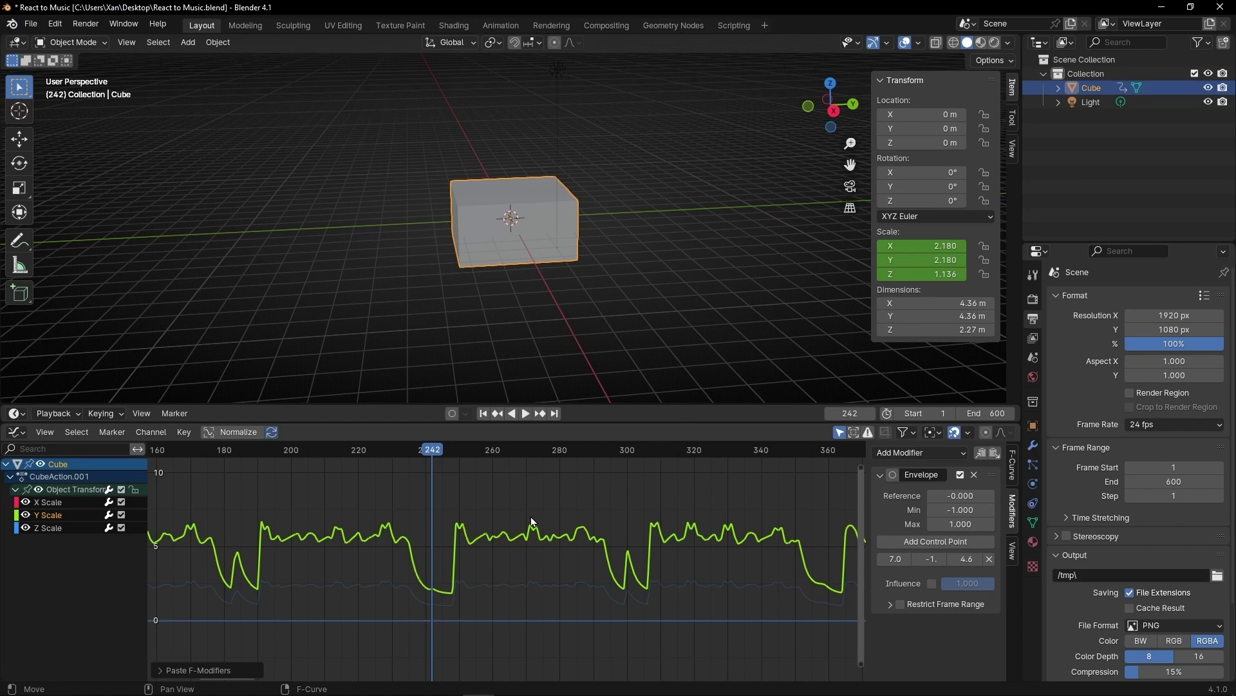
Step: Remove Z Scale's old Envelope and paste the updated one (max 4.6, Reference 0)
click(41, 527)
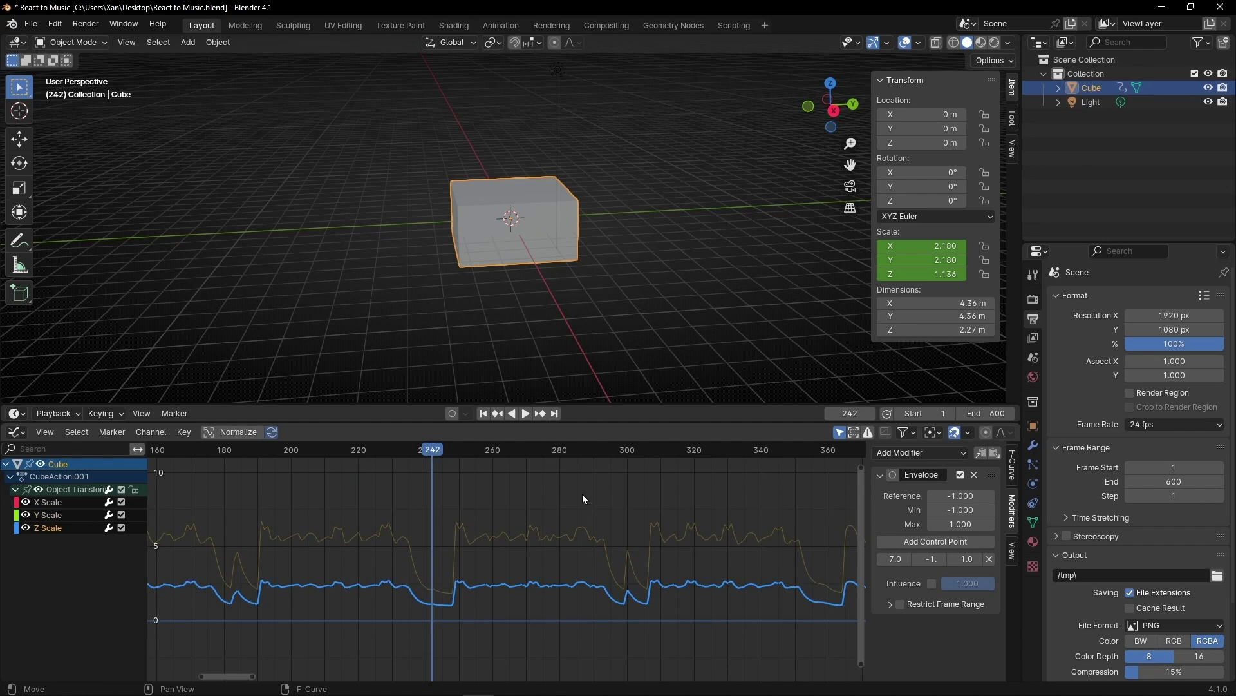
click(974, 474)
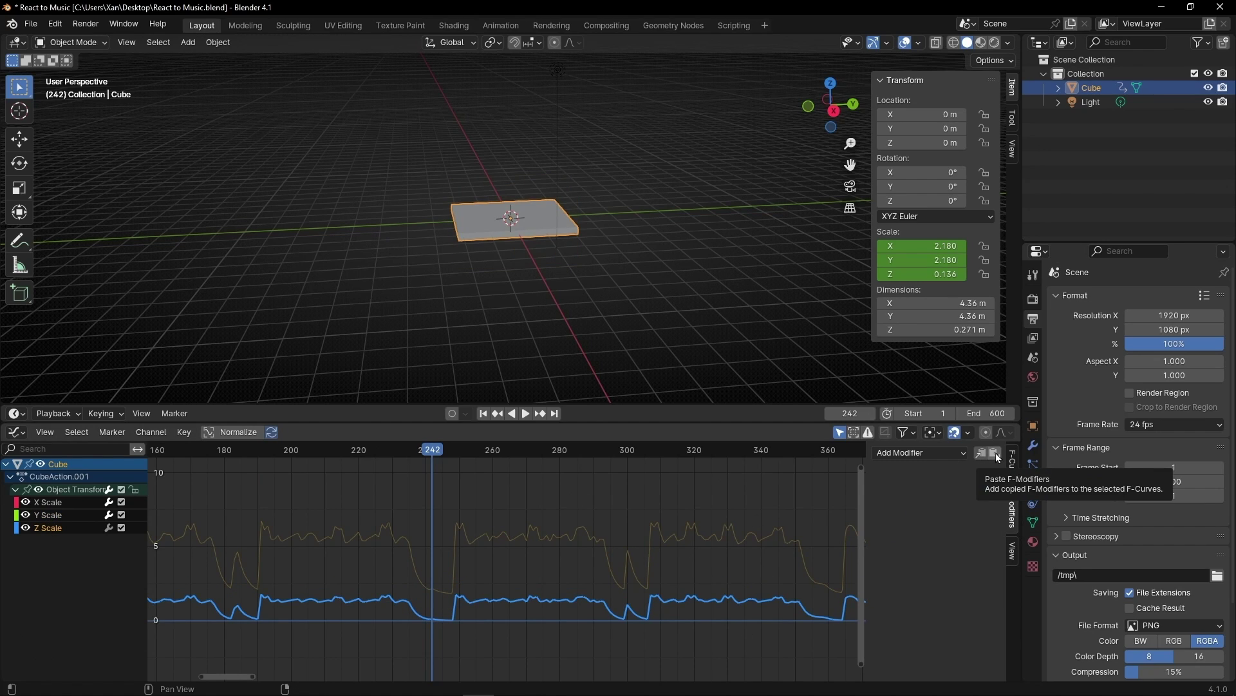
click(996, 454)
Step: Play from frame 1 to check even growth, stopping at frame 308 with scale 6.319
click(483, 413)
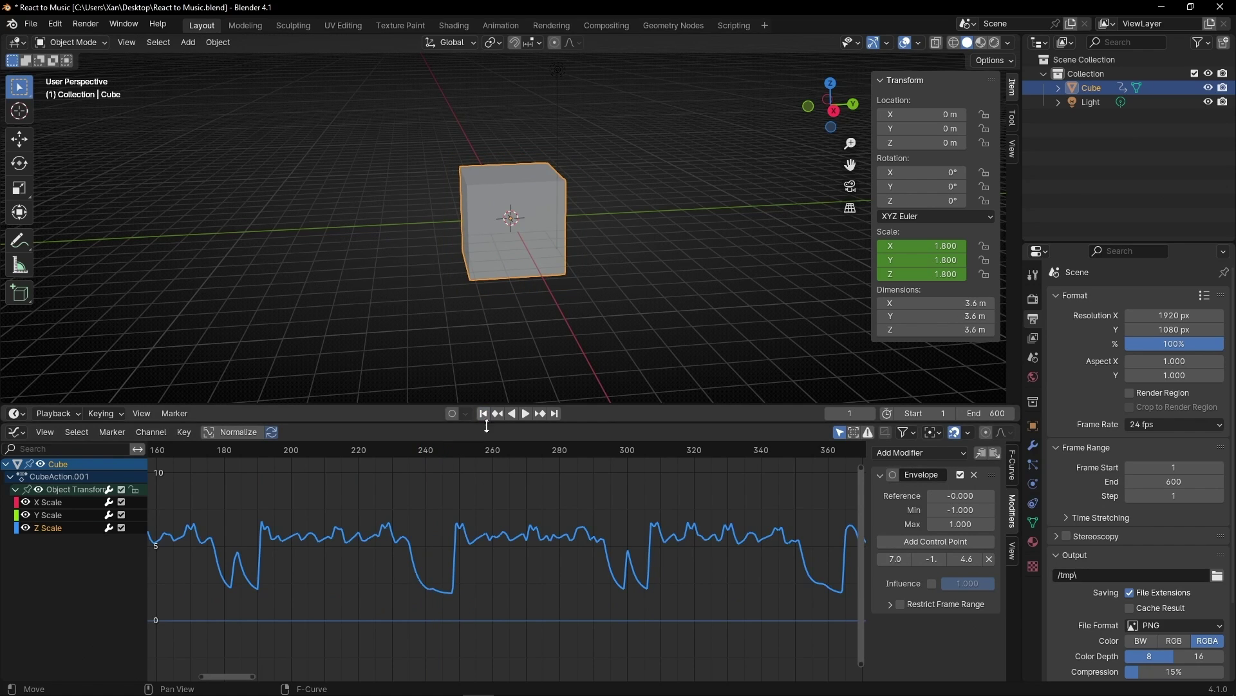
scroll(372, 505, down, 5)
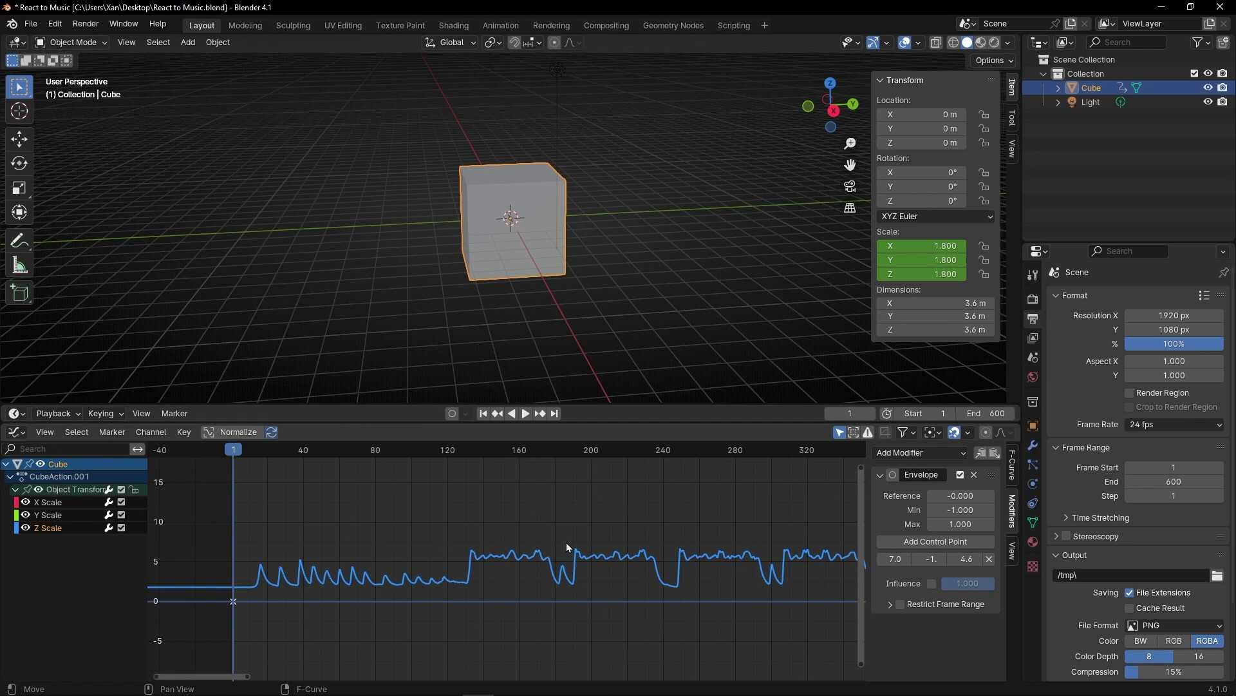
key(space)
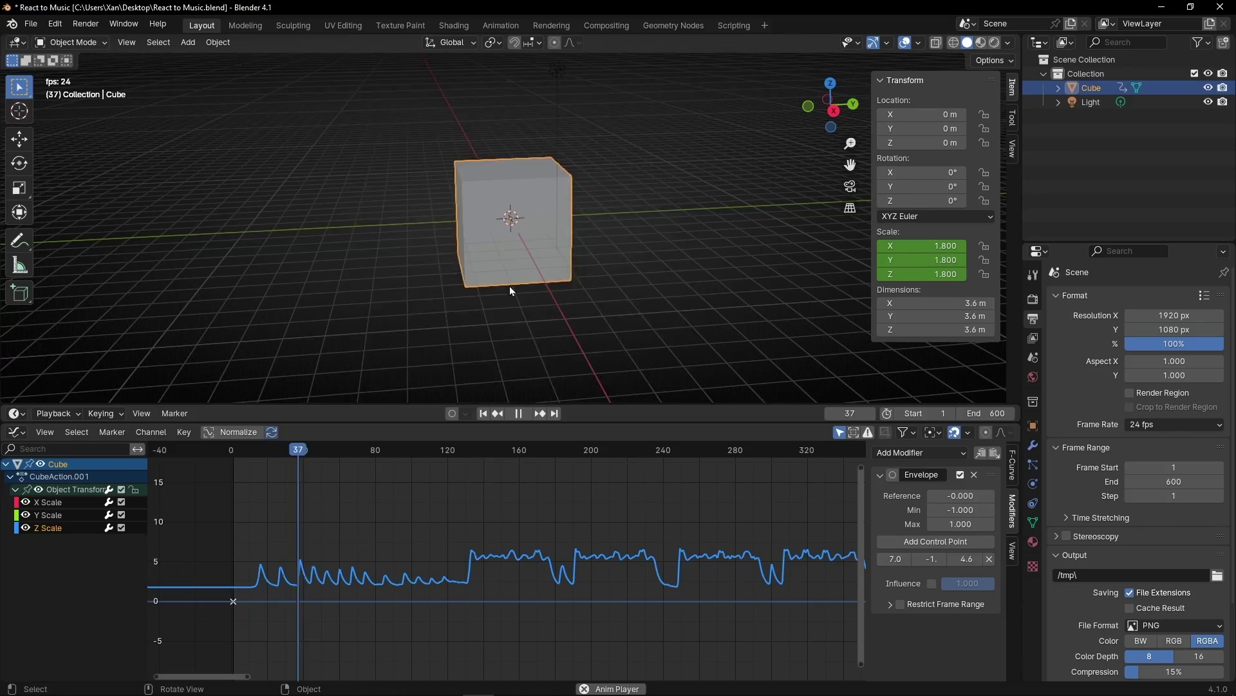
mouse_move(511, 290)
middle_down()
mouse_move(475, 291)
mouse_move(688, 288)
mouse_move(726, 257)
mouse_move(689, 230)
mouse_move(627, 230)
mouse_move(512, 284)
mouse_move(400, 299)
mouse_move(342, 298)
mouse_move(311, 277)
mouse_move(311, 254)
mouse_move(327, 230)
mouse_move(465, 219)
mouse_move(559, 263)
mouse_move(569, 294)
mouse_move(508, 296)
mouse_move(516, 284)
middle_up()
key(space)
scroll(586, 528, down, 2)
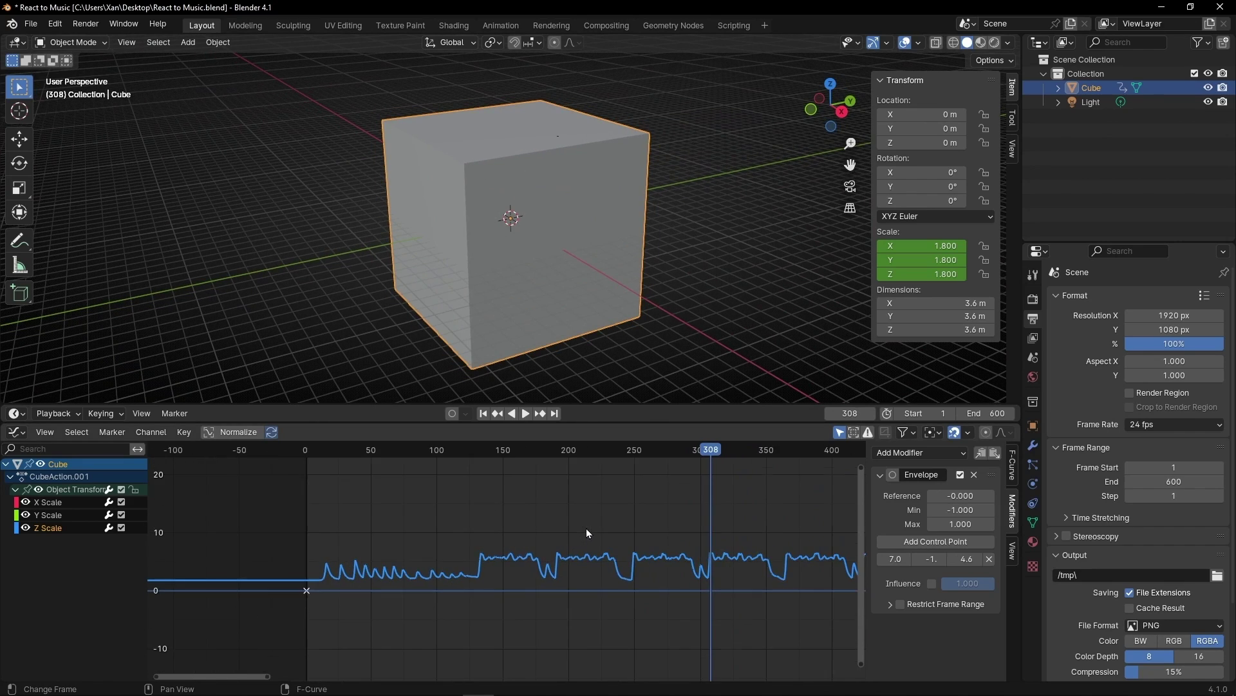
scroll(586, 532, down, 1)
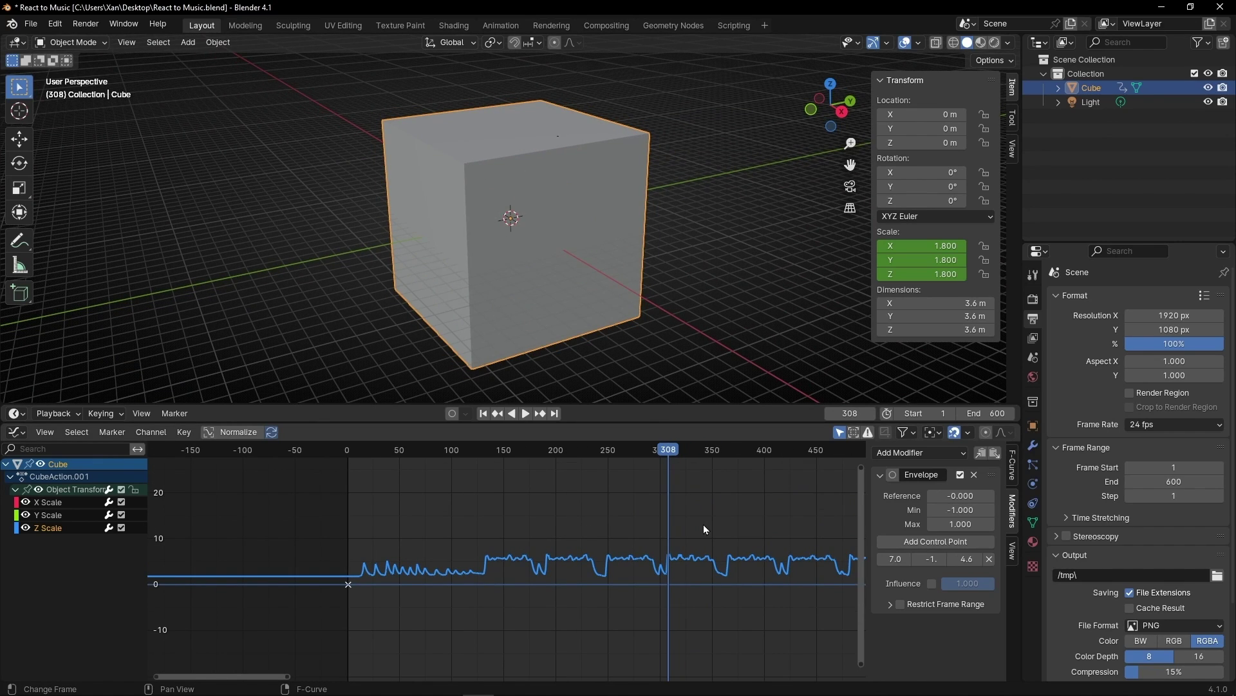
middle_drag(736, 519, 439, 524)
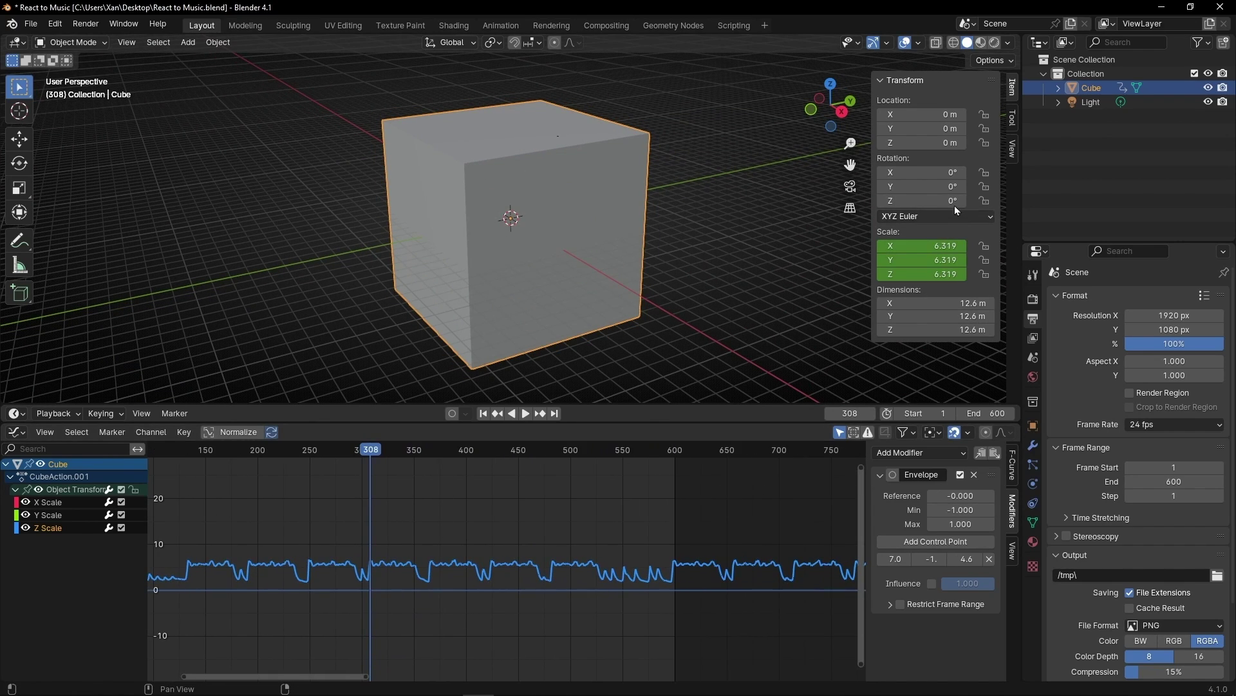